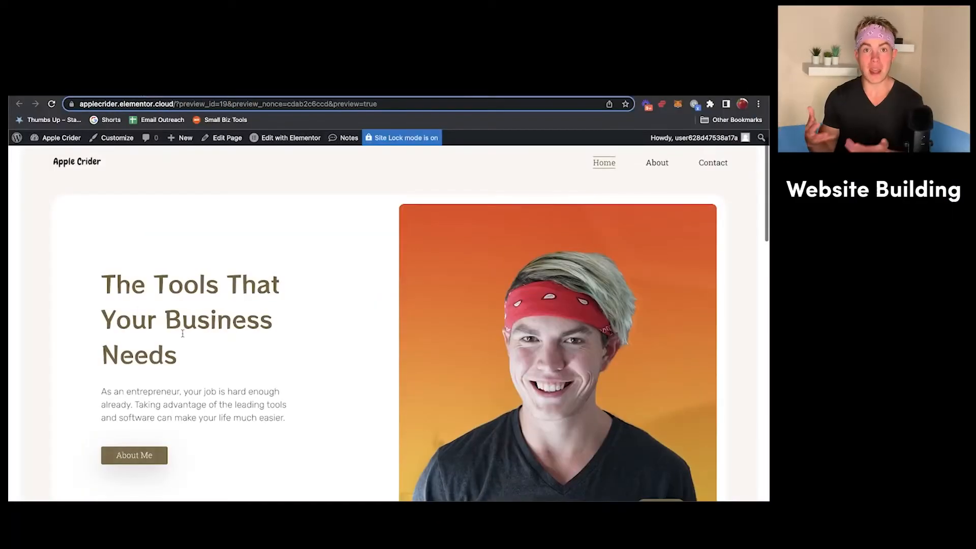
Scroll down through the finished site preview toward the option to create a cloud website.
{"action": "scroll", "coordinate": [179, 316], "scroll_direction": "down", "scroll_amount": 3}
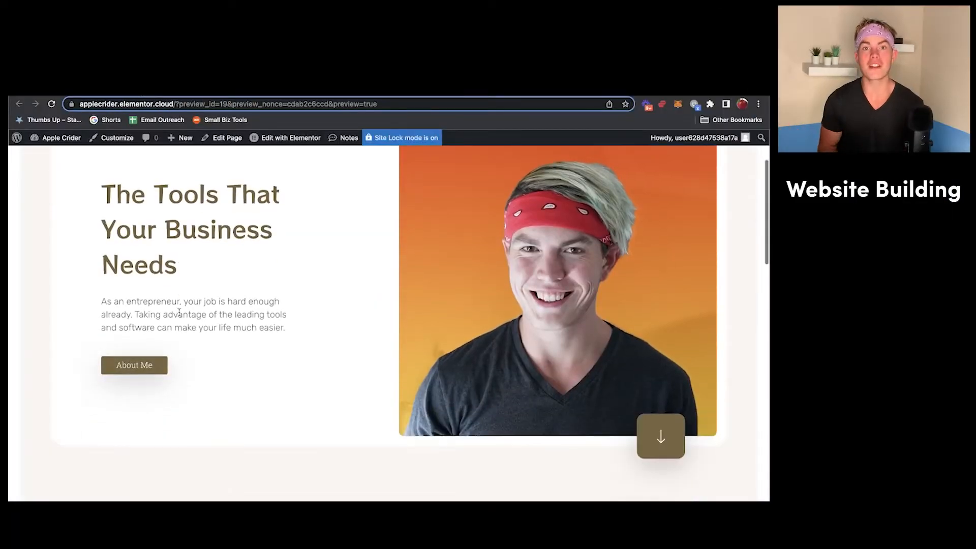
{"action": "scroll", "coordinate": [179, 315], "scroll_direction": "down", "scroll_amount": 10}
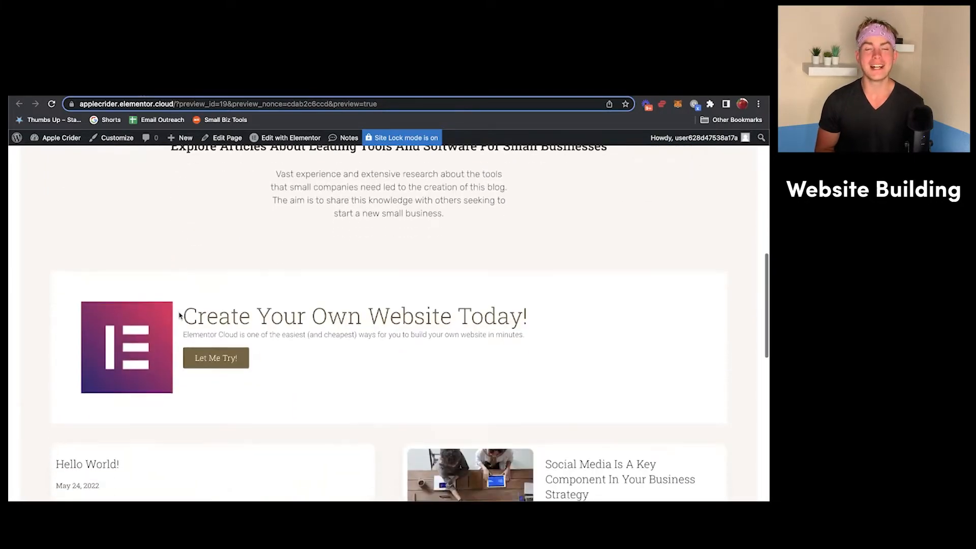
{"action": "scroll", "coordinate": [179, 316], "scroll_direction": "down", "scroll_amount": 10}
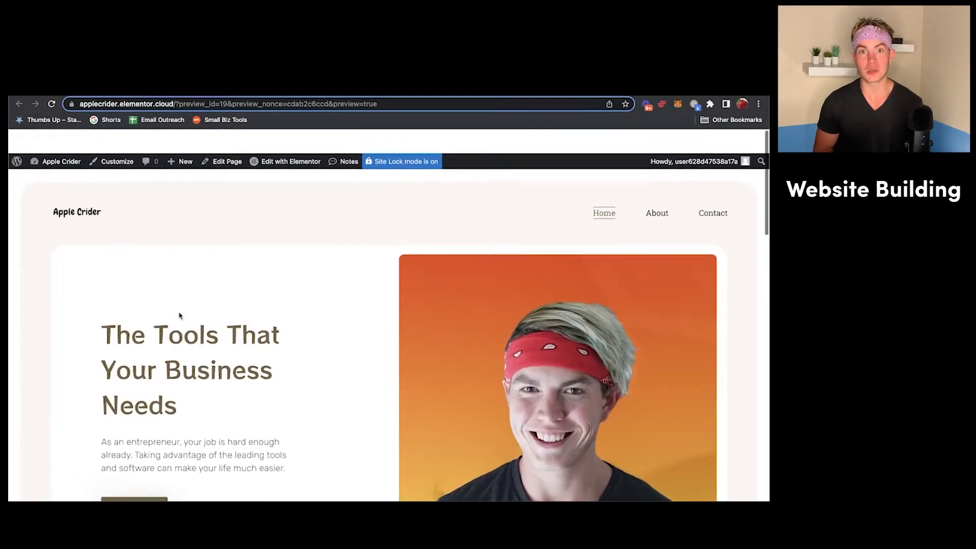
{"action": "scroll", "coordinate": [179, 316], "scroll_direction": "down", "scroll_amount": 1}
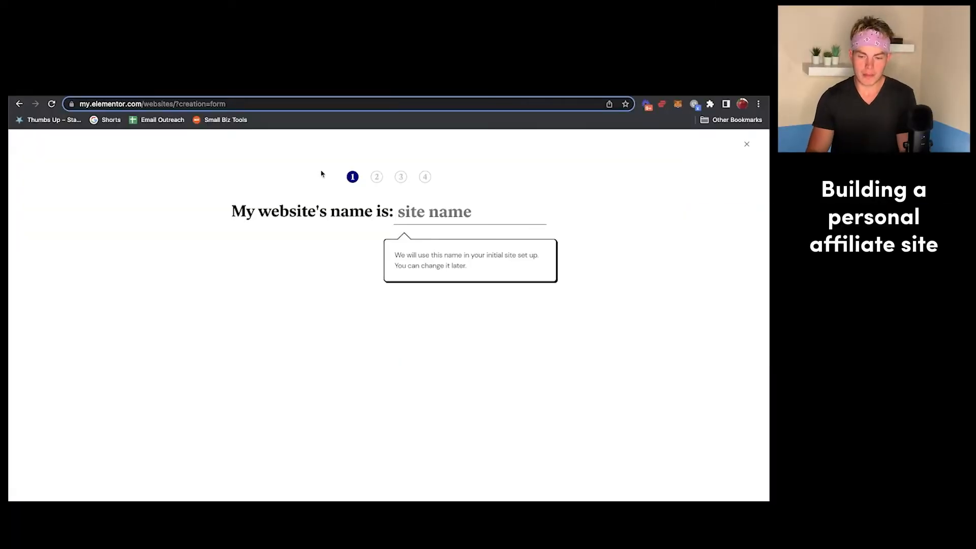
Name the site 'Apple Crider', accept the applecrider.elementor.cloud domain, and choose Blog as the type.
{"action": "type", "text": "Appl"}
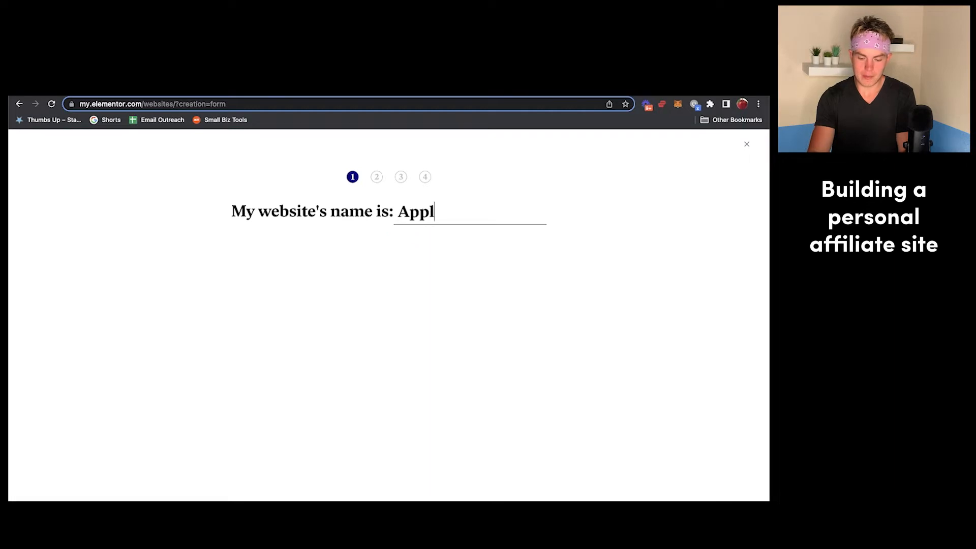
{"action": "type", "text": "e Crider"}
{"action": "key", "text": "Return"}
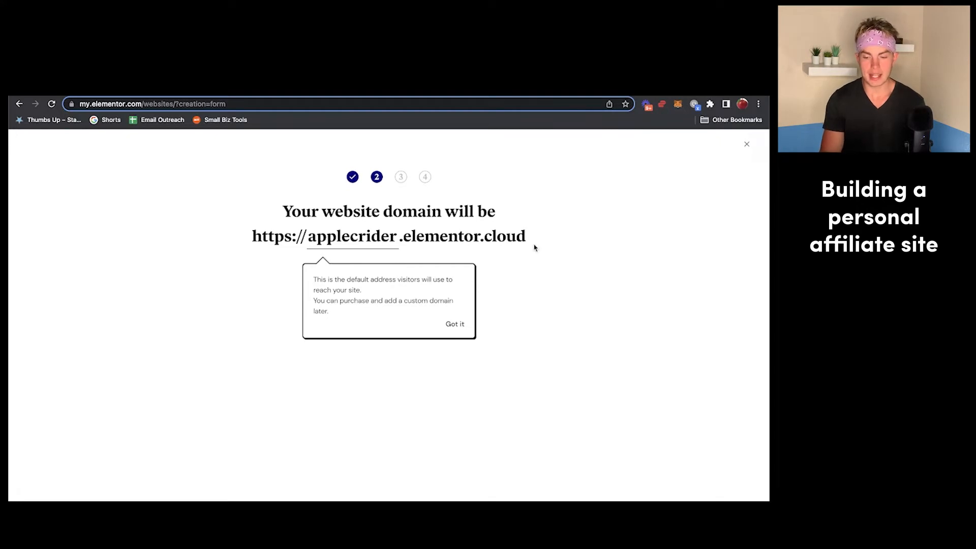
{"action": "left_click", "coordinate": [455, 325]}
{"action": "key", "text": "Return"}
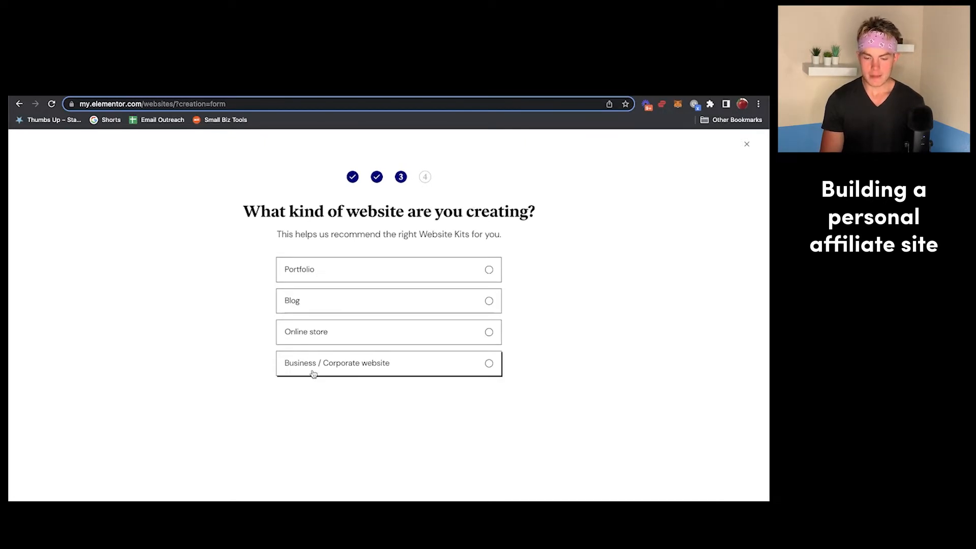
{"action": "left_click", "coordinate": [325, 303]}
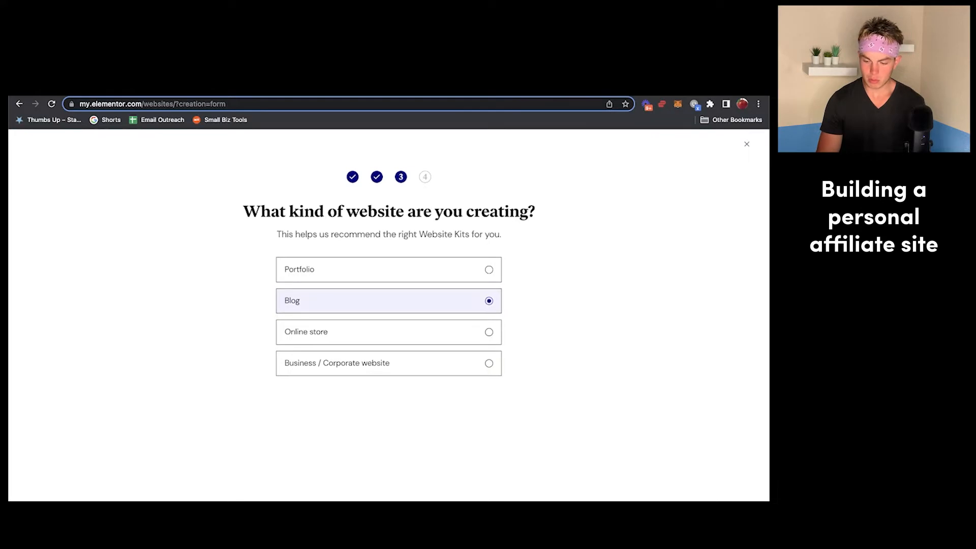
{"action": "mouse_move", "coordinate": [241, 341]}
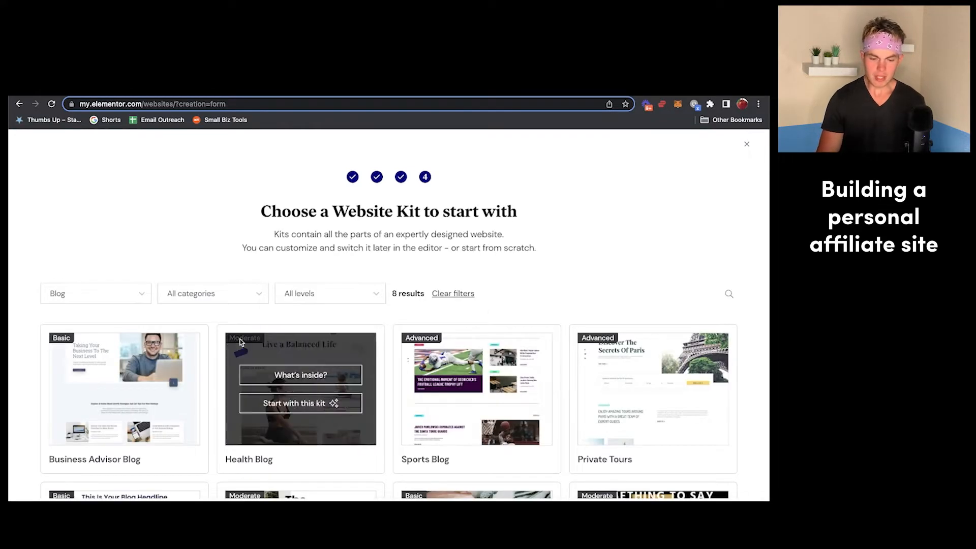
Filter the Website Kits to Blog and preview the Business Advisor Blog kit.
{"action": "left_click_drag", "start_coordinate": [336, 211], "coordinate": [419, 209]}
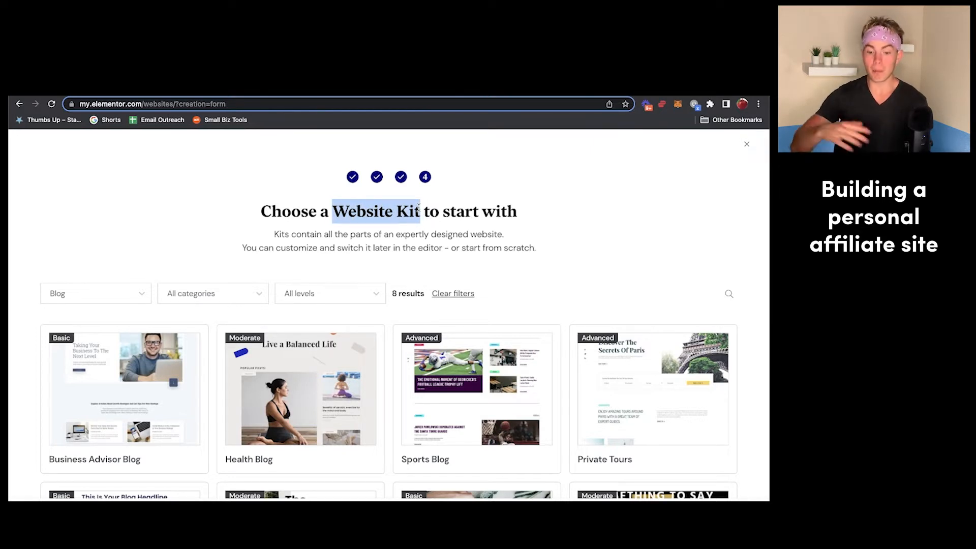
{"action": "left_click", "coordinate": [79, 299]}
{"action": "left_click", "coordinate": [81, 318]}
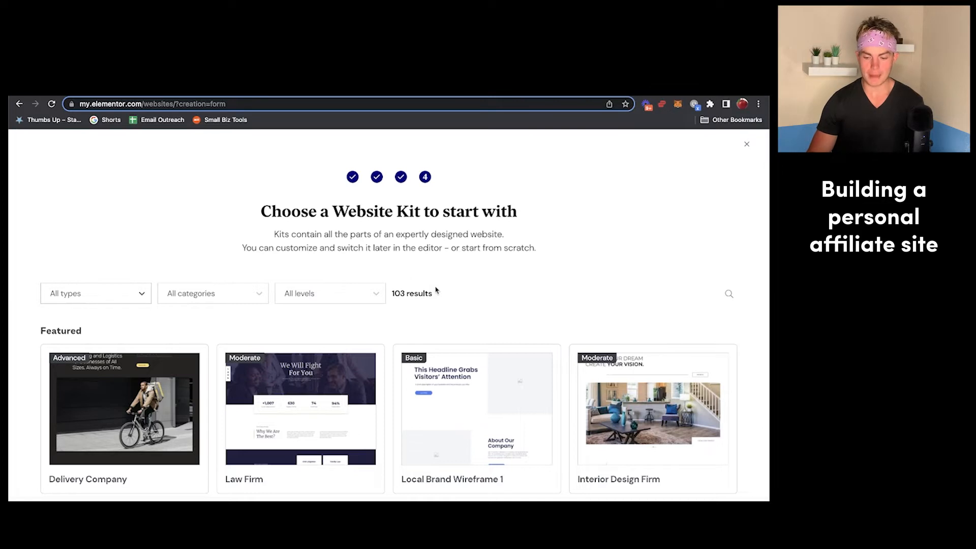
{"action": "left_click", "coordinate": [80, 293]}
{"action": "left_click", "coordinate": [71, 362]}
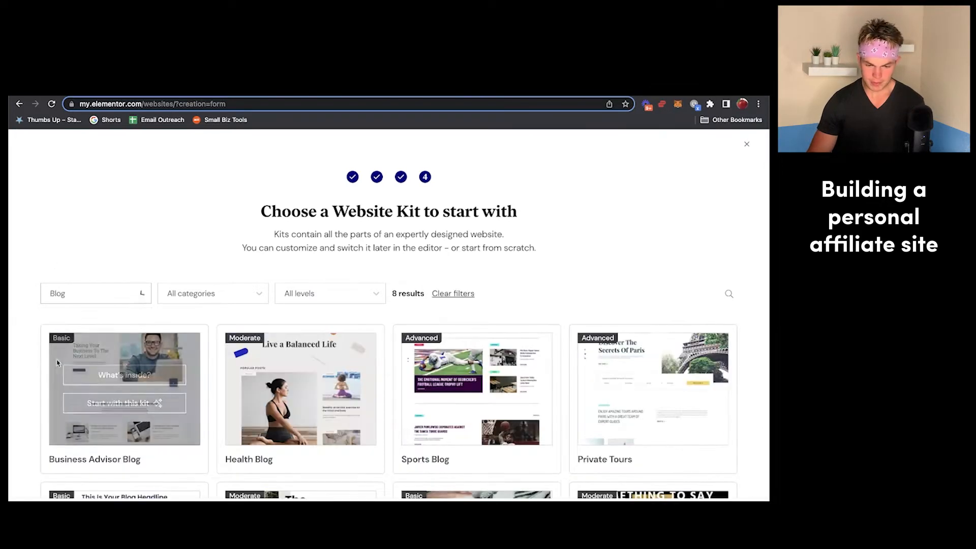
{"action": "left_click", "coordinate": [178, 378]}
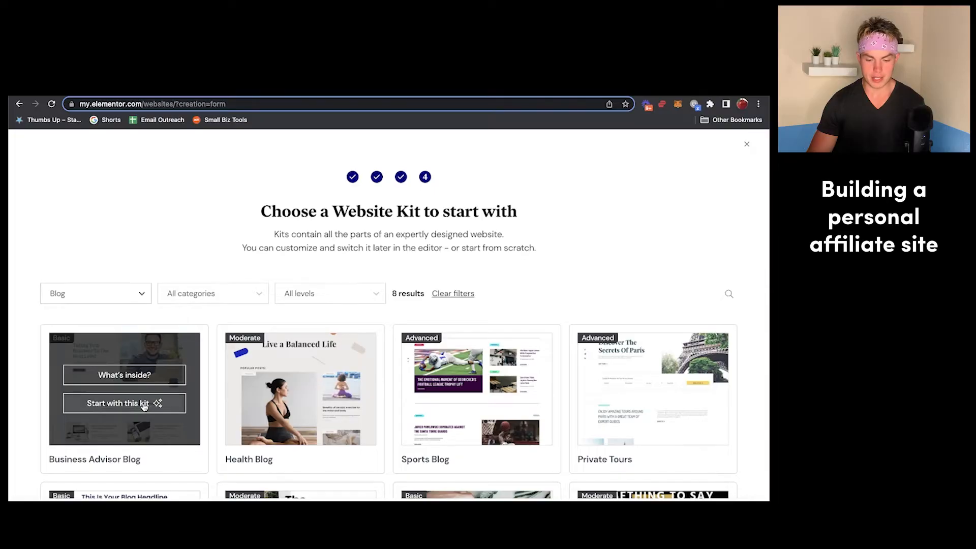
{"action": "scroll", "coordinate": [123, 334], "scroll_direction": "down", "scroll_amount": 2}
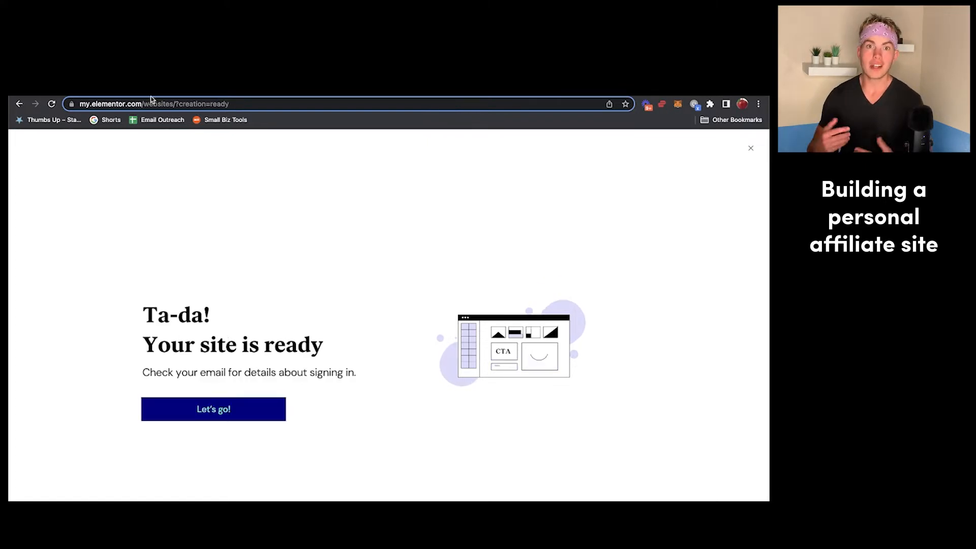
Continue past the site-ready message and open the Apple Crider site's home page with Elementor.
{"action": "left_click", "coordinate": [211, 413]}
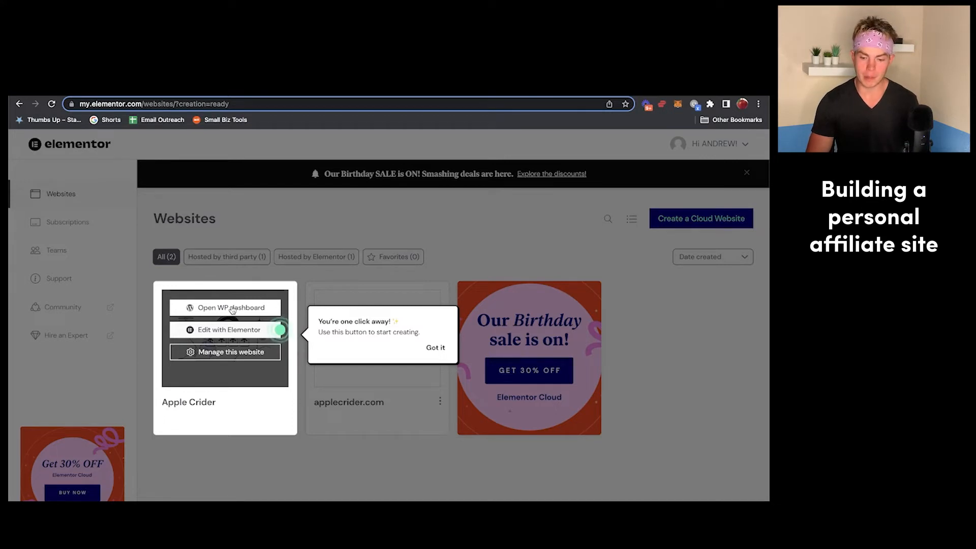
{"action": "left_click", "coordinate": [237, 334]}
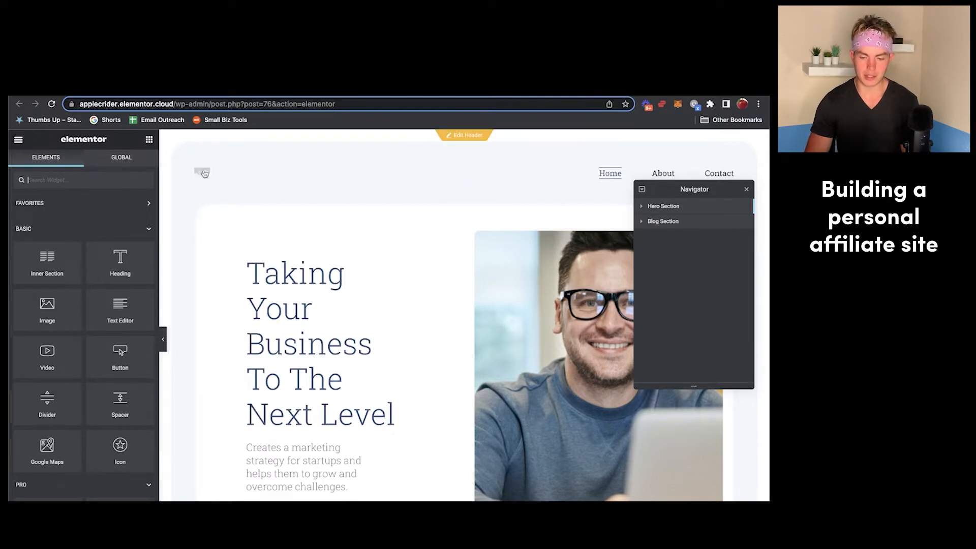
{"action": "scroll", "coordinate": [335, 269], "scroll_direction": "down", "scroll_amount": 3}
{"action": "scroll", "coordinate": [482, 363], "scroll_direction": "up", "scroll_amount": 1}
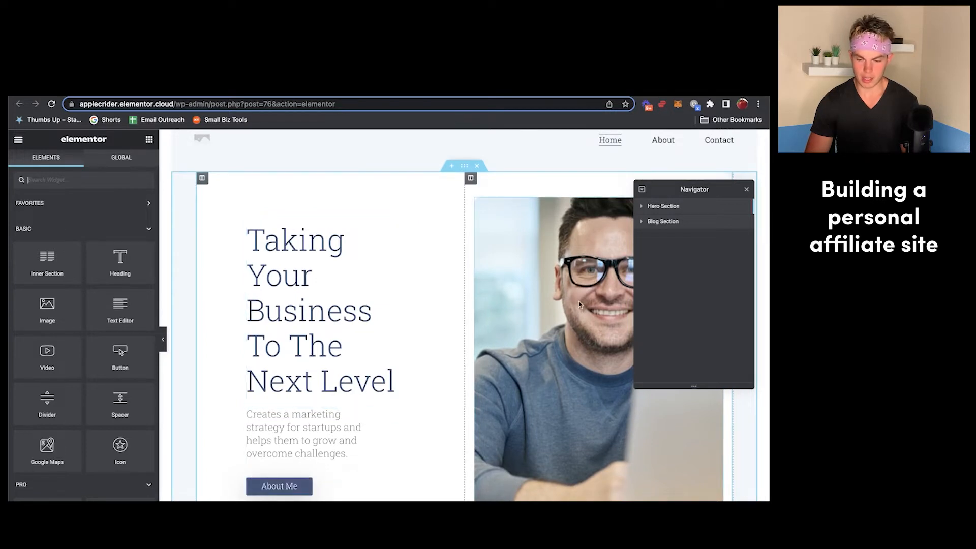
{"action": "scroll", "coordinate": [538, 337], "scroll_direction": "down", "scroll_amount": 10}
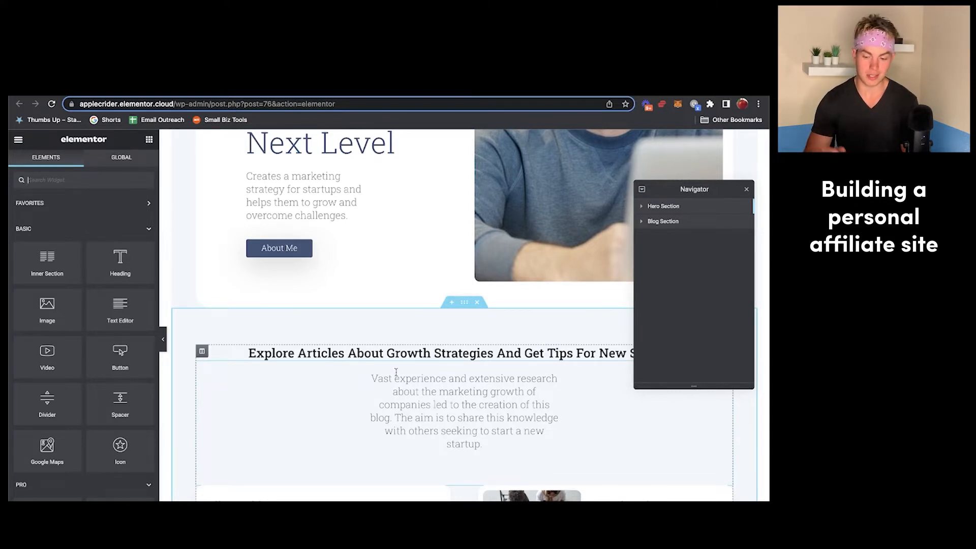
{"action": "scroll", "coordinate": [370, 356], "scroll_direction": "down", "scroll_amount": 1}
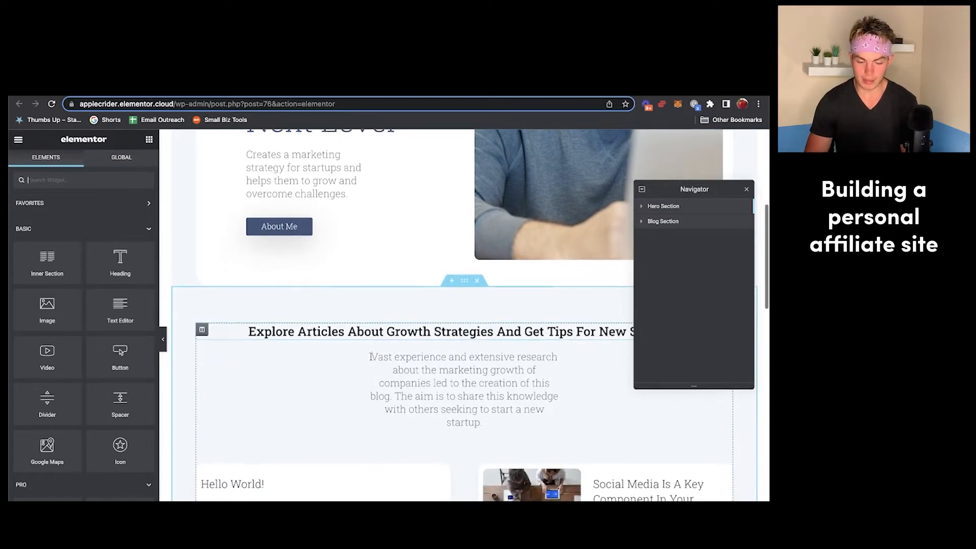
{"action": "scroll", "coordinate": [420, 326], "scroll_direction": "down", "scroll_amount": 6}
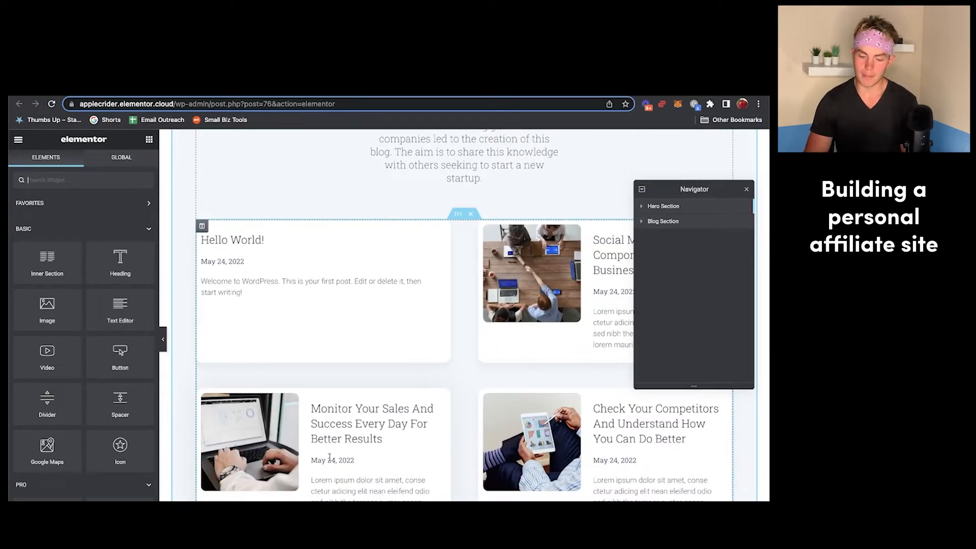
{"action": "scroll", "coordinate": [384, 432], "scroll_direction": "down", "scroll_amount": 2}
{"action": "scroll", "coordinate": [453, 365], "scroll_direction": "down", "scroll_amount": 10}
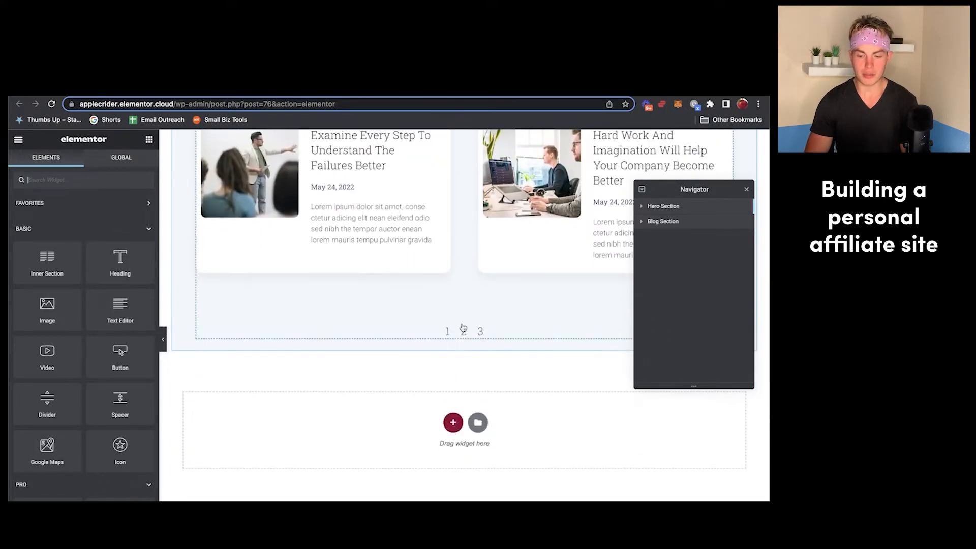
{"action": "scroll", "coordinate": [480, 311], "scroll_direction": "down", "scroll_amount": 2}
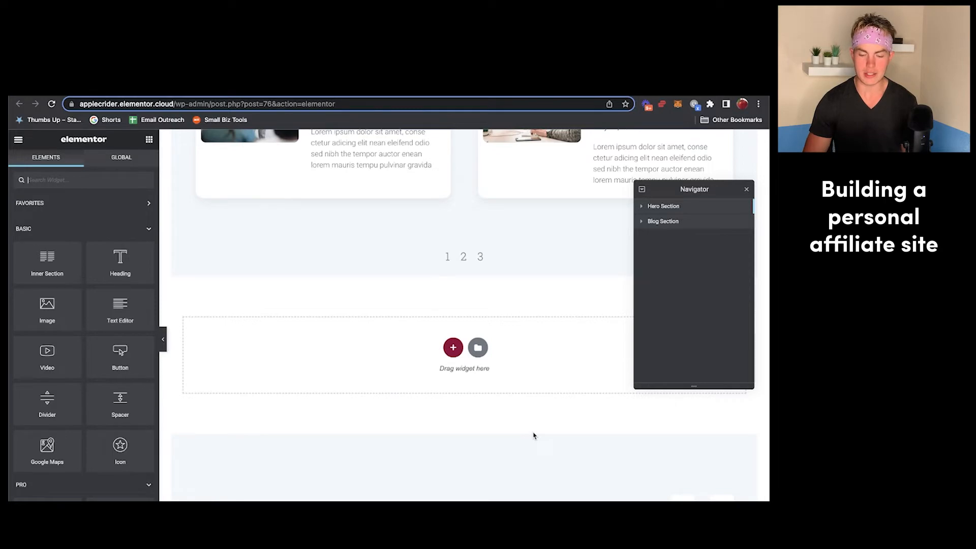
{"action": "scroll", "coordinate": [533, 435], "scroll_direction": "up", "scroll_amount": 20}
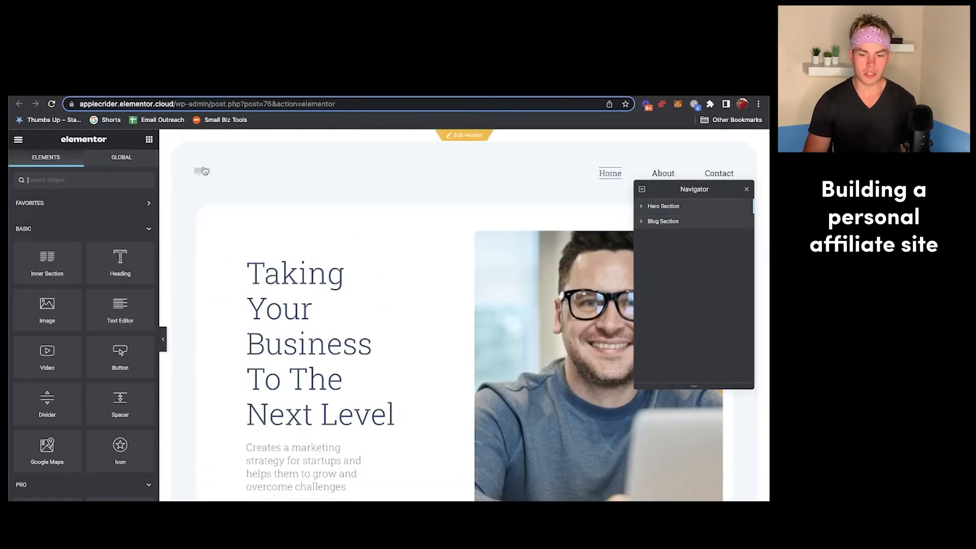
Upload Apple_Crider-removebg-preview.png as the Site Logo under Site Settings > Site Identity.
{"action": "left_click", "coordinate": [19, 140]}
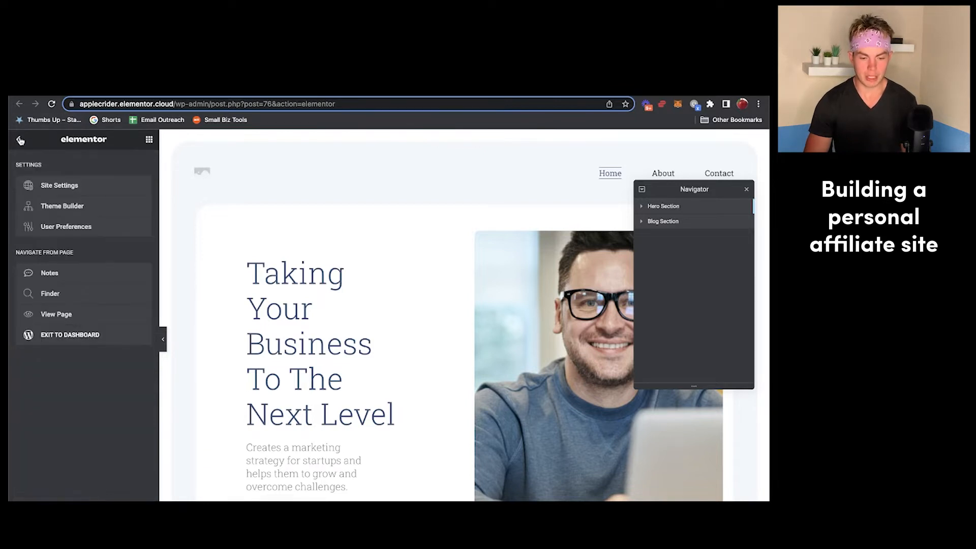
{"action": "left_click", "coordinate": [59, 188]}
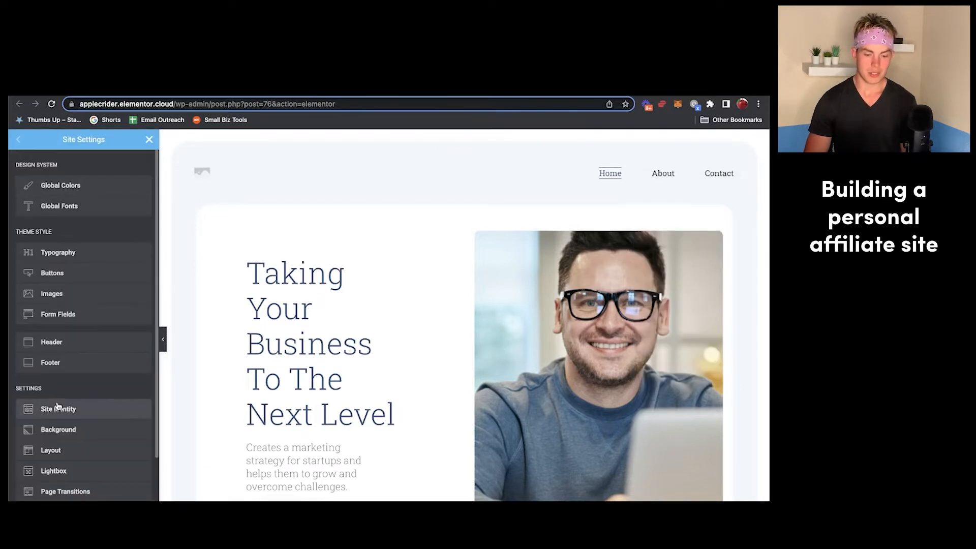
{"action": "left_click", "coordinate": [57, 405]}
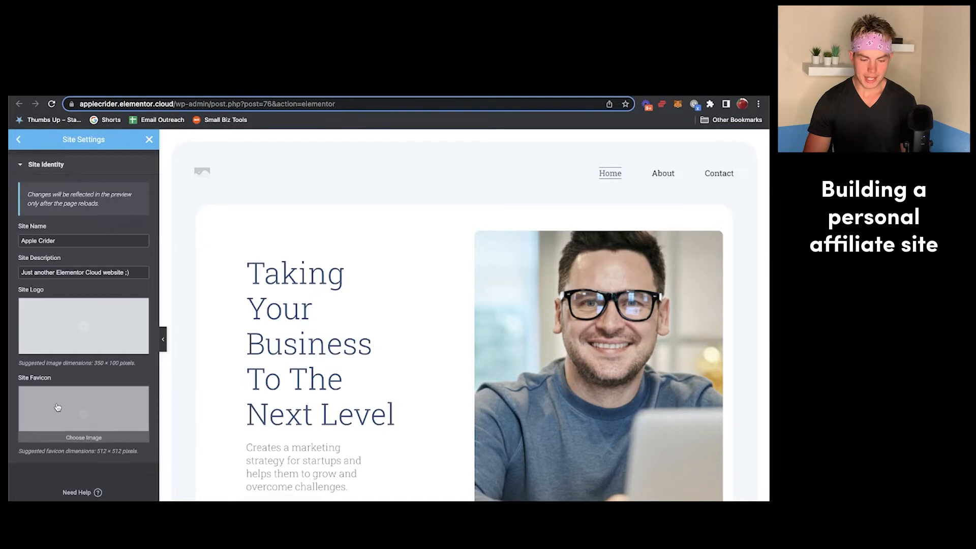
{"action": "left_click", "coordinate": [72, 322]}
{"action": "left_click", "coordinate": [497, 495]}
{"action": "left_click_drag", "start_coordinate": [492, 498], "coordinate": [303, 348]}
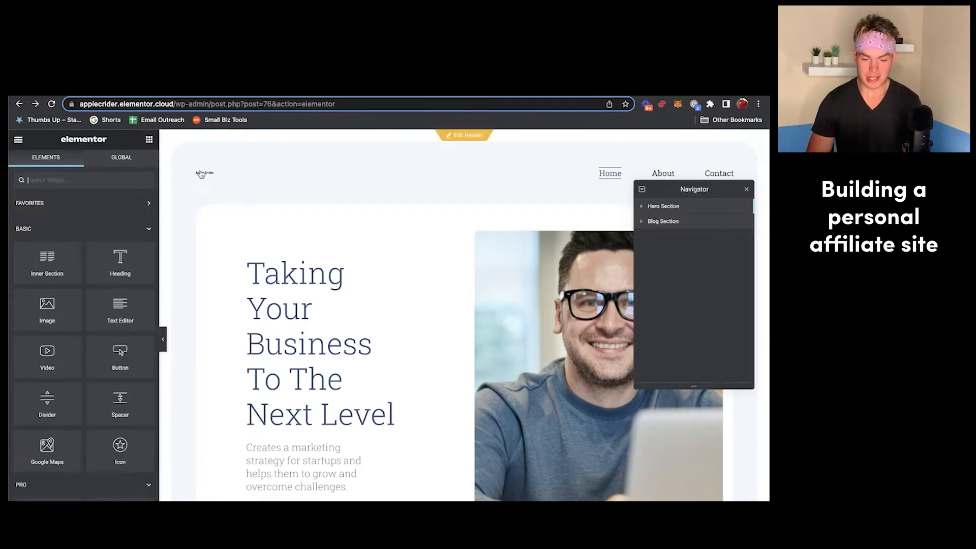
{"action": "left_click", "coordinate": [20, 140]}
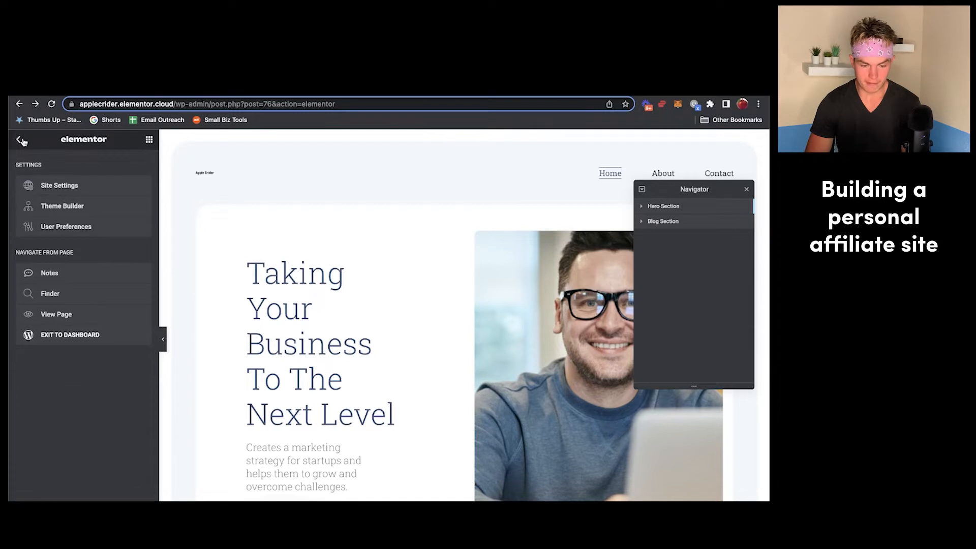
Open the site-wide Header template from the Theme Builder for editing.
{"action": "left_click", "coordinate": [59, 208]}
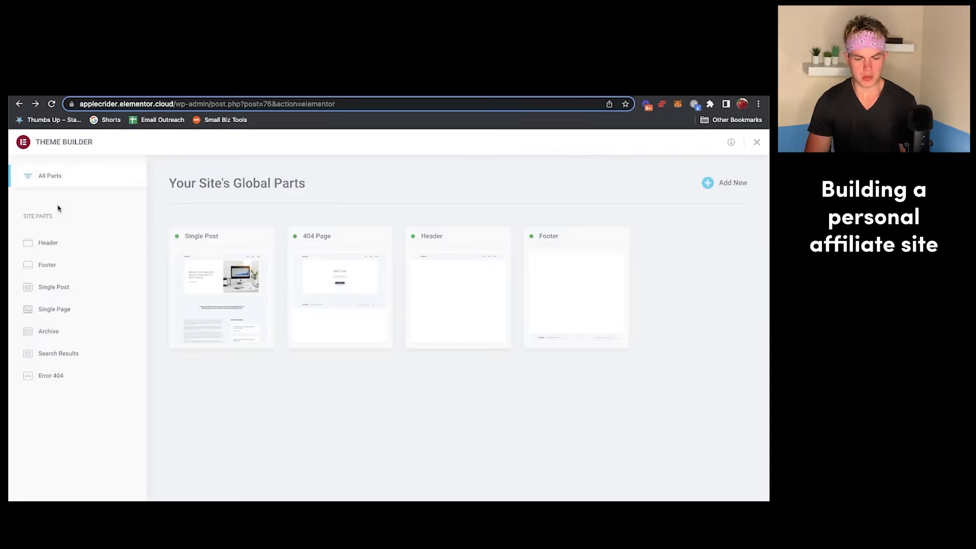
{"action": "left_click", "coordinate": [50, 244]}
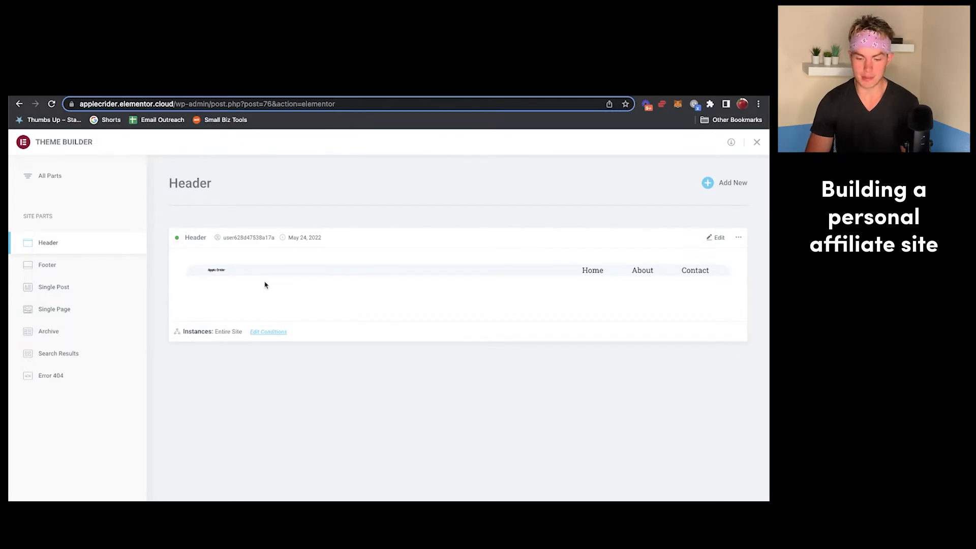
{"action": "left_click", "coordinate": [718, 239]}
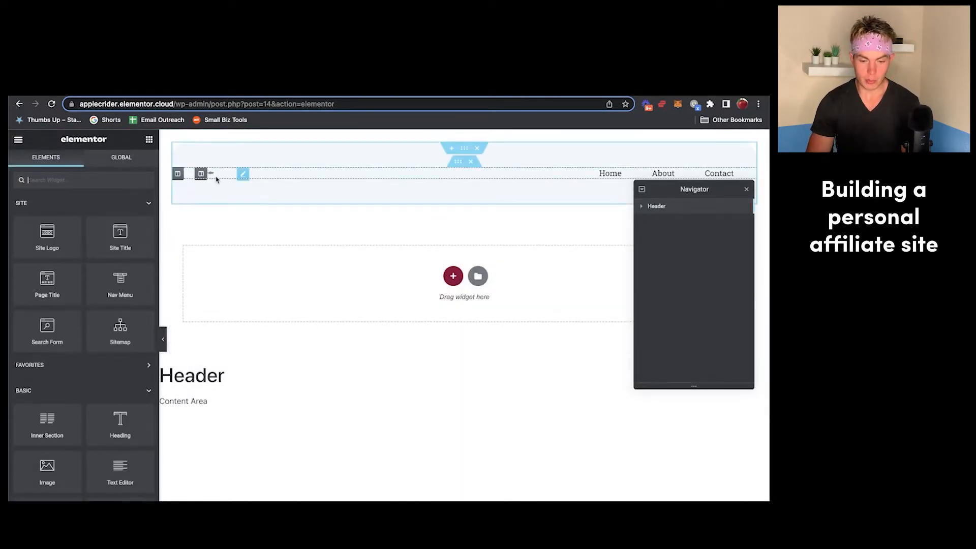
Select the header's site logo and, after trying Center and Right, align it Left.
{"action": "left_click", "coordinate": [218, 176]}
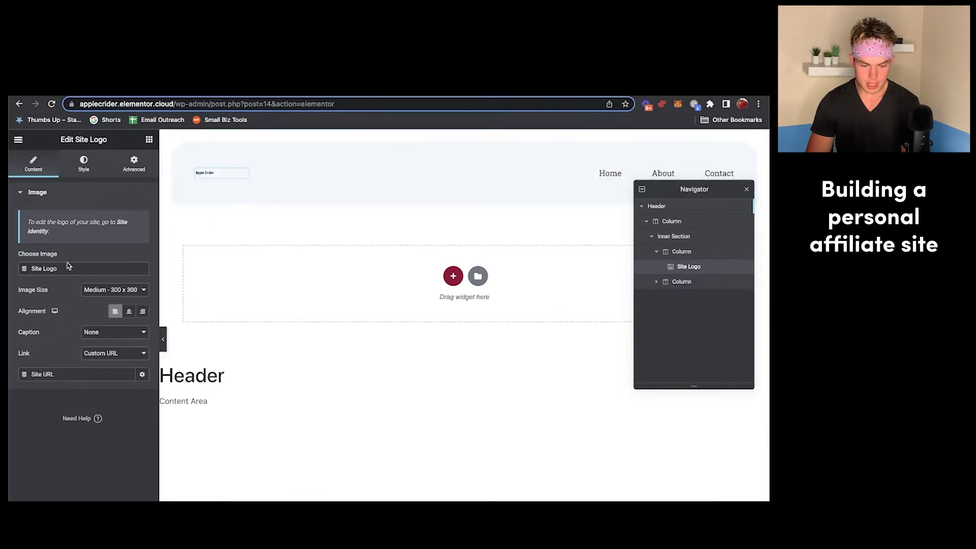
{"action": "left_click", "coordinate": [128, 311]}
{"action": "left_click", "coordinate": [143, 311]}
{"action": "left_click", "coordinate": [115, 311]}
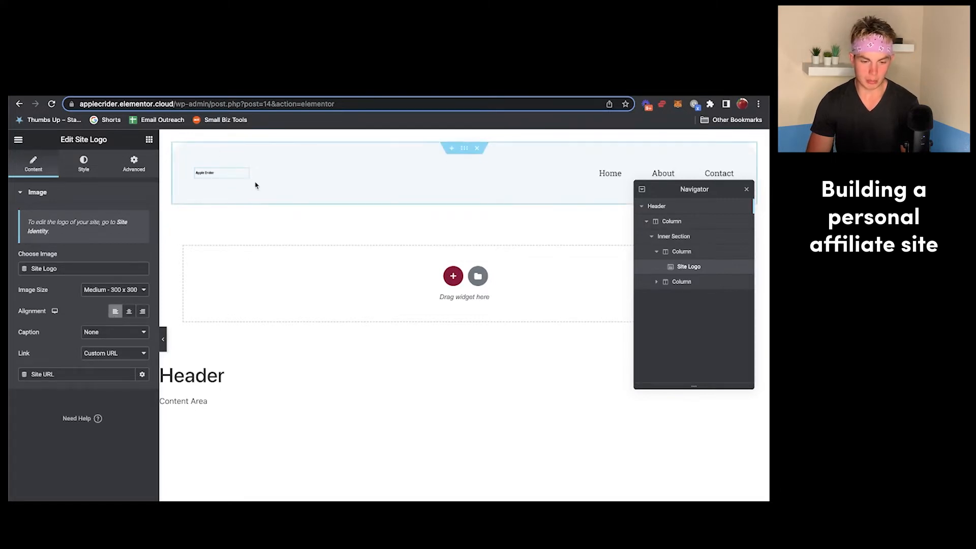
Increase the site logo's height to 55 px in its Style settings.
{"action": "left_click", "coordinate": [93, 170]}
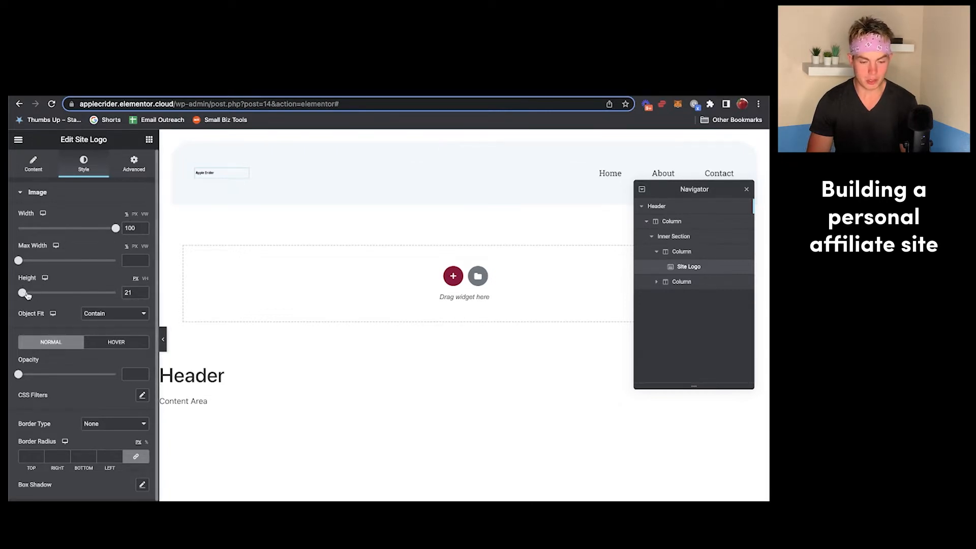
{"action": "left_click_drag", "start_coordinate": [23, 294], "coordinate": [30, 295]}
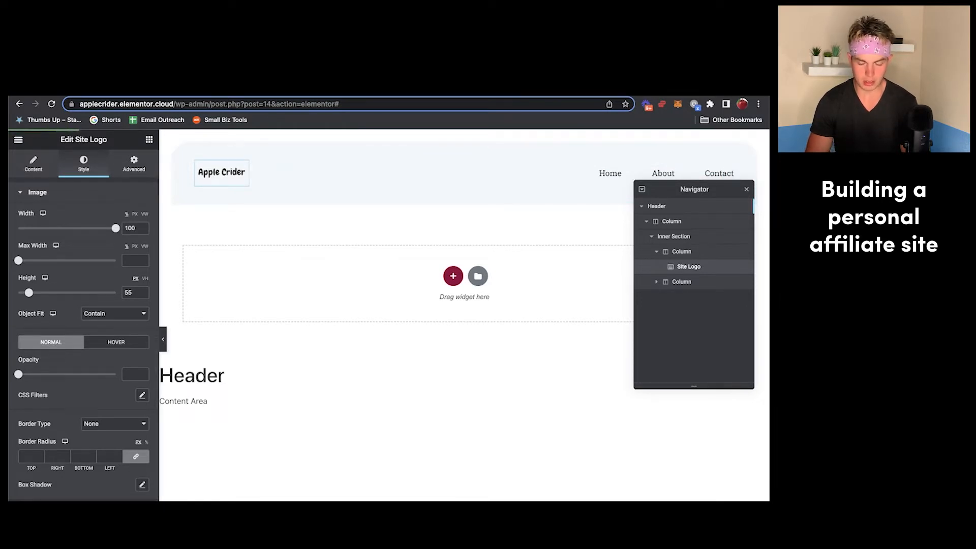
{"action": "left_click", "coordinate": [18, 141]}
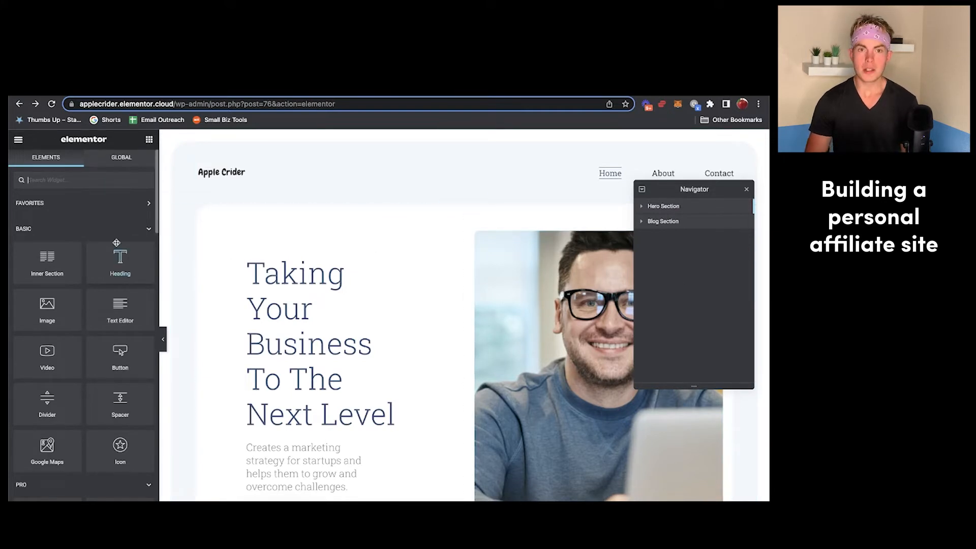
Change the Primary global colour to brown #786141 and reload the editor to see the heading turn brown.
{"action": "left_click", "coordinate": [18, 141]}
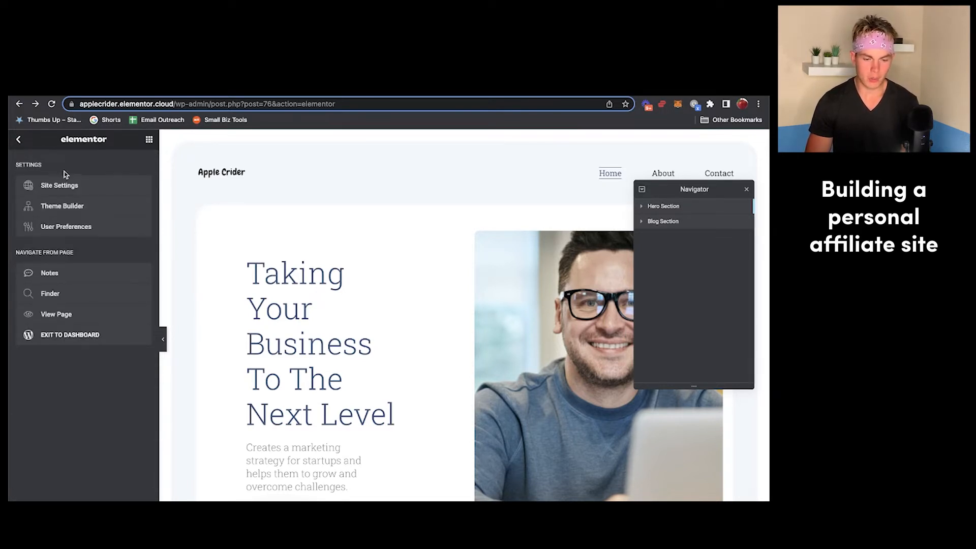
{"action": "left_click", "coordinate": [71, 197]}
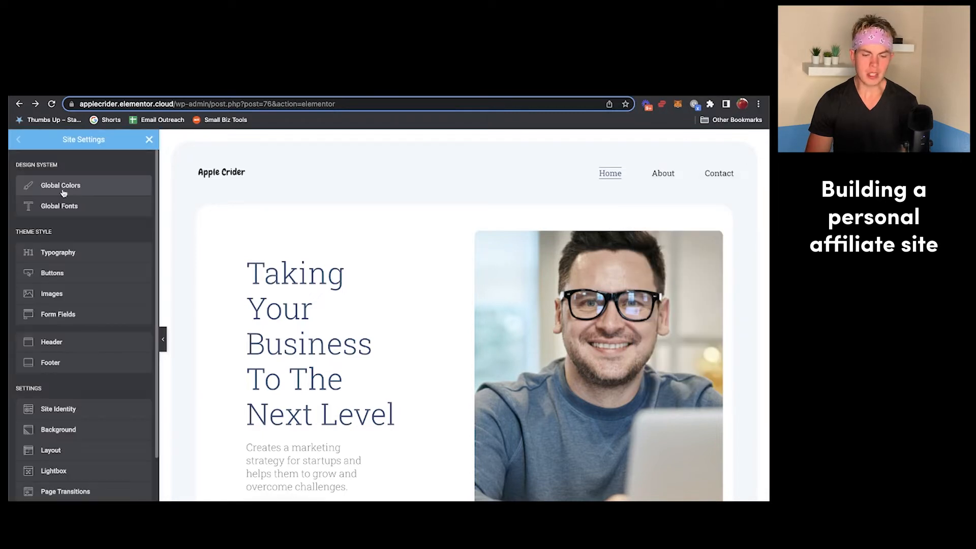
{"action": "left_click", "coordinate": [74, 190]}
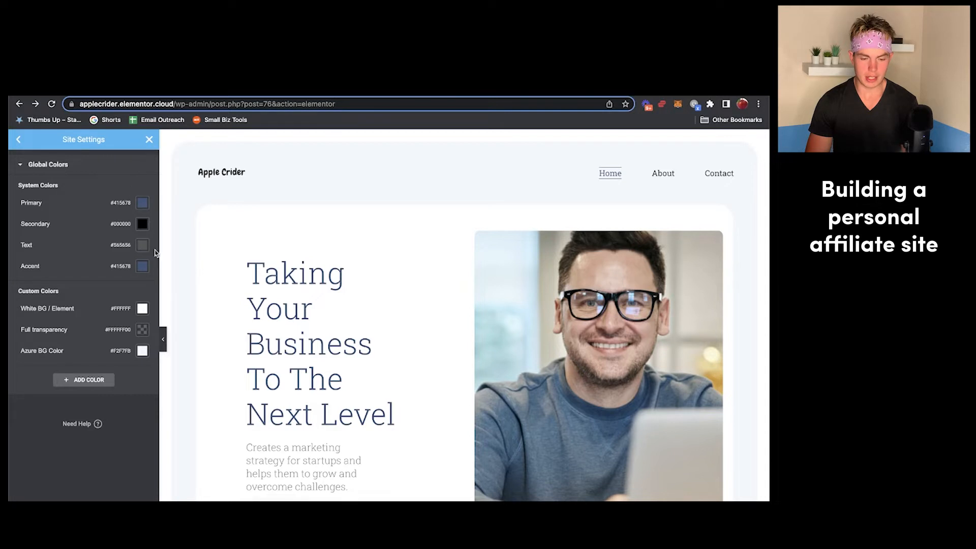
{"action": "left_click", "coordinate": [141, 204]}
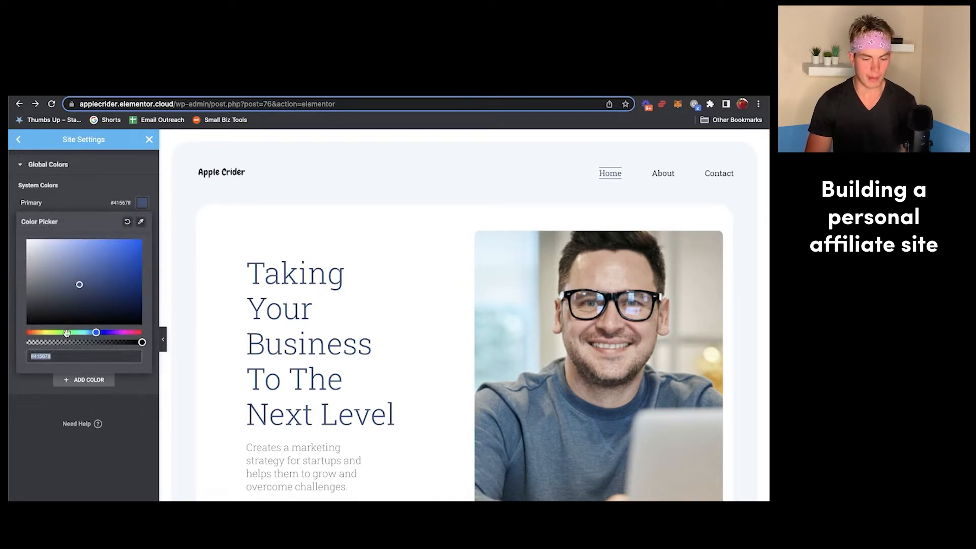
{"action": "left_click", "coordinate": [40, 333]}
{"action": "left_click_drag", "start_coordinate": [39, 333], "coordinate": [37, 334]}
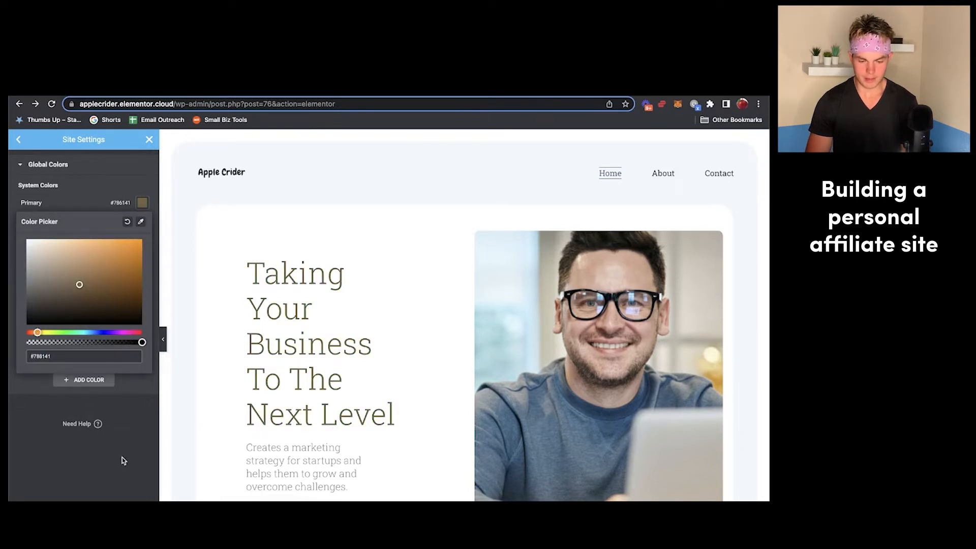
{"action": "left_click", "coordinate": [86, 463]}
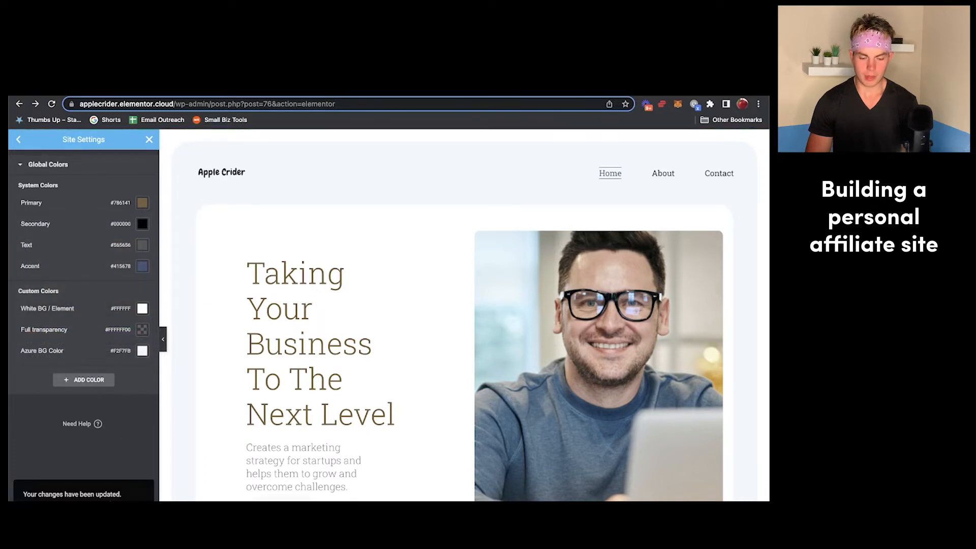
{"action": "left_click", "coordinate": [53, 106]}
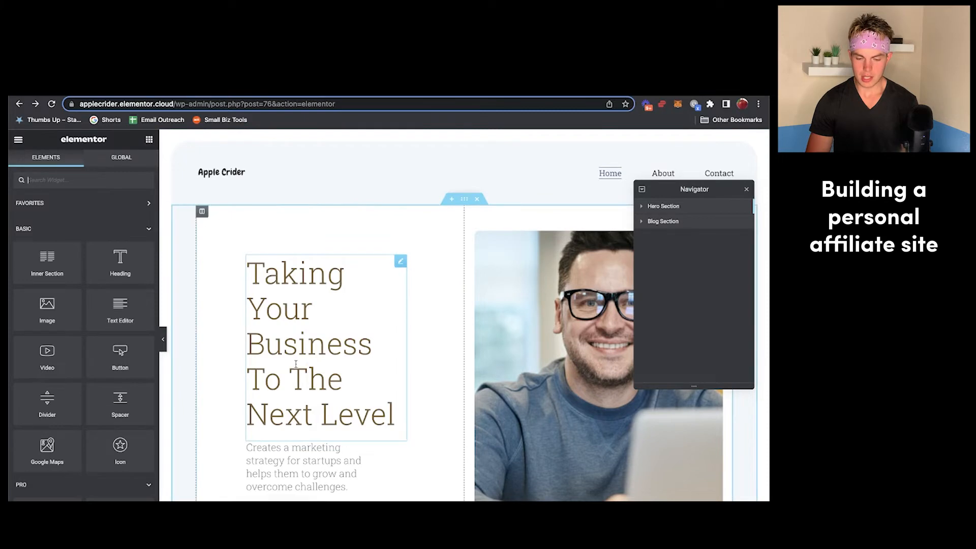
{"action": "scroll", "coordinate": [295, 364], "scroll_direction": "down", "scroll_amount": 10}
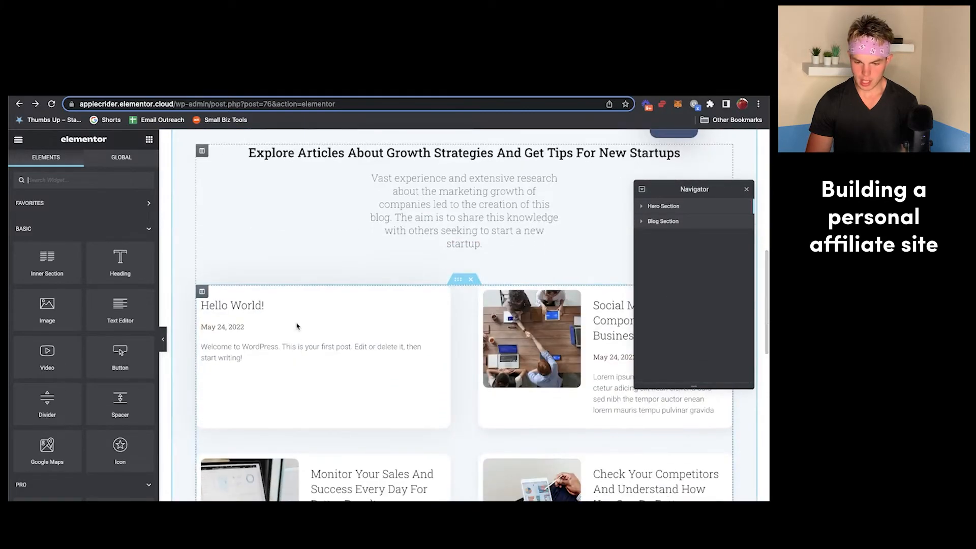
{"action": "scroll", "coordinate": [297, 326], "scroll_direction": "down", "scroll_amount": 10}
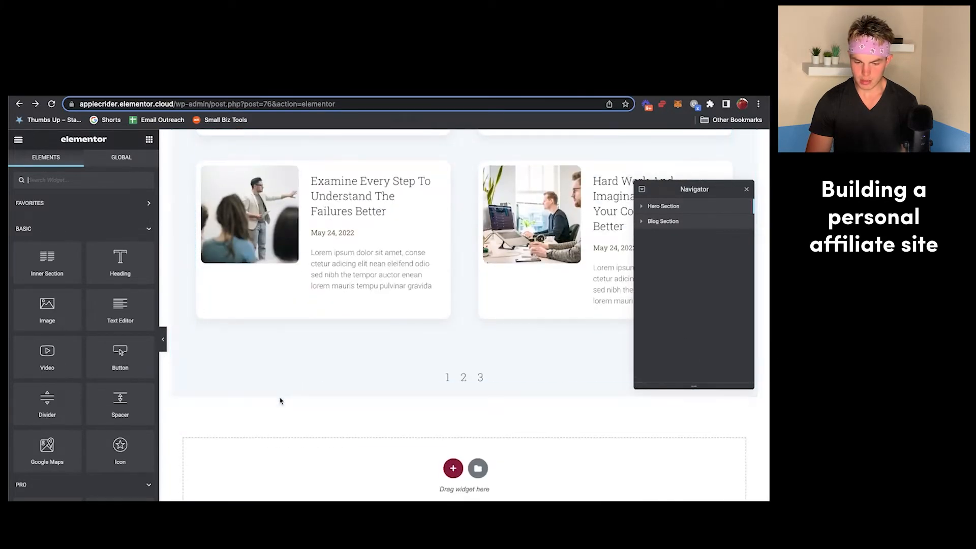
Shift the Accent global colour from blue to the same brown as Primary, then reload the editor.
{"action": "scroll", "coordinate": [241, 358], "scroll_direction": "up", "scroll_amount": 15}
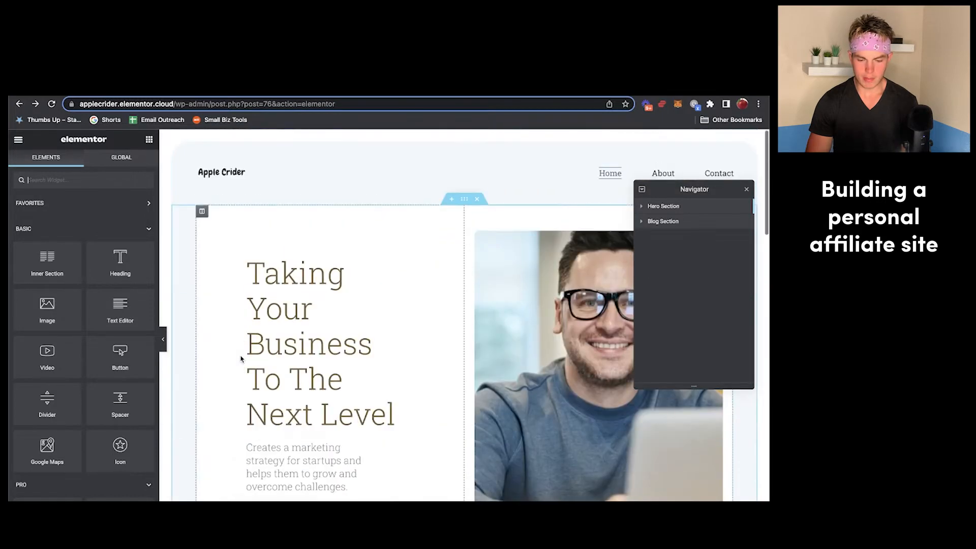
{"action": "left_click", "coordinate": [18, 139]}
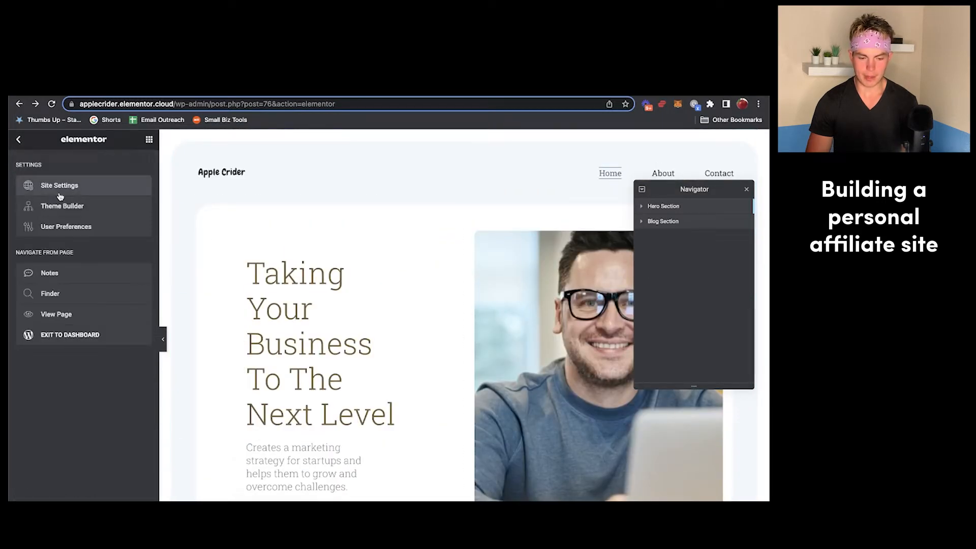
{"action": "left_click", "coordinate": [59, 195]}
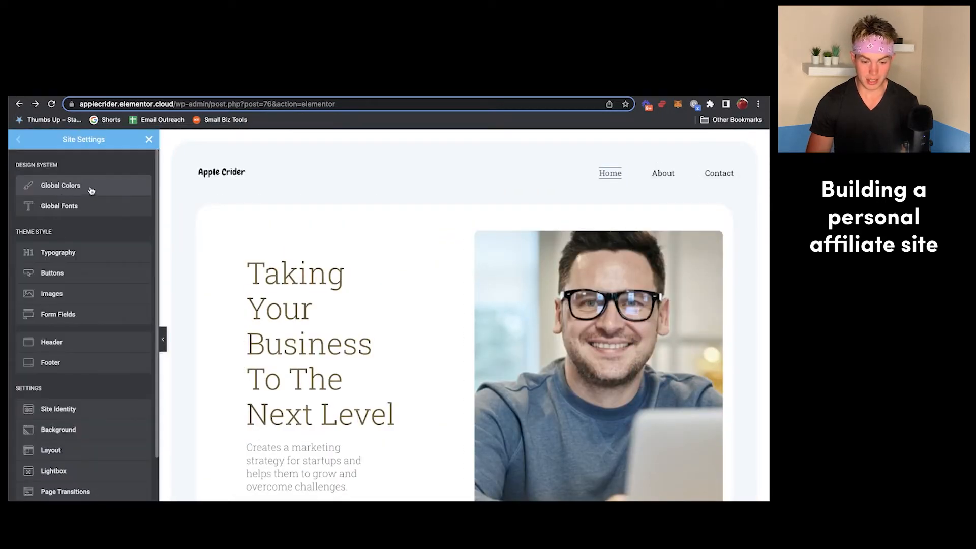
{"action": "left_click", "coordinate": [90, 187]}
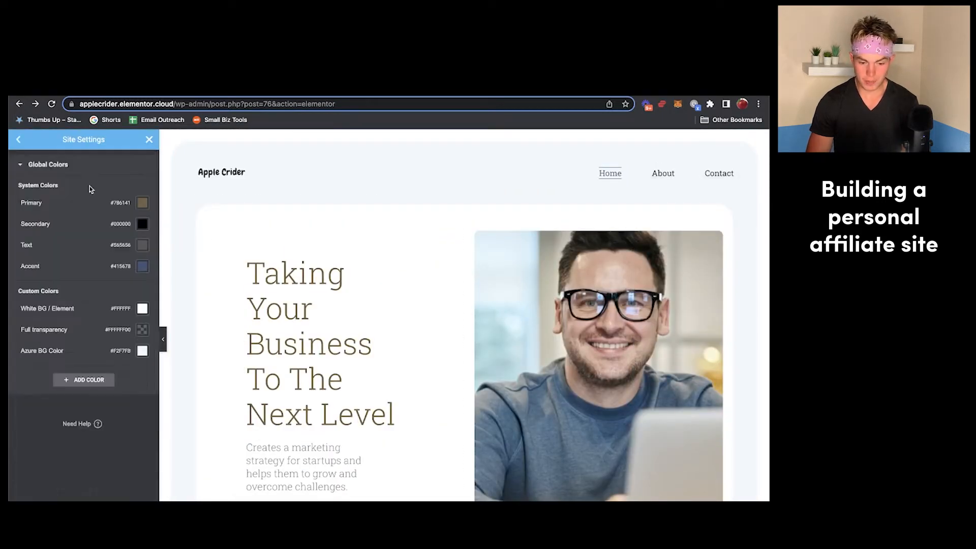
{"action": "left_click", "coordinate": [142, 267]}
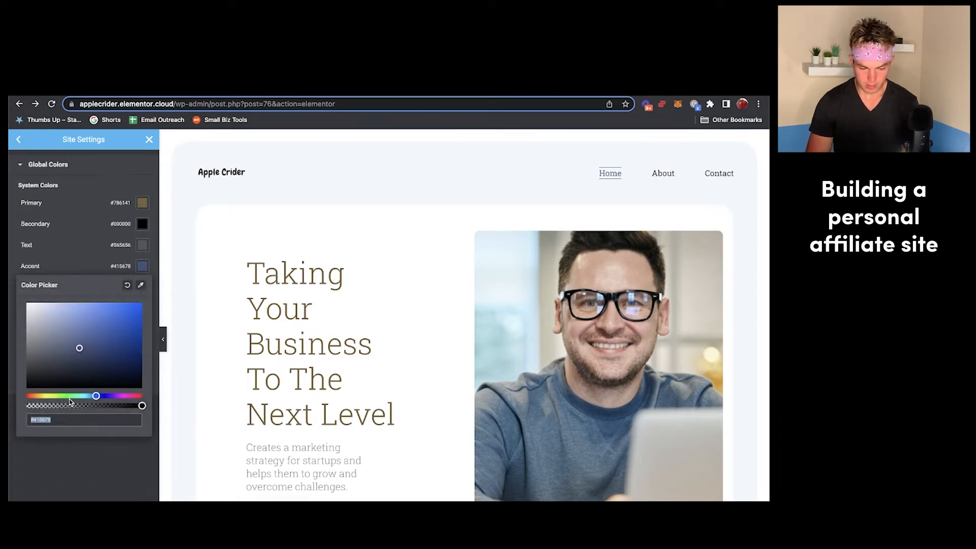
{"action": "left_click", "coordinate": [45, 396]}
{"action": "left_click_drag", "start_coordinate": [46, 396], "coordinate": [40, 397]}
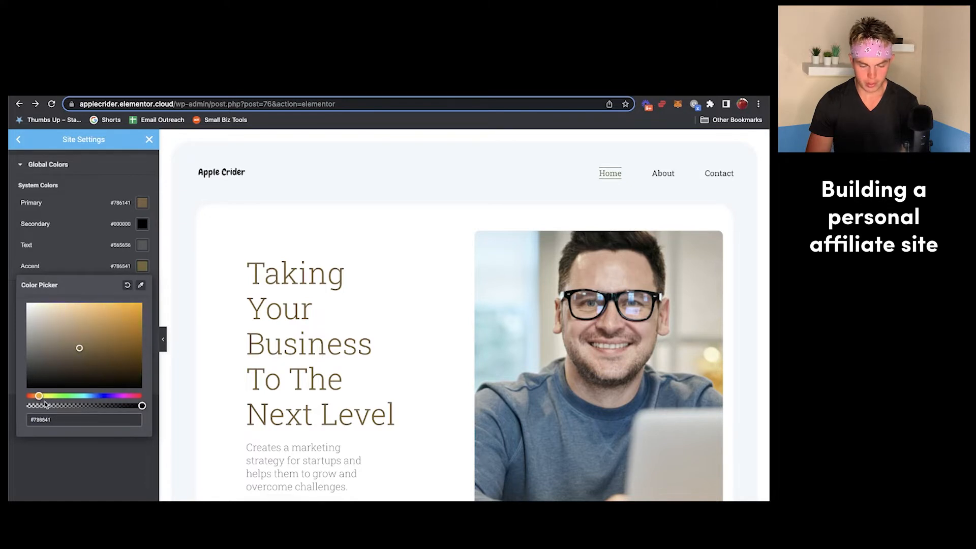
{"action": "key", "text": "Escape"}
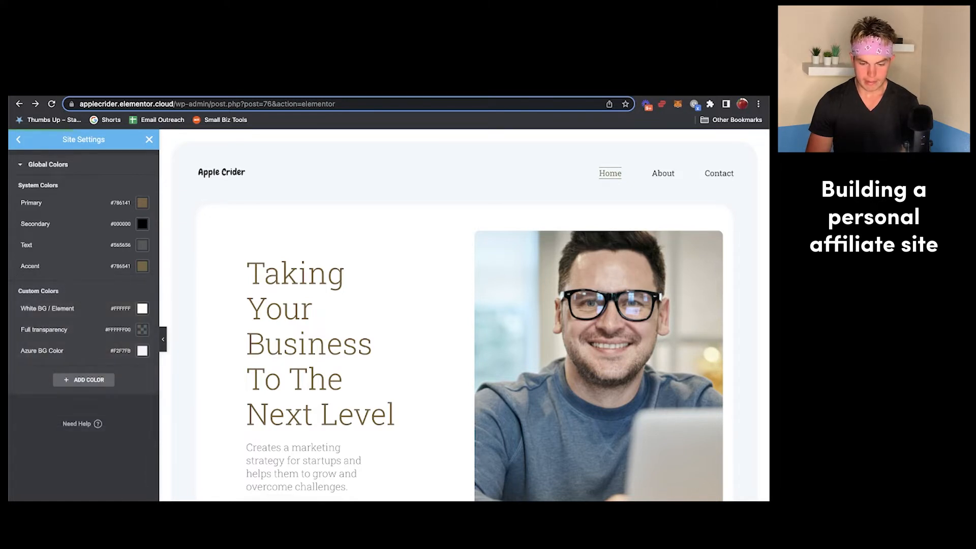
{"action": "left_click", "coordinate": [51, 105]}
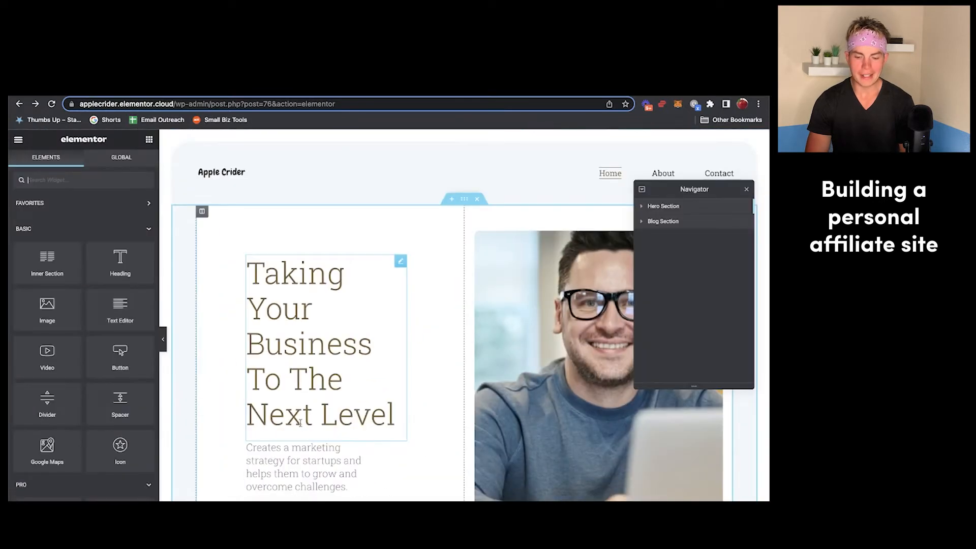
{"action": "scroll", "coordinate": [300, 423], "scroll_direction": "down", "scroll_amount": 2}
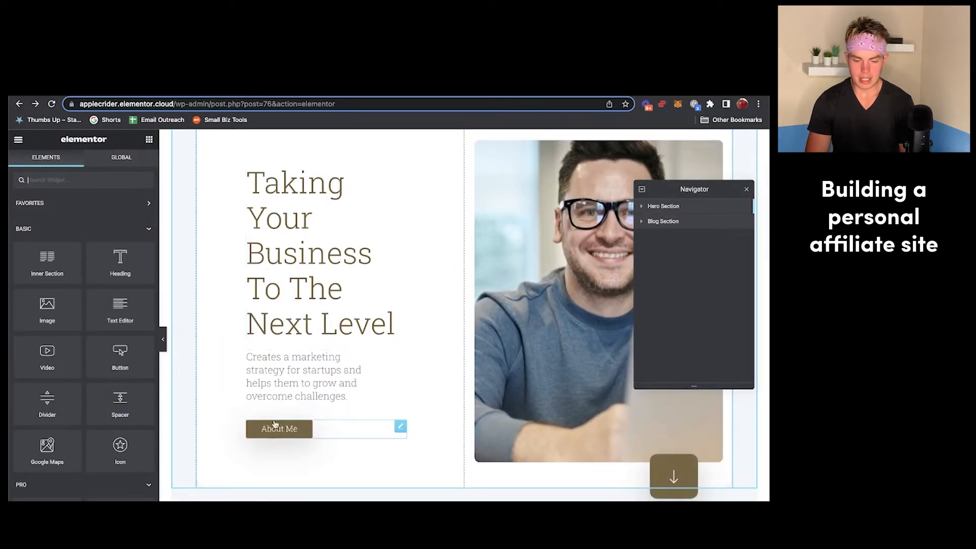
{"action": "scroll", "coordinate": [304, 416], "scroll_direction": "down", "scroll_amount": 8}
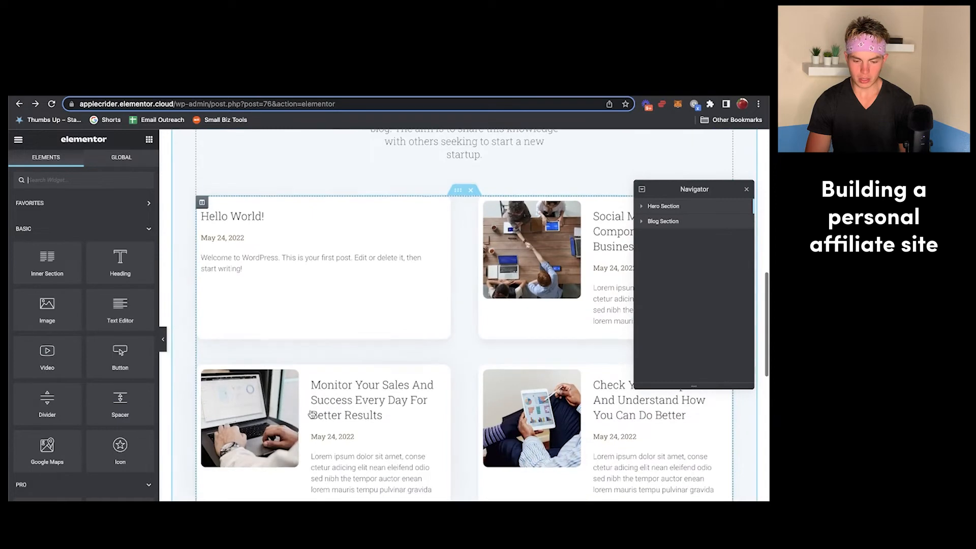
{"action": "scroll", "coordinate": [335, 418], "scroll_direction": "down", "scroll_amount": 6}
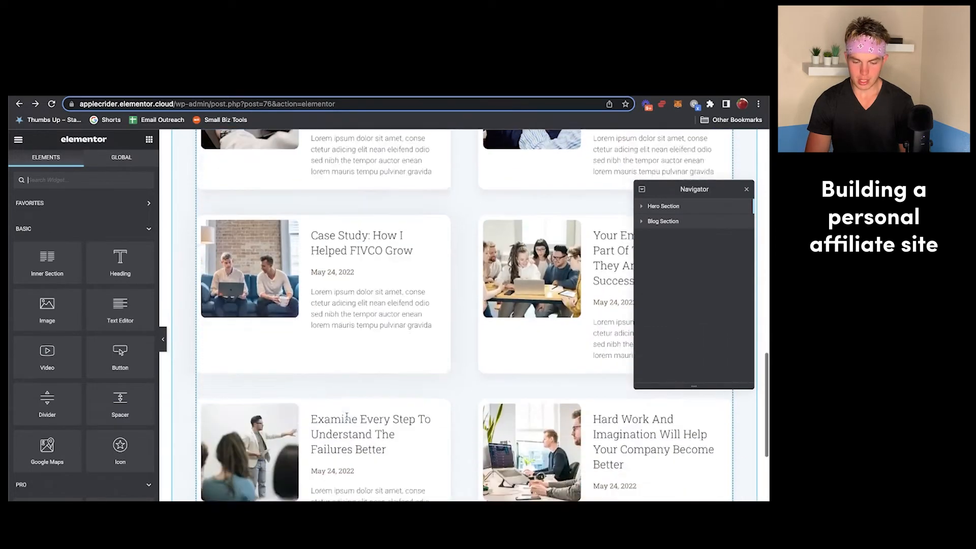
{"action": "scroll", "coordinate": [346, 416], "scroll_direction": "down", "scroll_amount": 7}
{"action": "scroll", "coordinate": [383, 396], "scroll_direction": "up", "scroll_amount": 1}
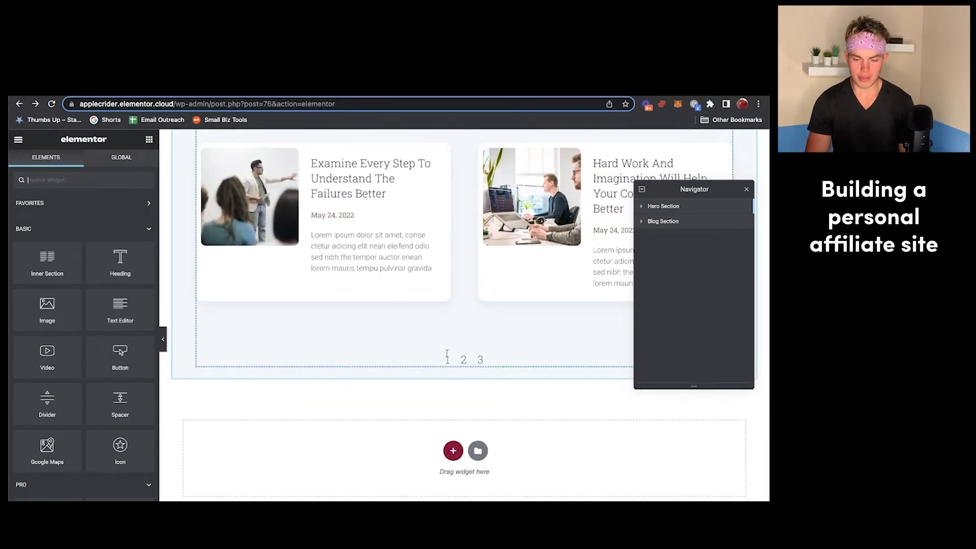
{"action": "scroll", "coordinate": [364, 381], "scroll_direction": "up", "scroll_amount": 20}
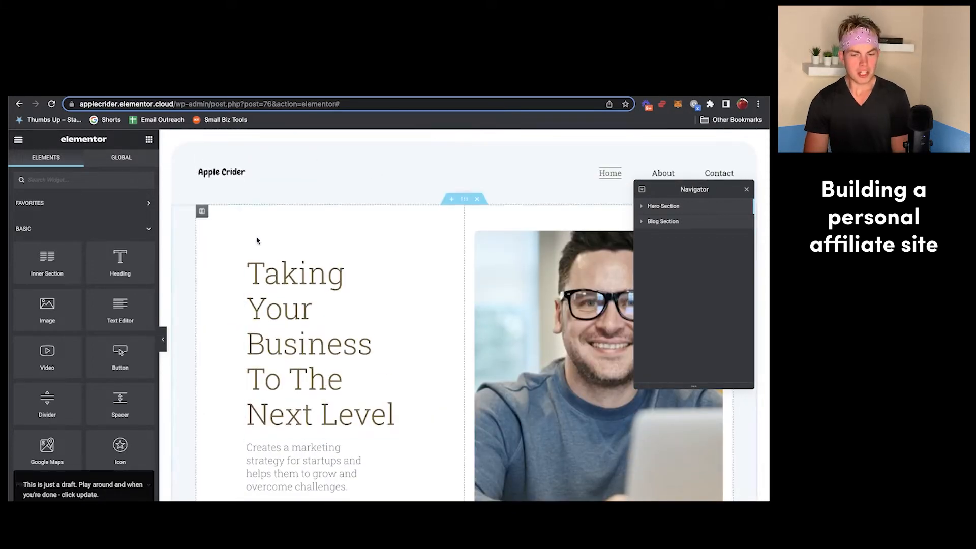
{"action": "left_click", "coordinate": [17, 141]}
{"action": "left_click", "coordinate": [75, 189]}
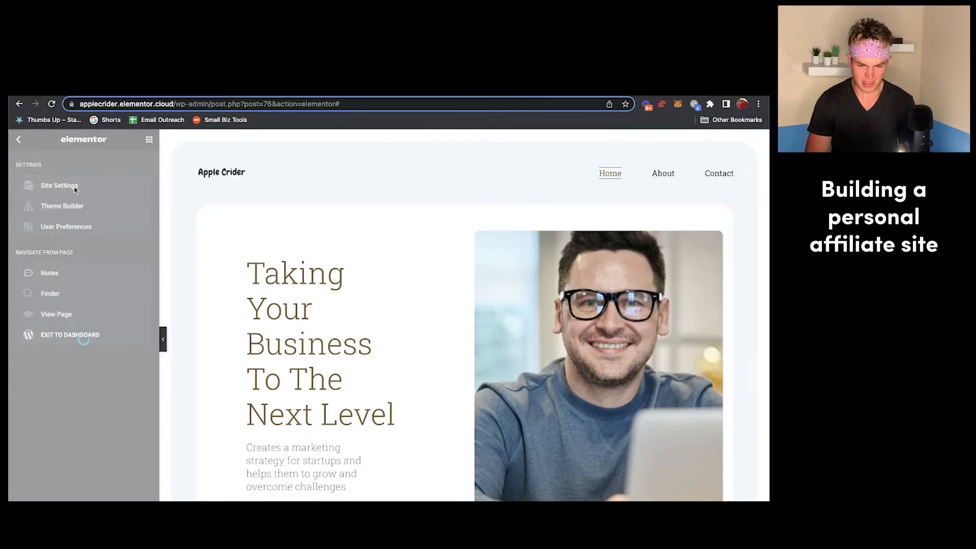
Change the Azure BG Color global colour to a warm beige and save the site settings.
{"action": "left_click", "coordinate": [71, 188]}
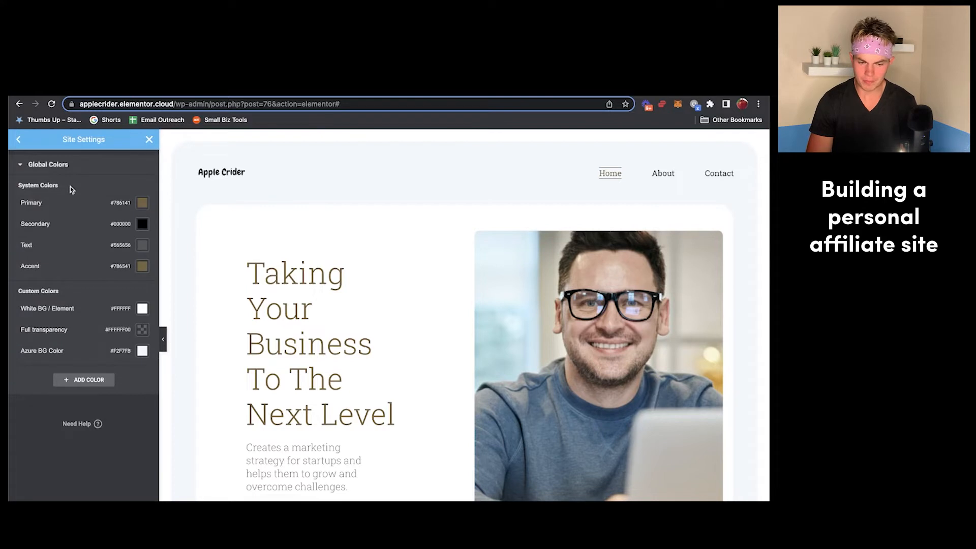
{"action": "left_click", "coordinate": [142, 352]}
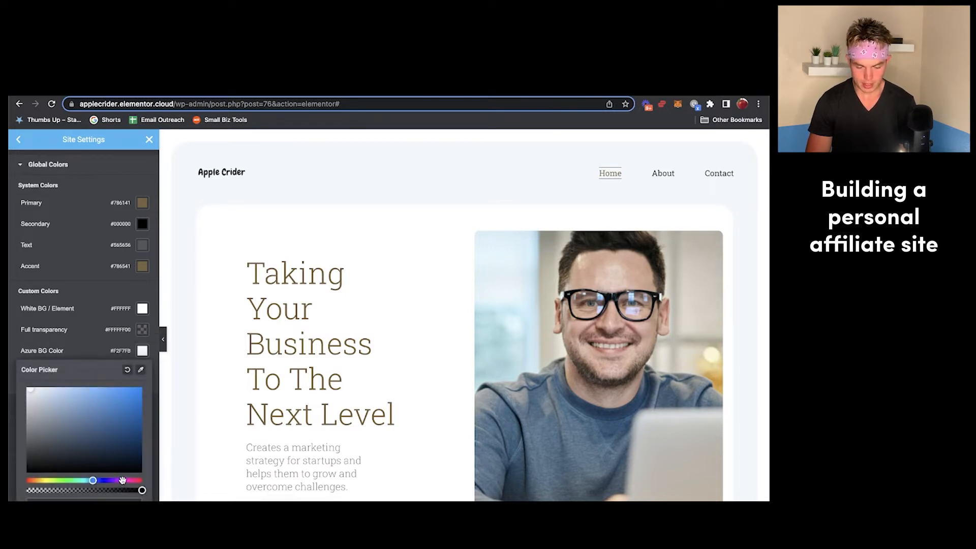
{"action": "left_click_drag", "start_coordinate": [112, 481], "coordinate": [36, 478]}
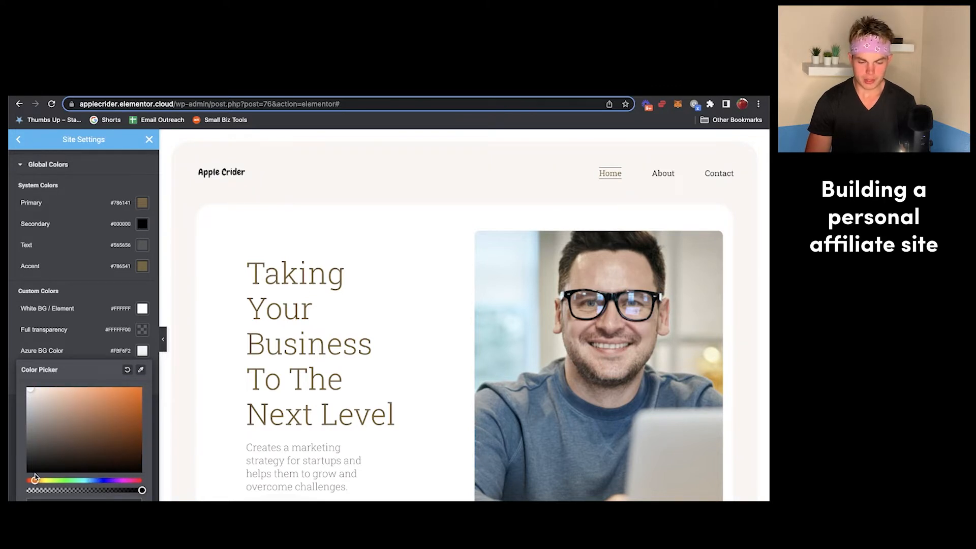
{"action": "left_click", "coordinate": [91, 343]}
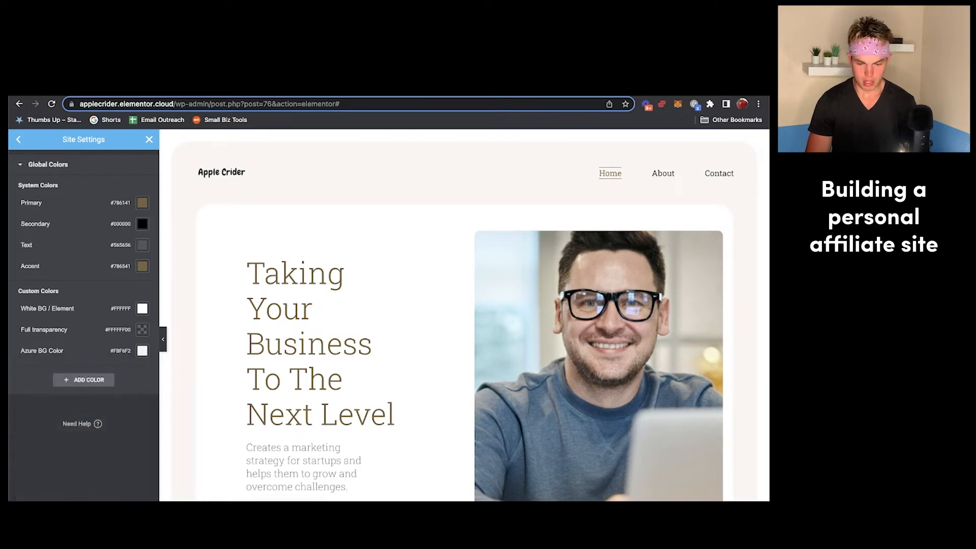
{"action": "key", "text": "super+s"}
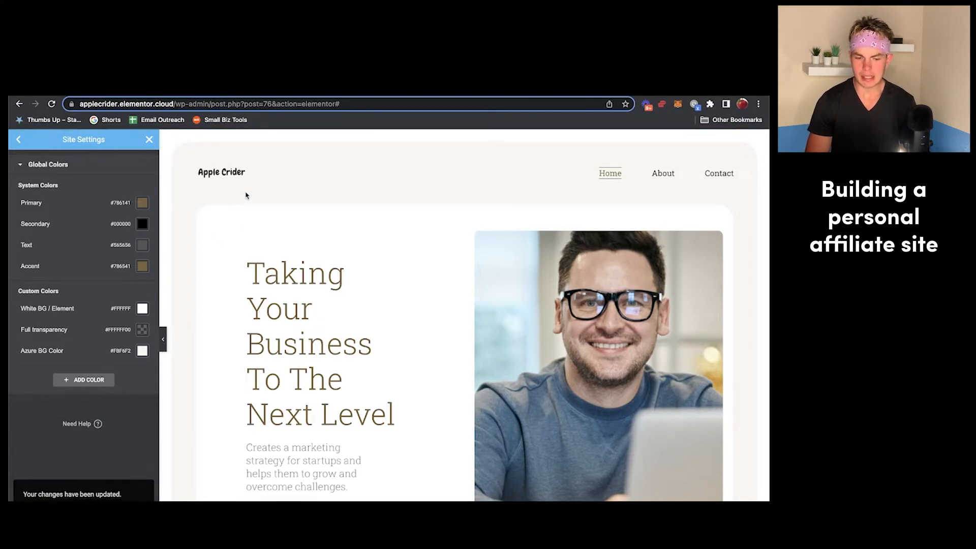
{"action": "left_click", "coordinate": [17, 141]}
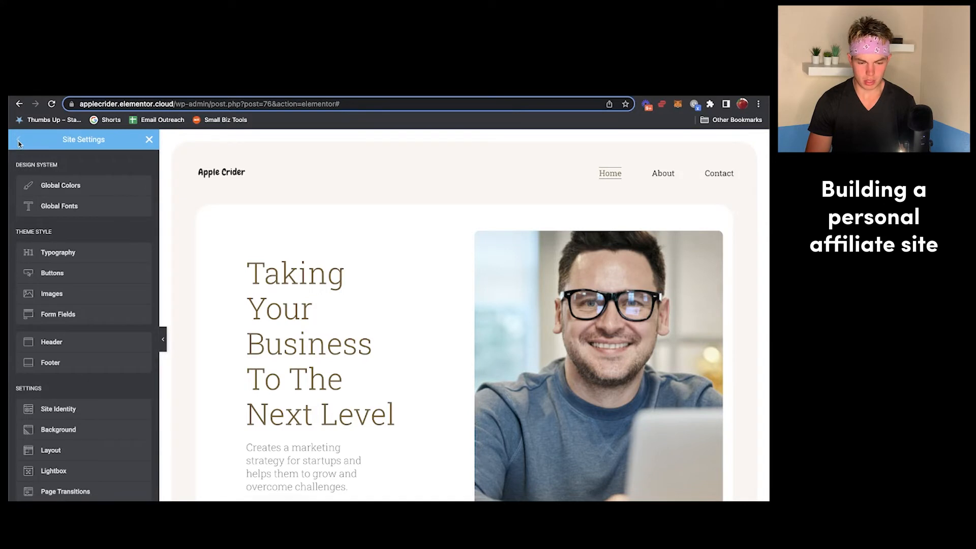
Set the Hero Main Title global font to RocknRoll One at 47 px.
{"action": "left_click", "coordinate": [71, 208]}
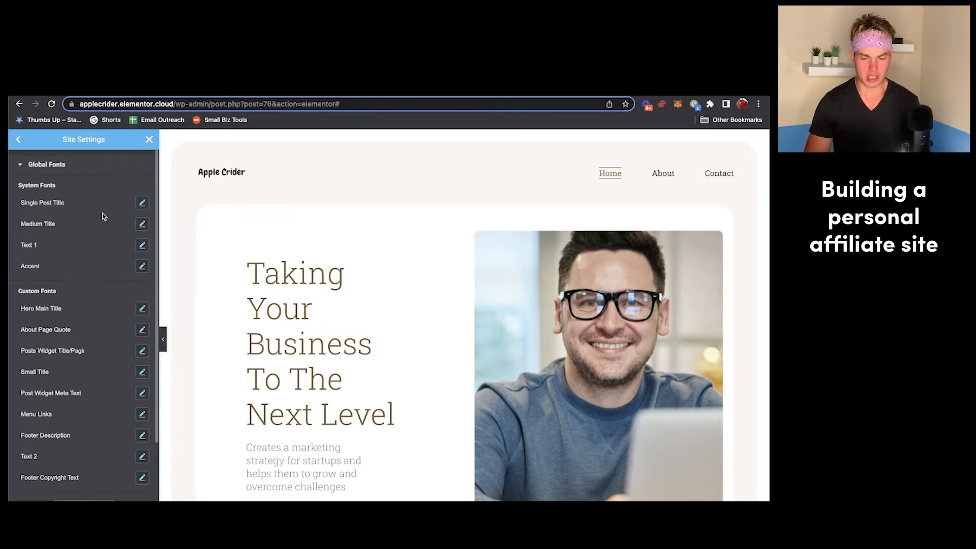
{"action": "scroll", "coordinate": [96, 262], "scroll_direction": "down", "scroll_amount": 3}
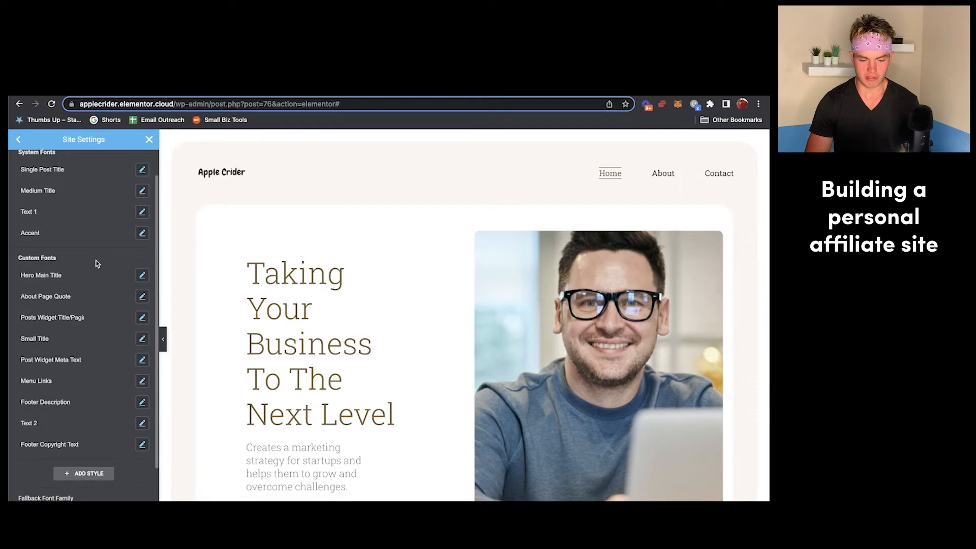
{"action": "scroll", "coordinate": [97, 263], "scroll_direction": "down", "scroll_amount": 1}
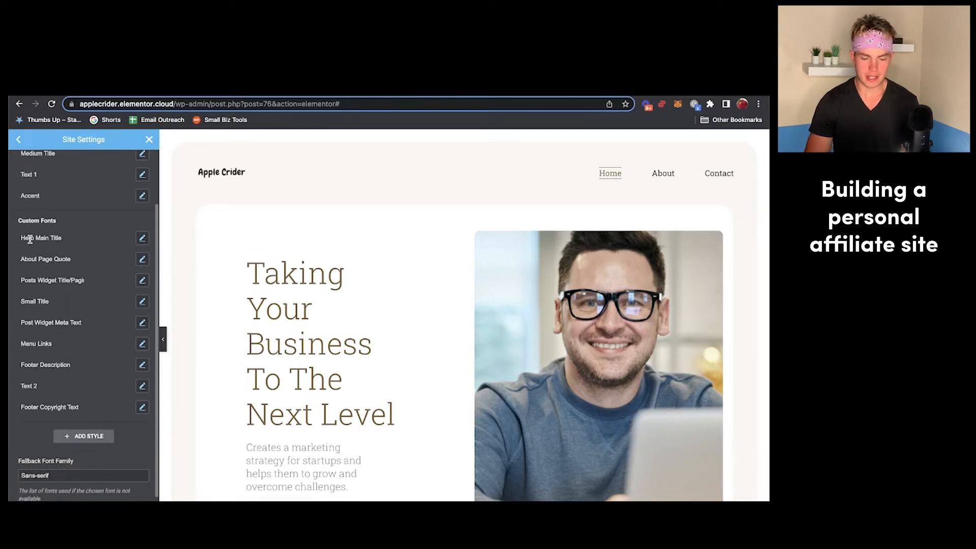
{"action": "left_click", "coordinate": [143, 239]}
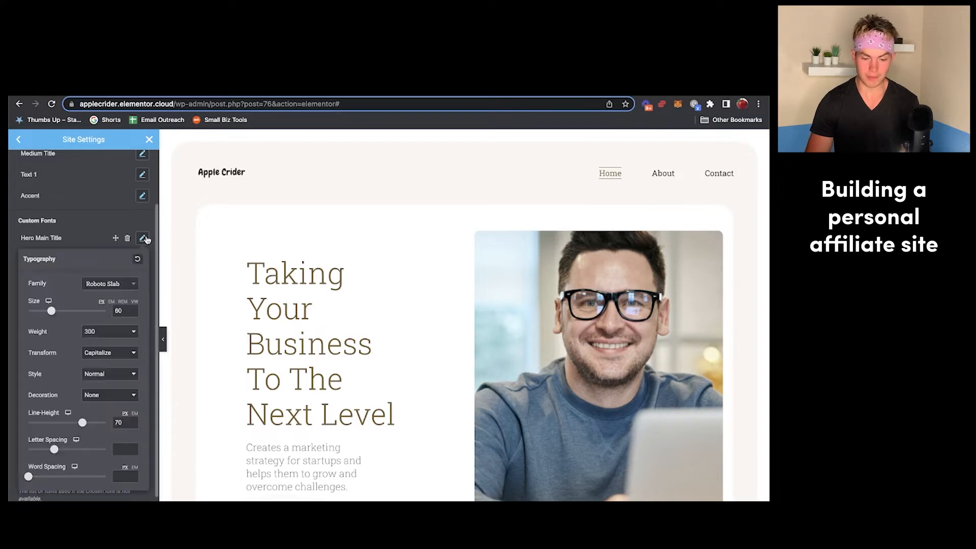
{"action": "left_click", "coordinate": [109, 286]}
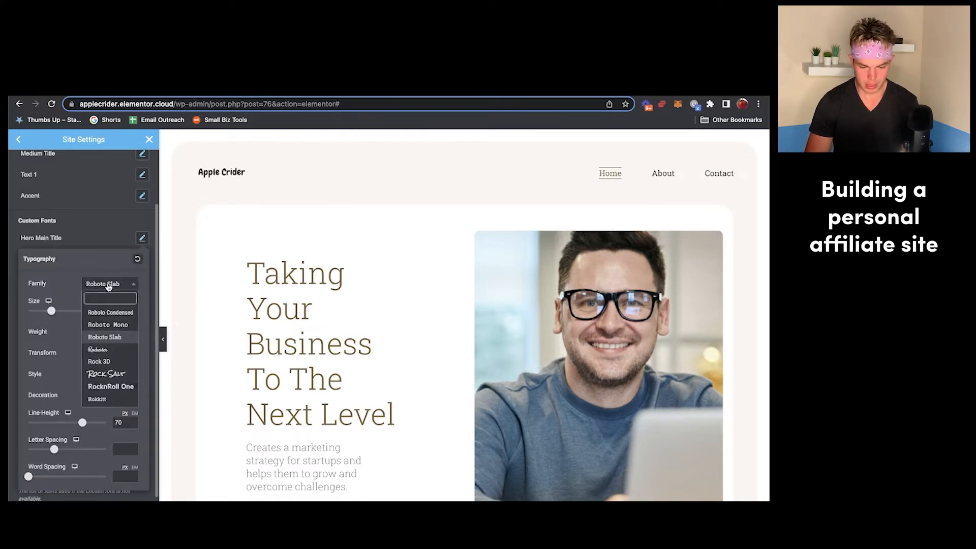
{"action": "left_click", "coordinate": [116, 387]}
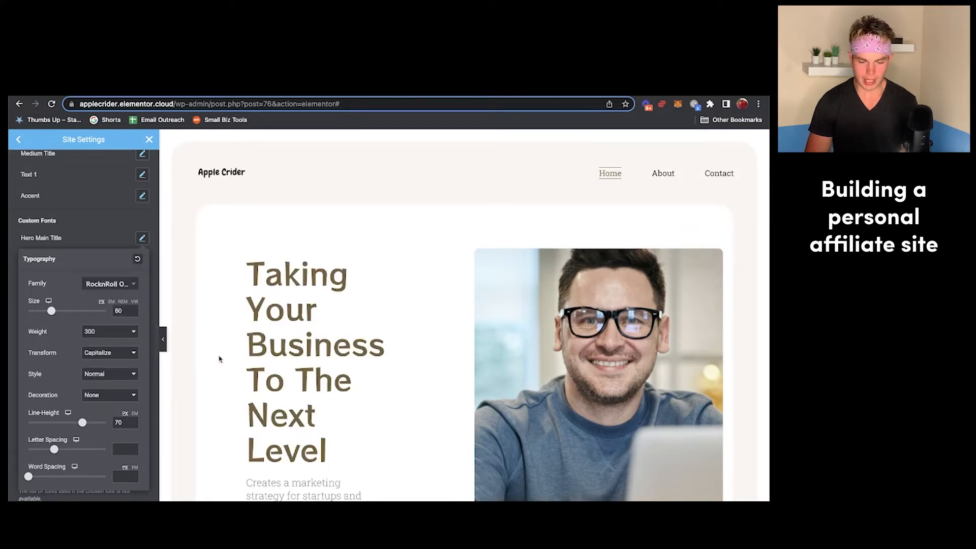
{"action": "left_click_drag", "start_coordinate": [51, 312], "coordinate": [49, 316]}
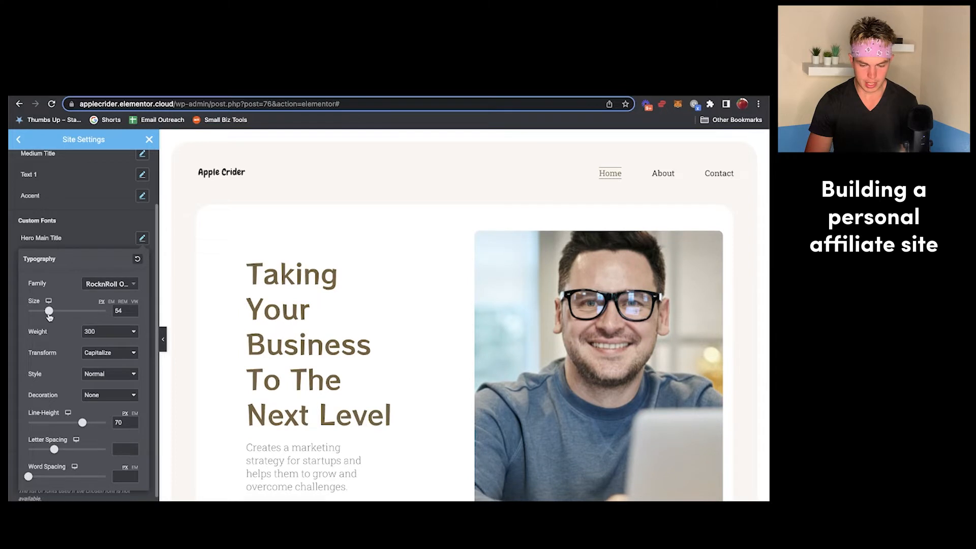
{"action": "left_click_drag", "start_coordinate": [49, 316], "coordinate": [46, 316]}
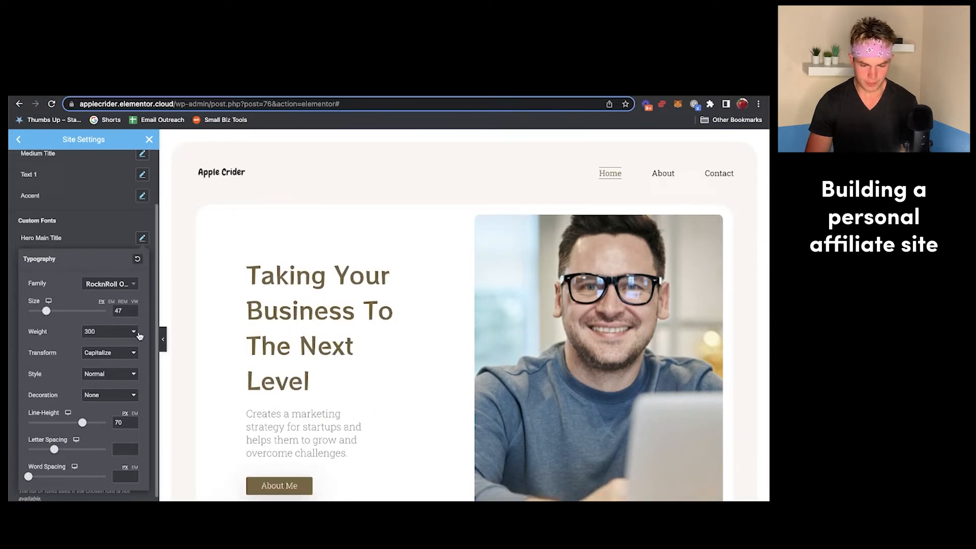
{"action": "left_click", "coordinate": [110, 235]}
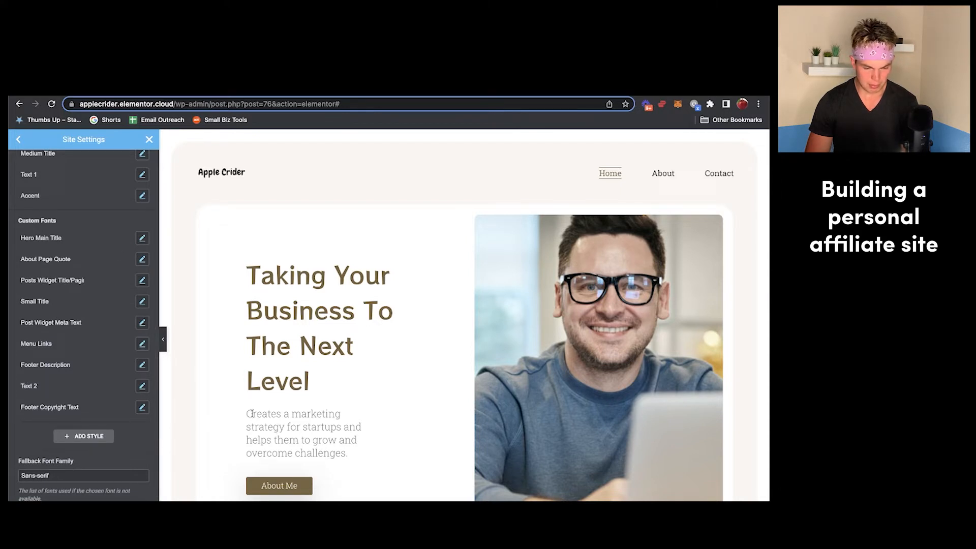
Check the other custom font styles, including Small Title, without changing them.
{"action": "left_click", "coordinate": [143, 302]}
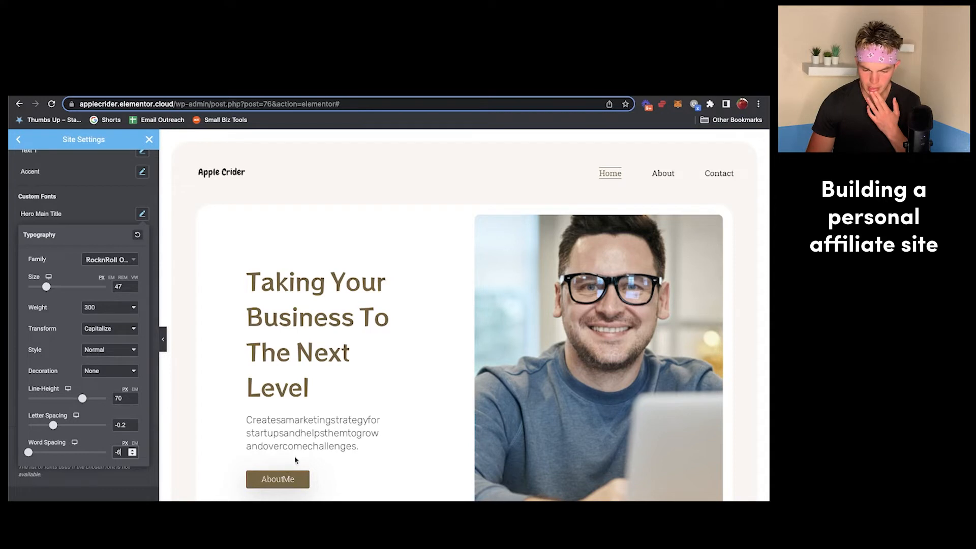
{"action": "left_click", "coordinate": [289, 437]}
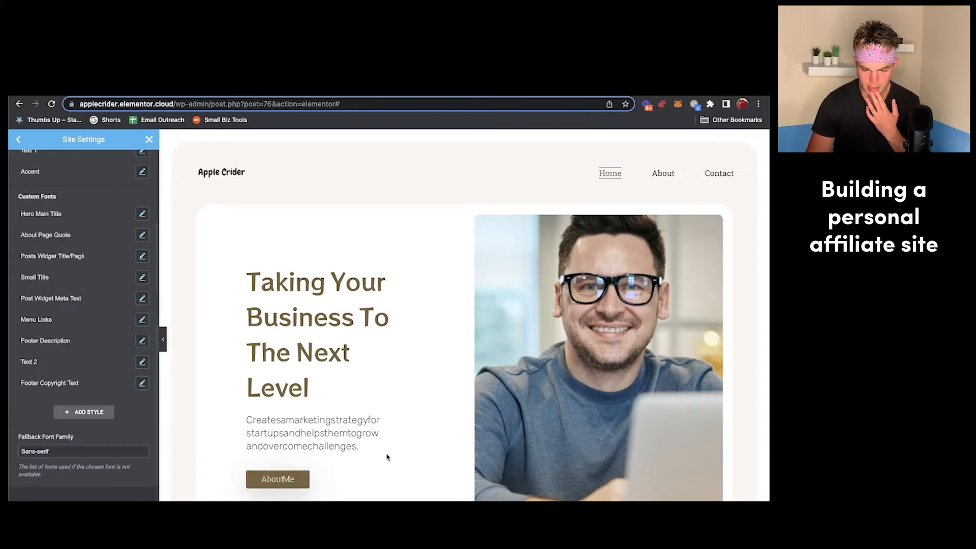
{"action": "left_click", "coordinate": [142, 277]}
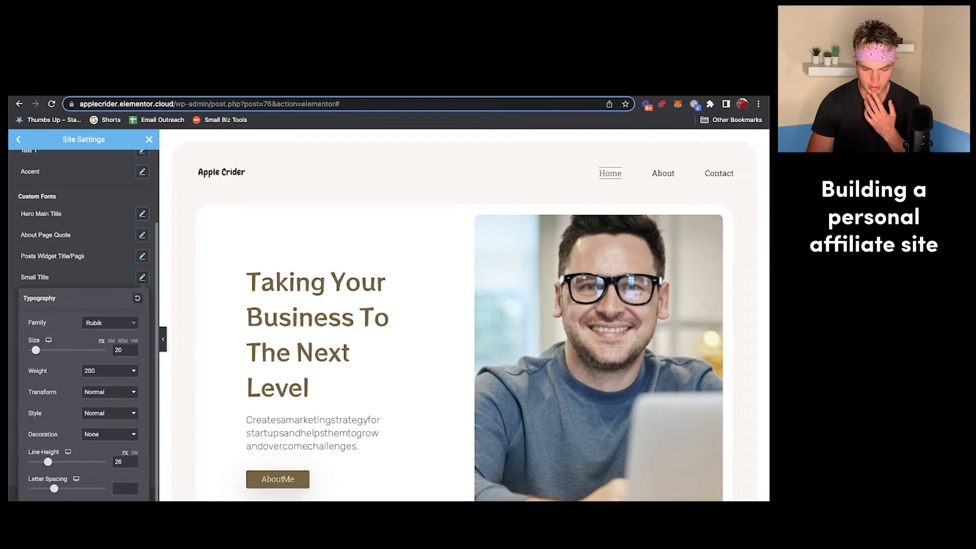
{"action": "left_click", "coordinate": [107, 283]}
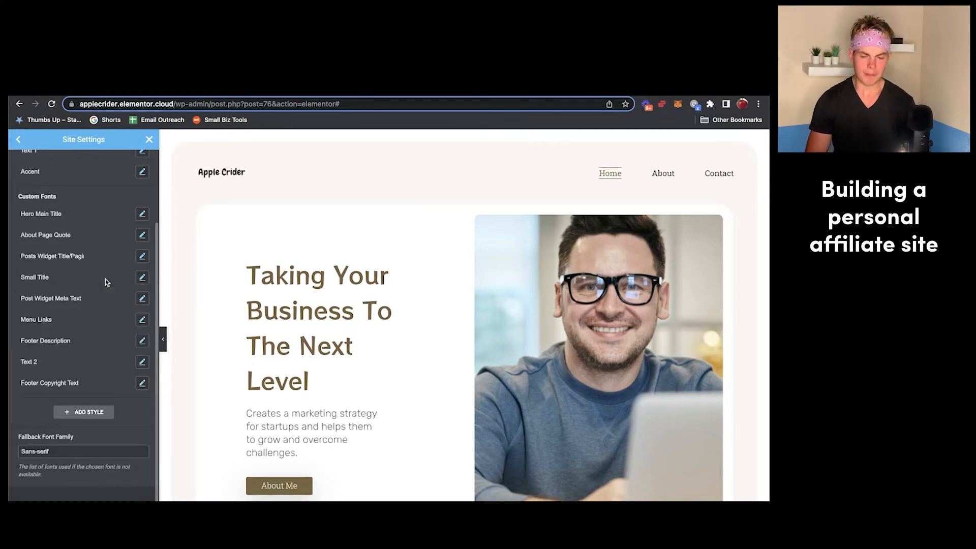
Leave Global Fonts and close Site Settings to get back to the homepage editor.
{"action": "scroll", "coordinate": [267, 330], "scroll_direction": "down", "scroll_amount": 1}
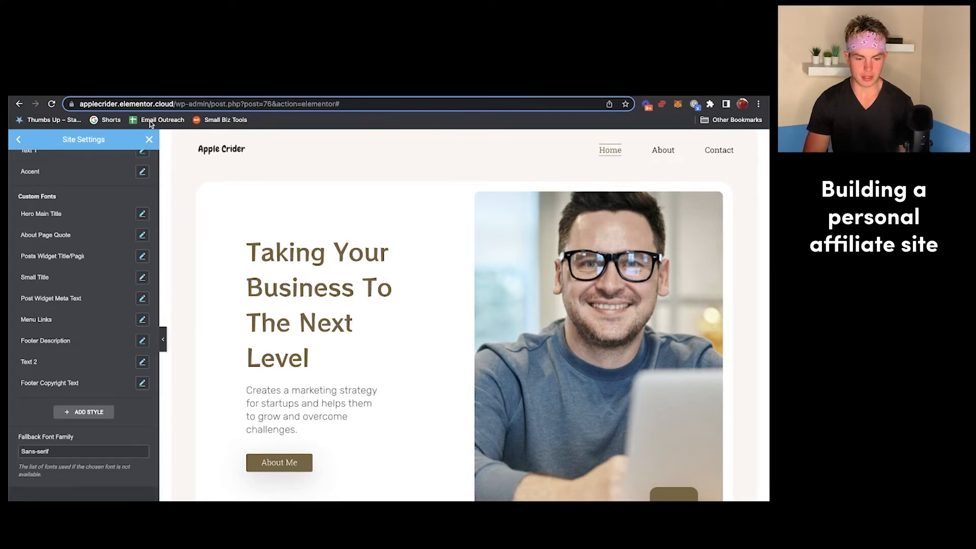
{"action": "left_click", "coordinate": [18, 139]}
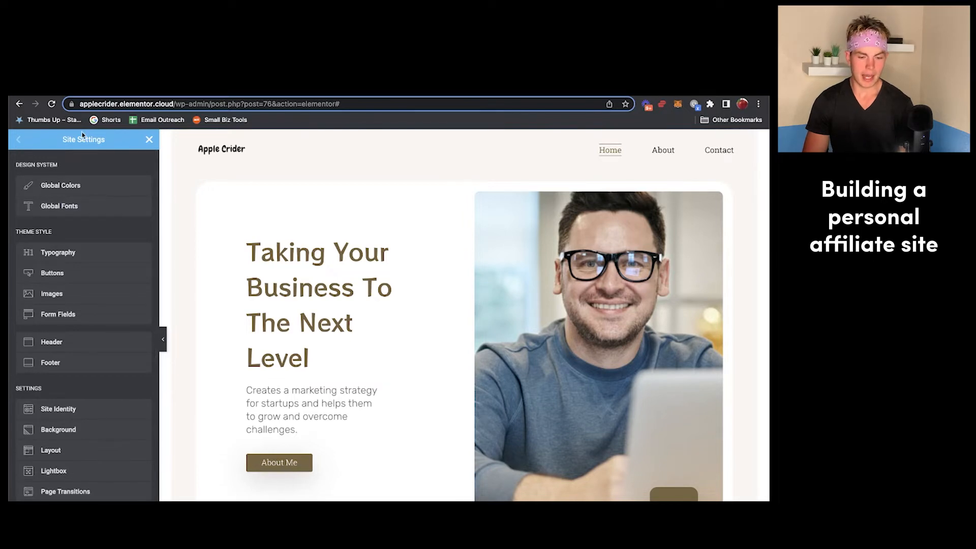
{"action": "left_click", "coordinate": [149, 141]}
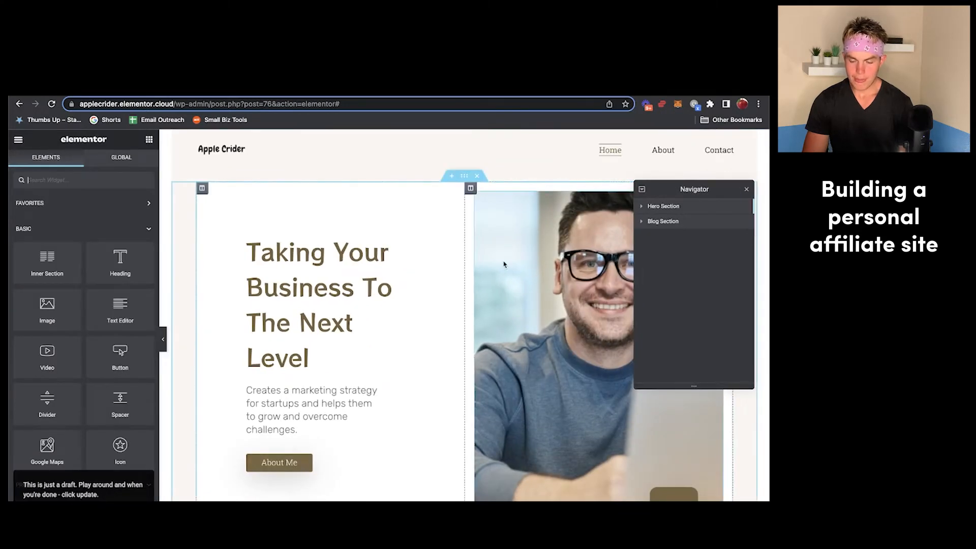
Select the hero photo and go to Upload files in the media library to replace it.
{"action": "left_click", "coordinate": [529, 267]}
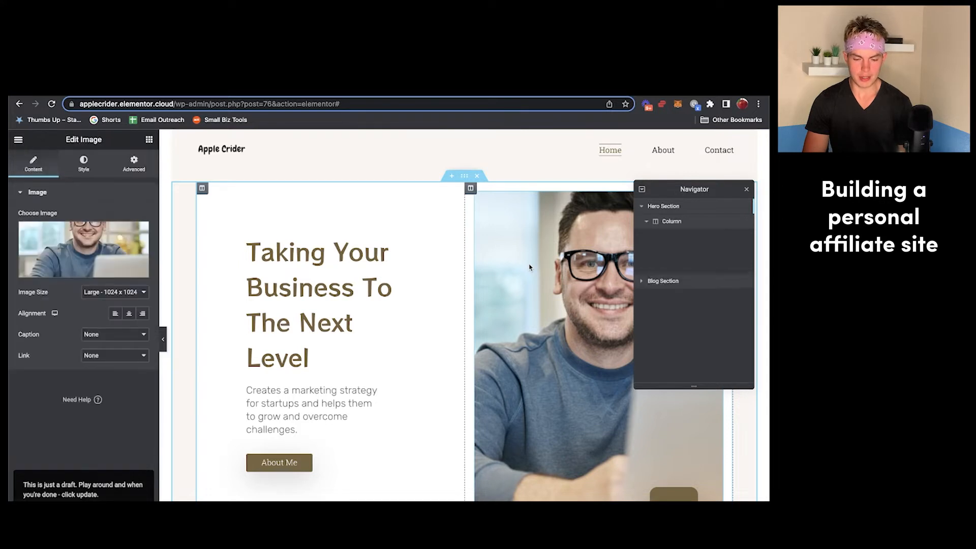
{"action": "left_click", "coordinate": [69, 272]}
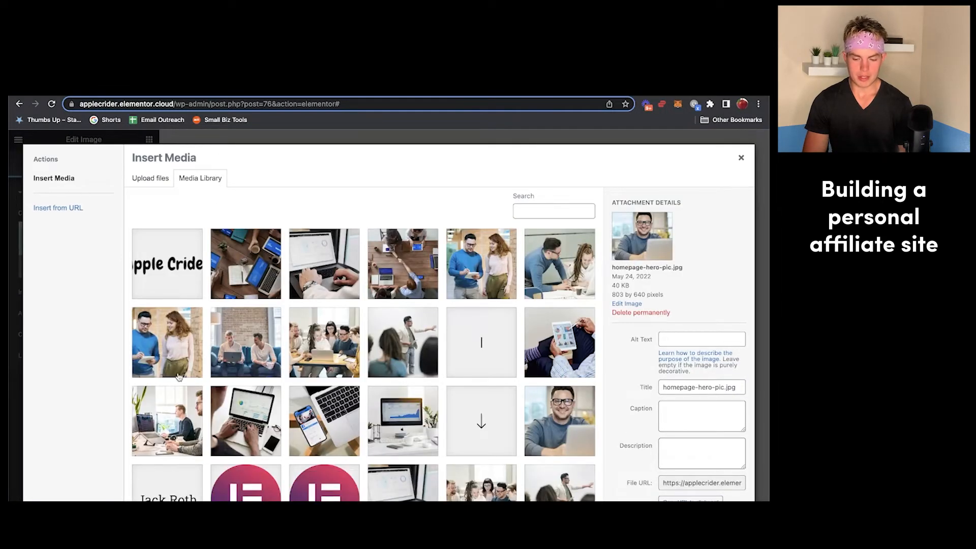
{"action": "scroll", "coordinate": [299, 440], "scroll_direction": "down", "scroll_amount": 3}
{"action": "scroll", "coordinate": [335, 388], "scroll_direction": "up", "scroll_amount": 3}
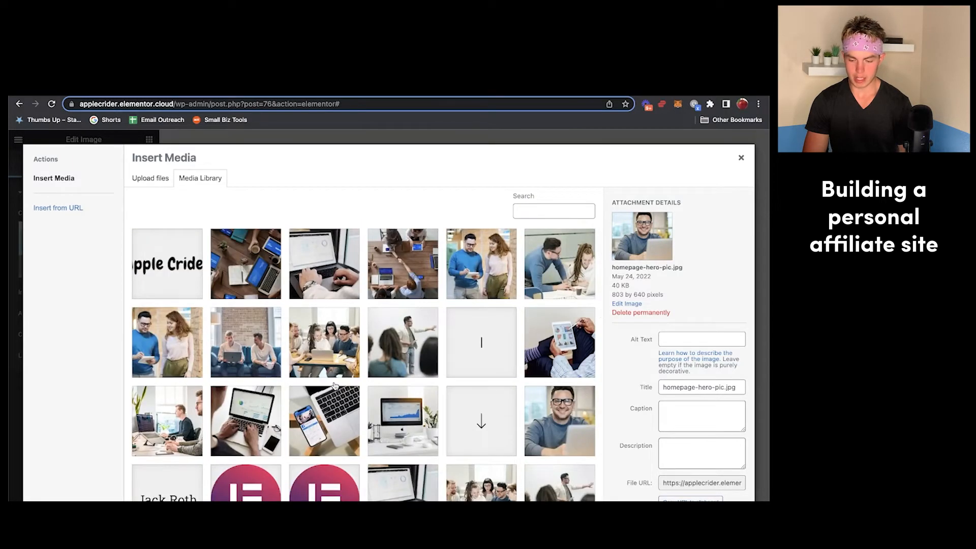
{"action": "left_click", "coordinate": [150, 178]}
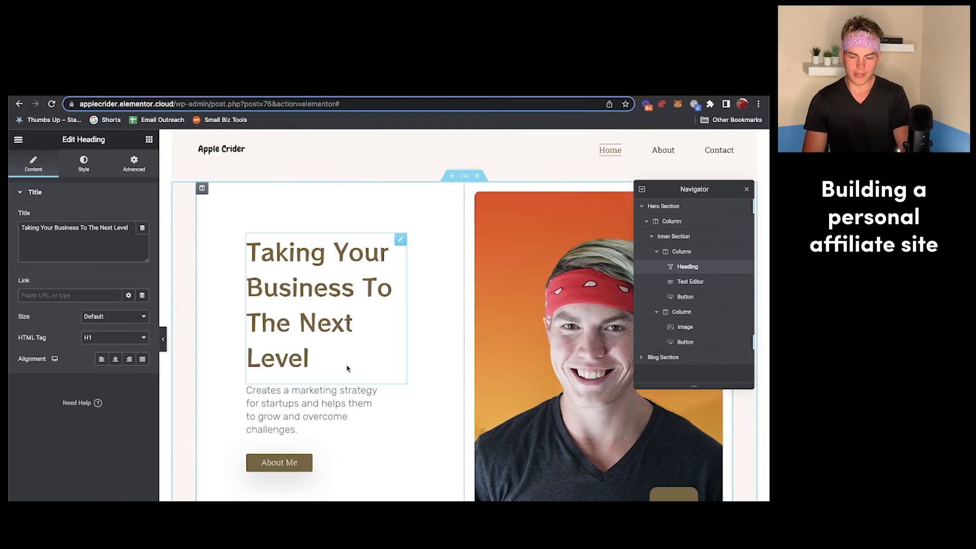
Retype the hero heading as 'The Tools That Your Business Needs' and open Site Settings.
{"action": "double_click", "coordinate": [300, 287]}
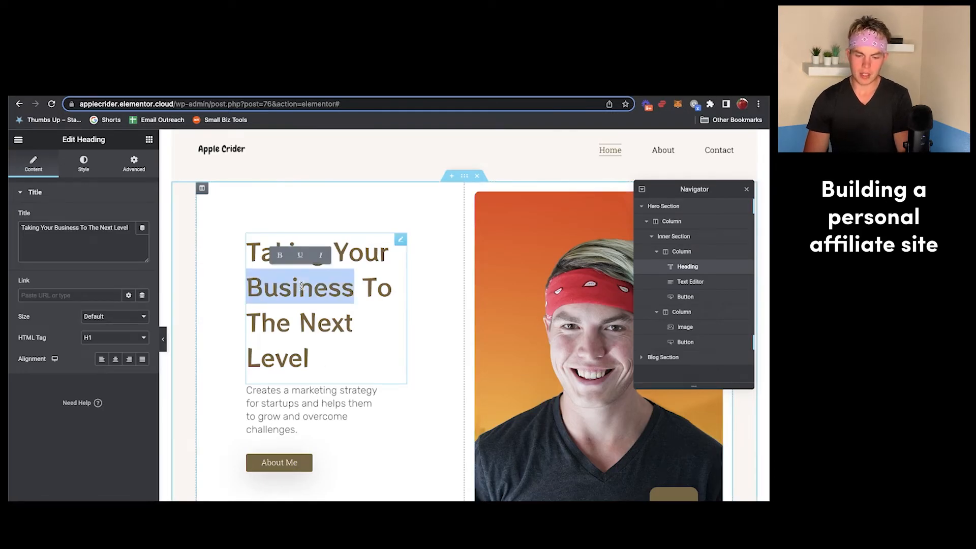
{"action": "left_click_drag", "start_coordinate": [250, 253], "coordinate": [310, 358]}
{"action": "type", "text": "The Tool"}
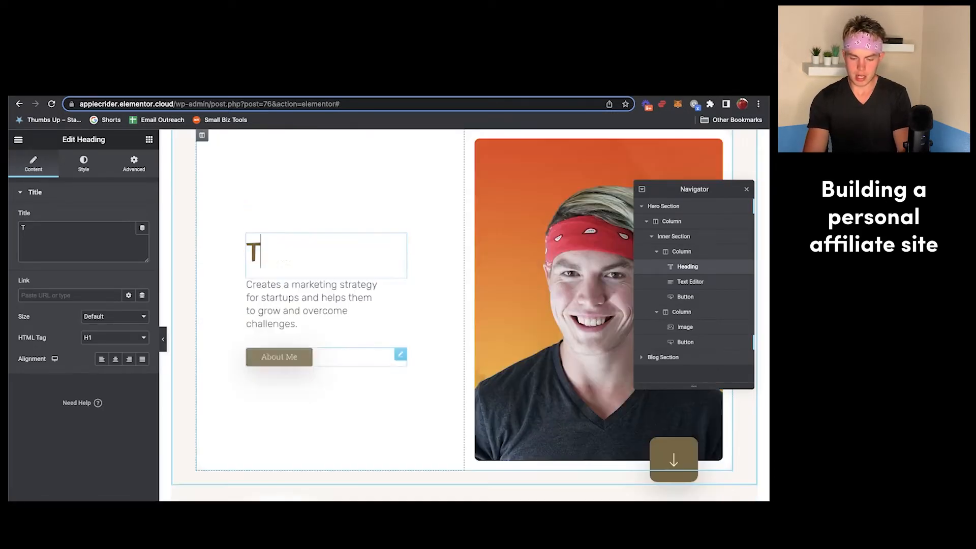
{"action": "type", "text": "s That Your Business Needs"}
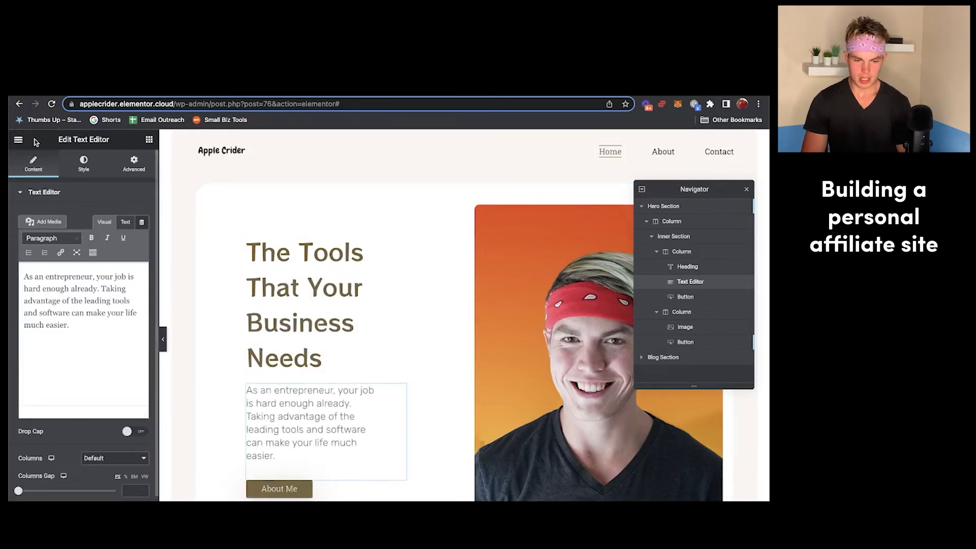
{"action": "left_click", "coordinate": [18, 139]}
{"action": "left_click", "coordinate": [70, 334]}
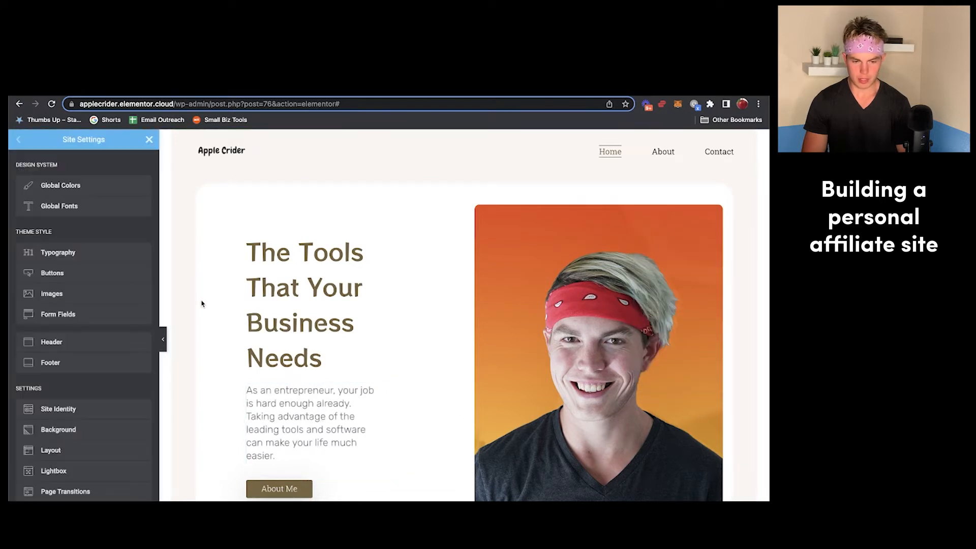
Review the Small Title global font style, then close Site Settings to return to the page.
{"action": "left_click", "coordinate": [83, 208]}
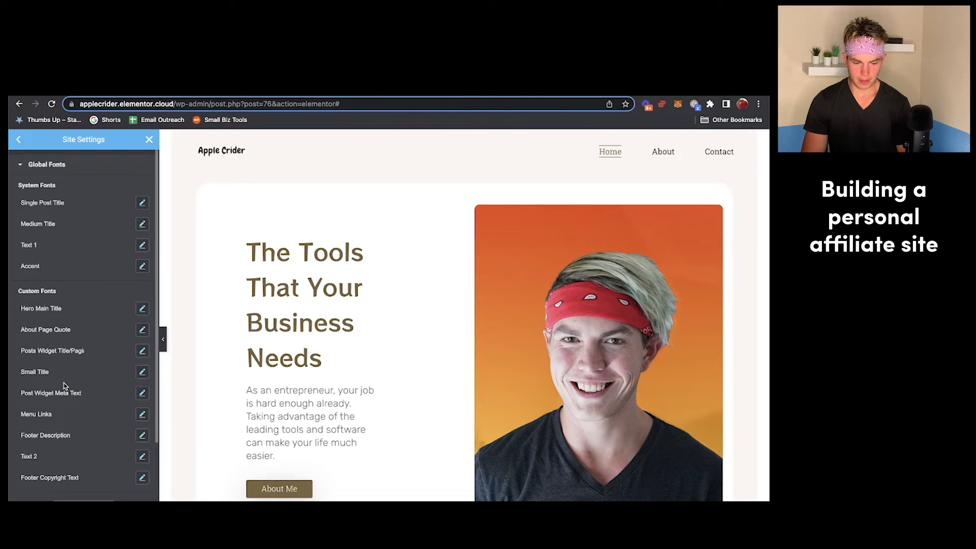
{"action": "left_click", "coordinate": [143, 371]}
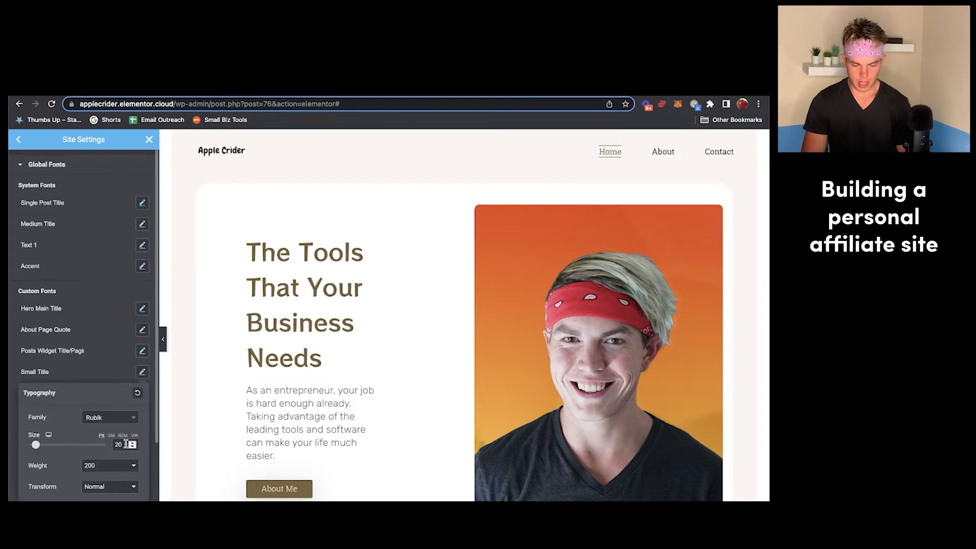
{"action": "scroll", "coordinate": [118, 445], "scroll_direction": "down", "scroll_amount": 4}
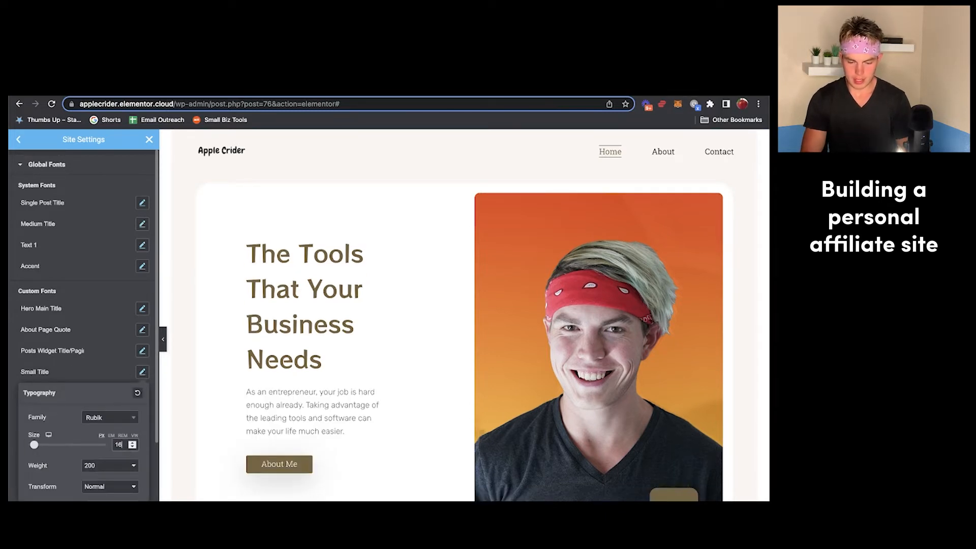
{"action": "scroll", "coordinate": [118, 445], "scroll_direction": "up", "scroll_amount": 2}
{"action": "left_click", "coordinate": [99, 373]}
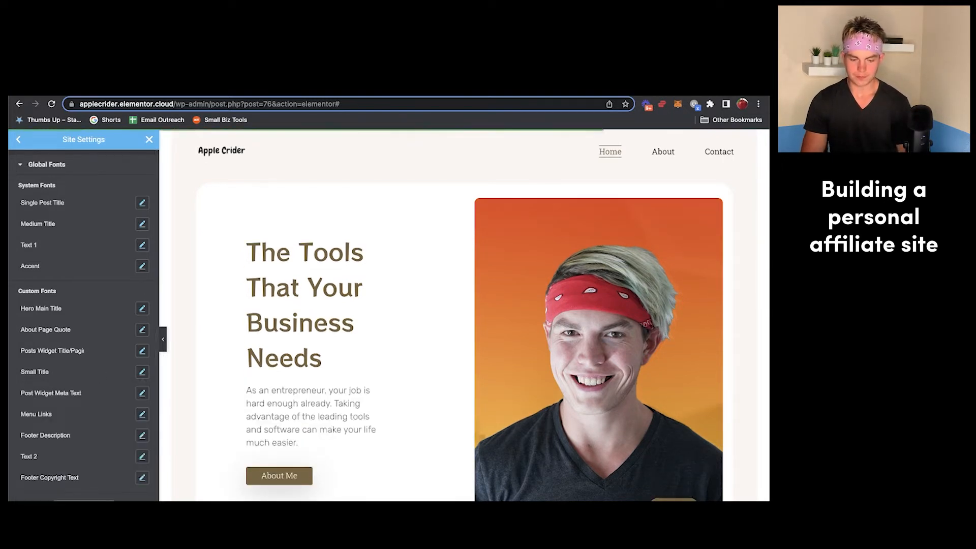
{"action": "scroll", "coordinate": [366, 344], "scroll_direction": "down", "scroll_amount": 2}
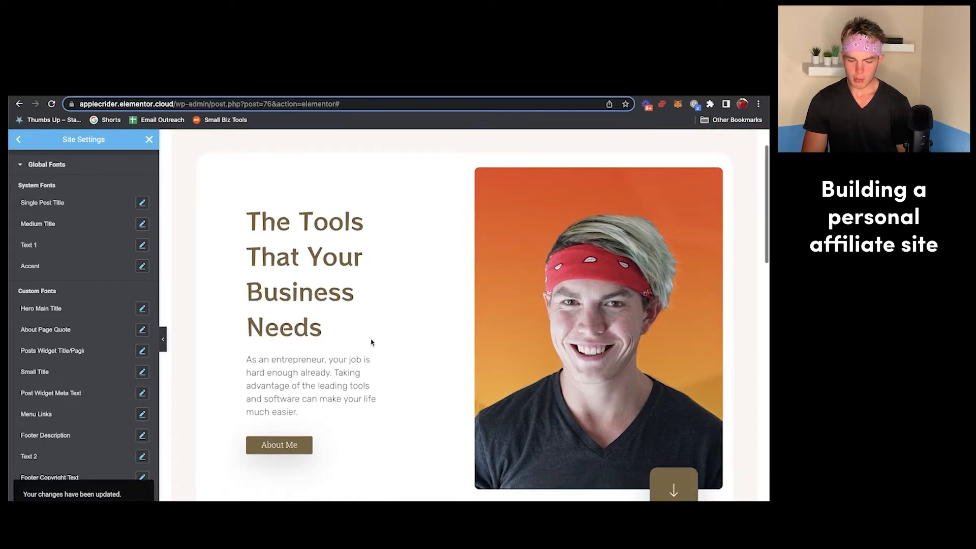
{"action": "scroll", "coordinate": [371, 342], "scroll_direction": "down", "scroll_amount": 3}
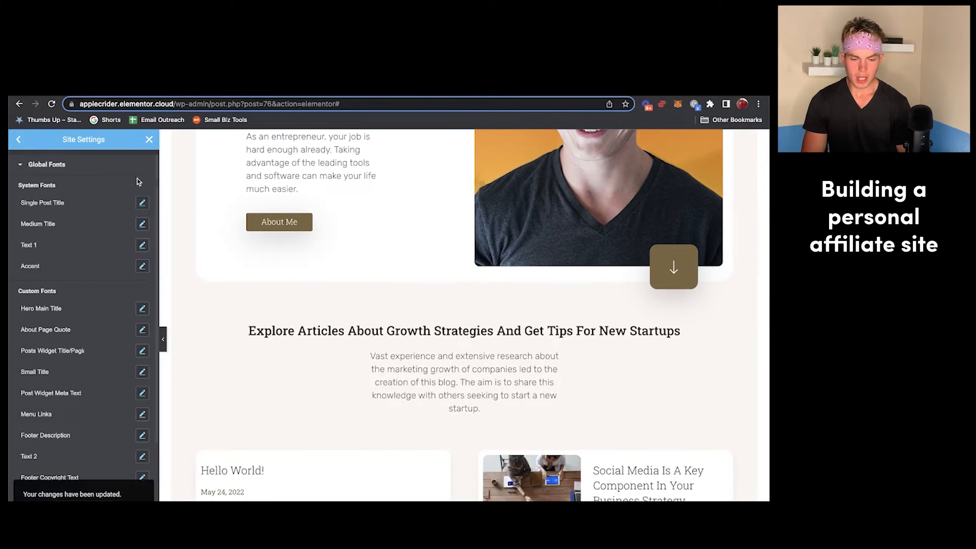
{"action": "scroll", "coordinate": [464, 456], "scroll_direction": "down", "scroll_amount": 1}
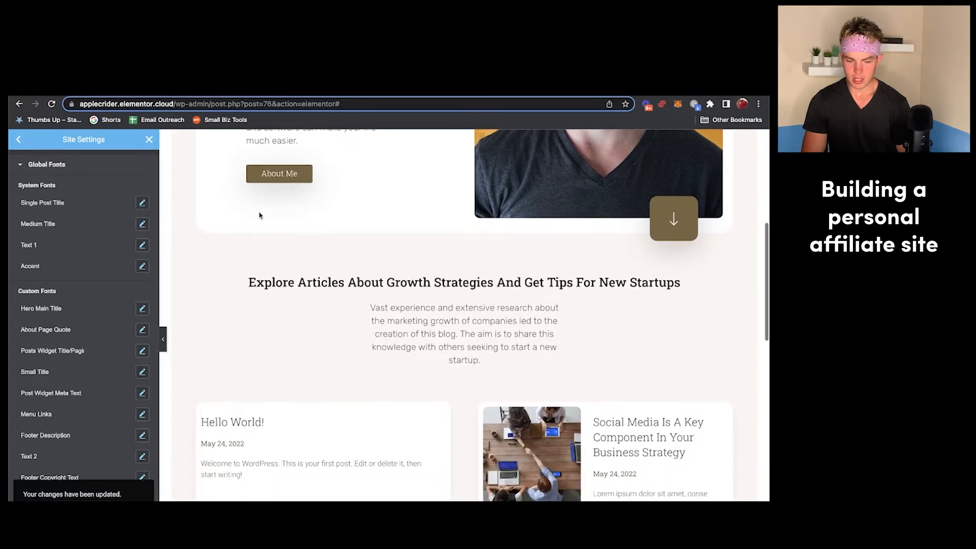
{"action": "left_click", "coordinate": [148, 140]}
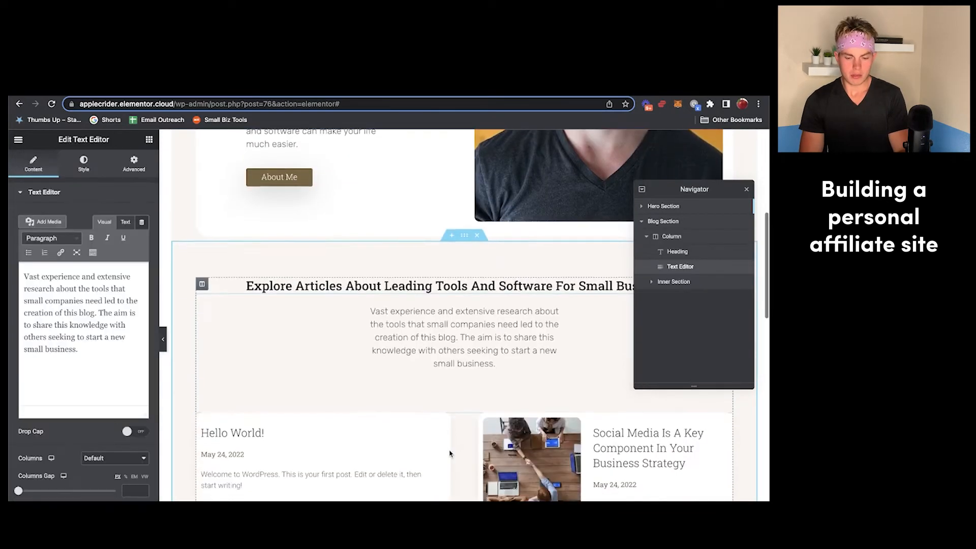
Scroll through the Blog Section and select the inner section holding the post cards.
{"action": "scroll", "coordinate": [409, 354], "scroll_direction": "down", "scroll_amount": 2}
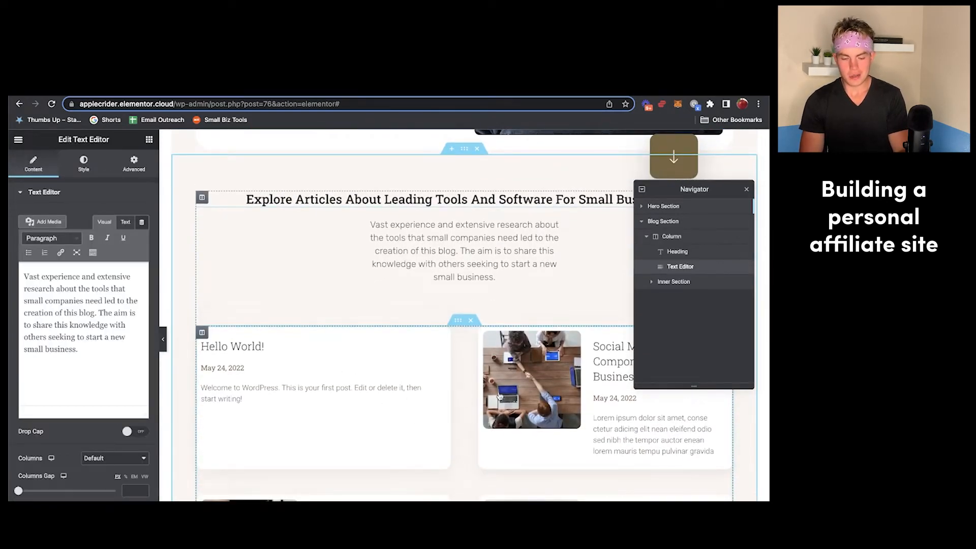
{"action": "scroll", "coordinate": [401, 387], "scroll_direction": "down", "scroll_amount": 1}
{"action": "scroll", "coordinate": [493, 373], "scroll_direction": "down", "scroll_amount": 3}
{"action": "scroll", "coordinate": [492, 372], "scroll_direction": "down", "scroll_amount": 3}
{"action": "scroll", "coordinate": [492, 373], "scroll_direction": "up", "scroll_amount": 5}
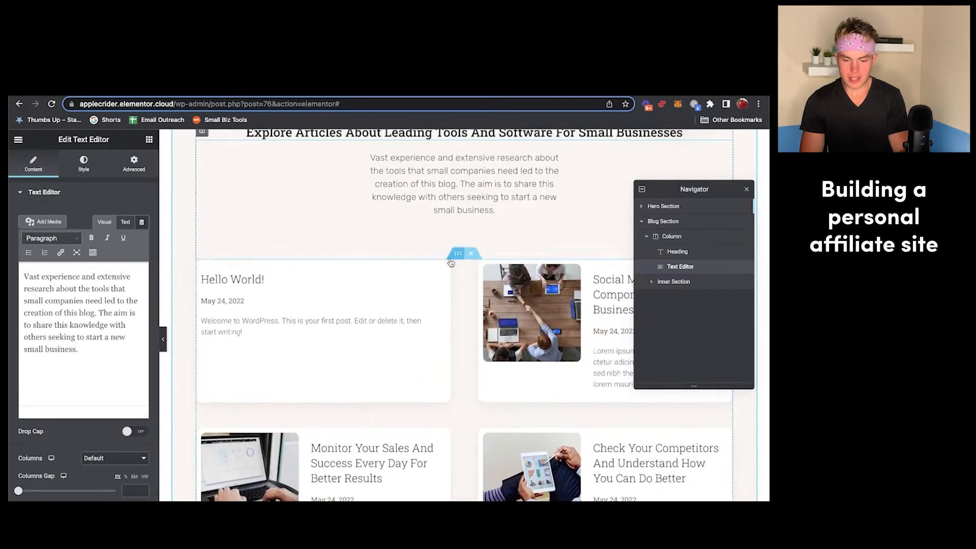
{"action": "scroll", "coordinate": [362, 267], "scroll_direction": "up", "scroll_amount": 3}
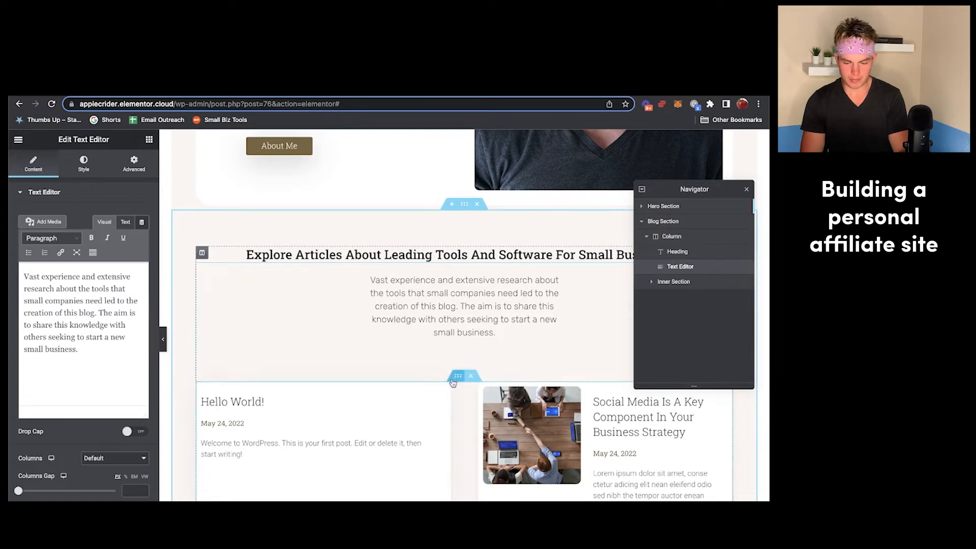
{"action": "left_click", "coordinate": [456, 379]}
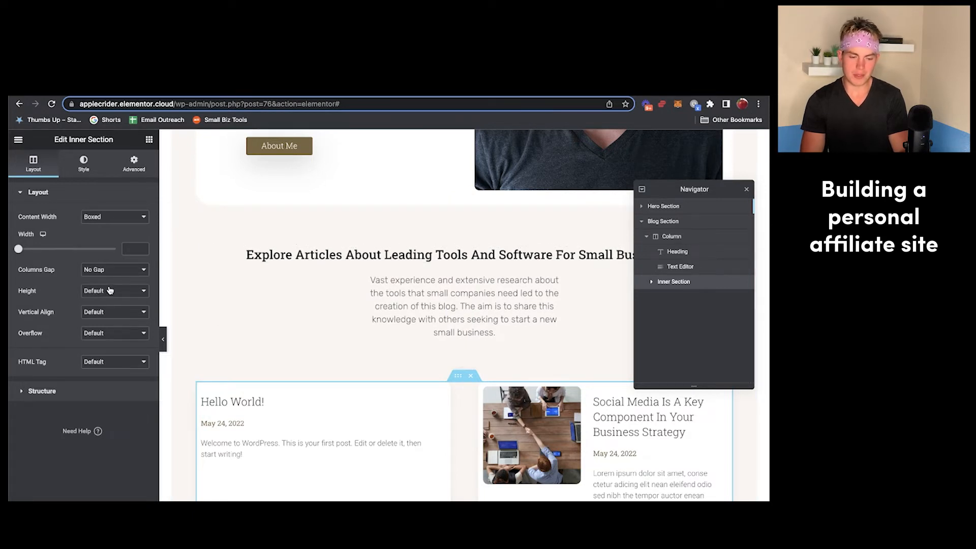
{"action": "left_click", "coordinate": [88, 162]}
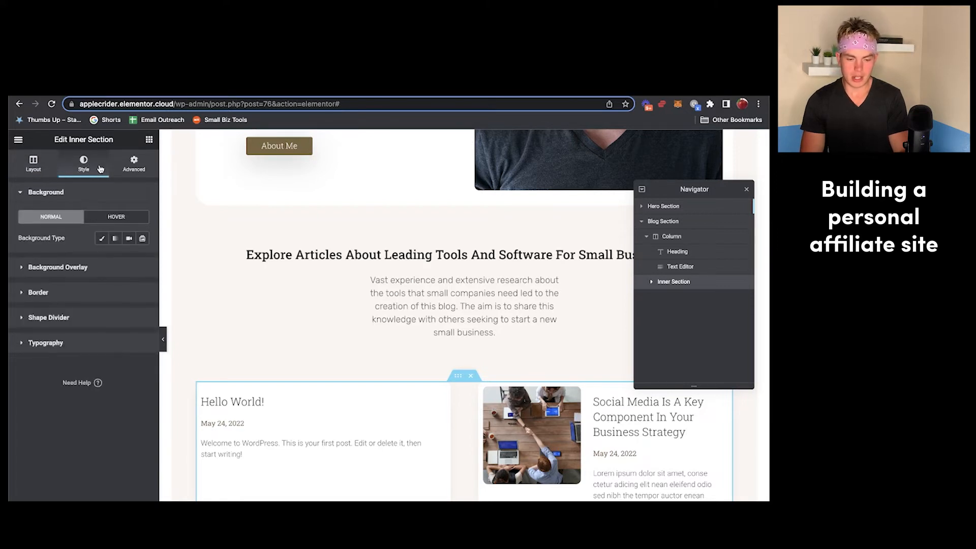
{"action": "left_click", "coordinate": [134, 164]}
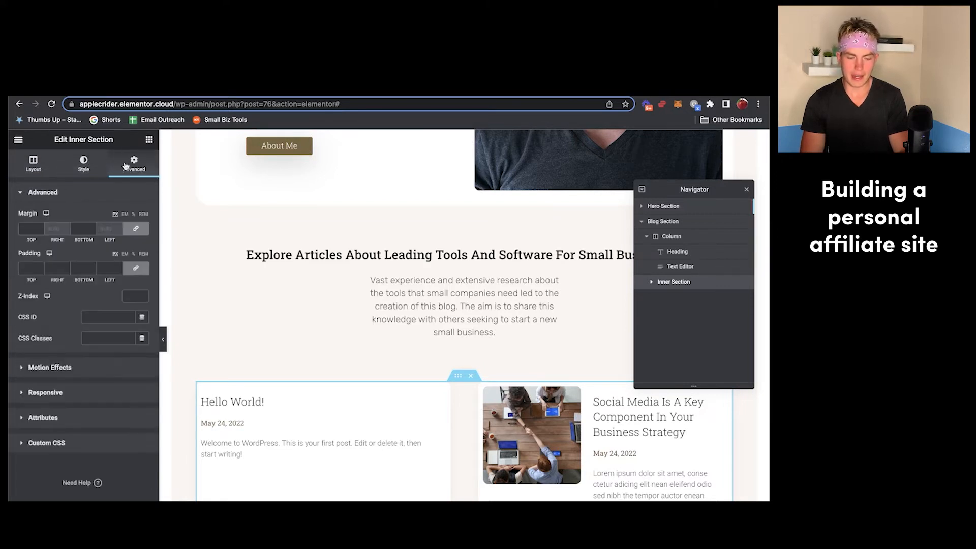
{"action": "left_click", "coordinate": [31, 269]}
{"action": "type", "text": "100"}
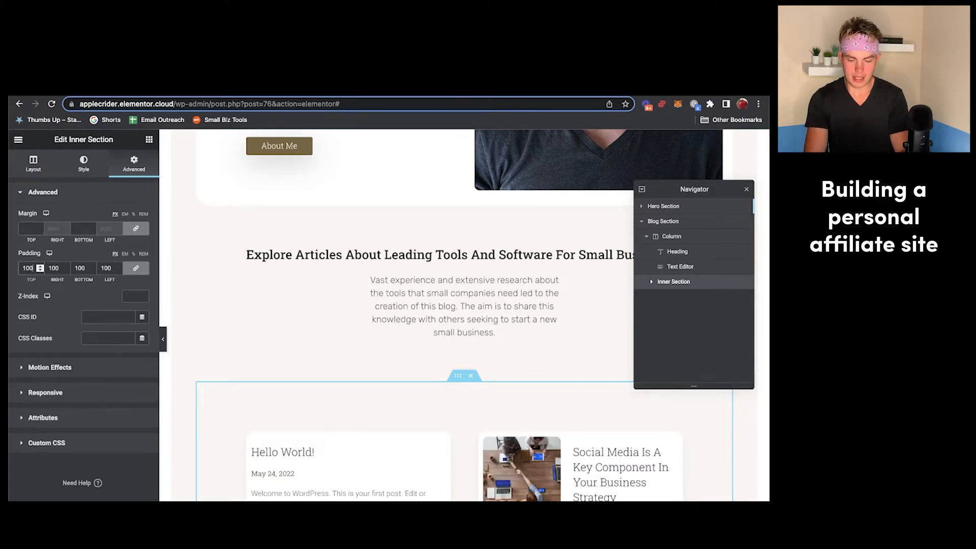
{"action": "key", "text": "BackSpace"}
{"action": "key", "text": "BackSpace"}
{"action": "key", "text": "BackSpace"}
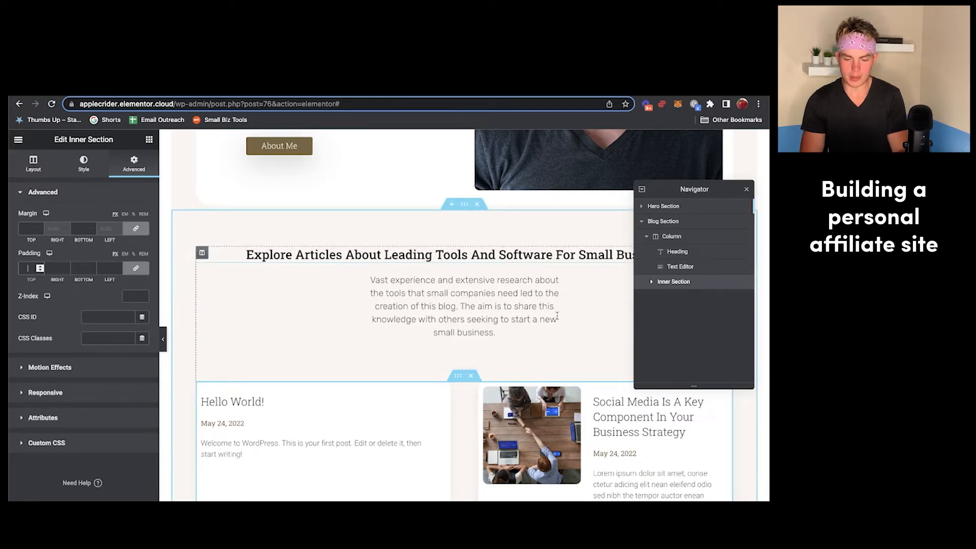
Drag a two-column Inner Section into the Blog Section just above the post cards.
{"action": "right_click", "coordinate": [676, 287]}
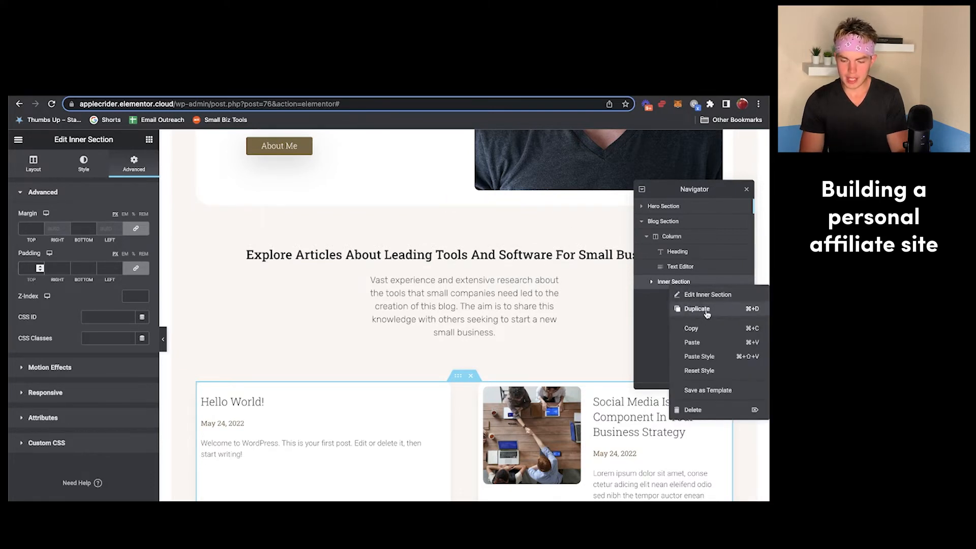
{"action": "left_click", "coordinate": [253, 280]}
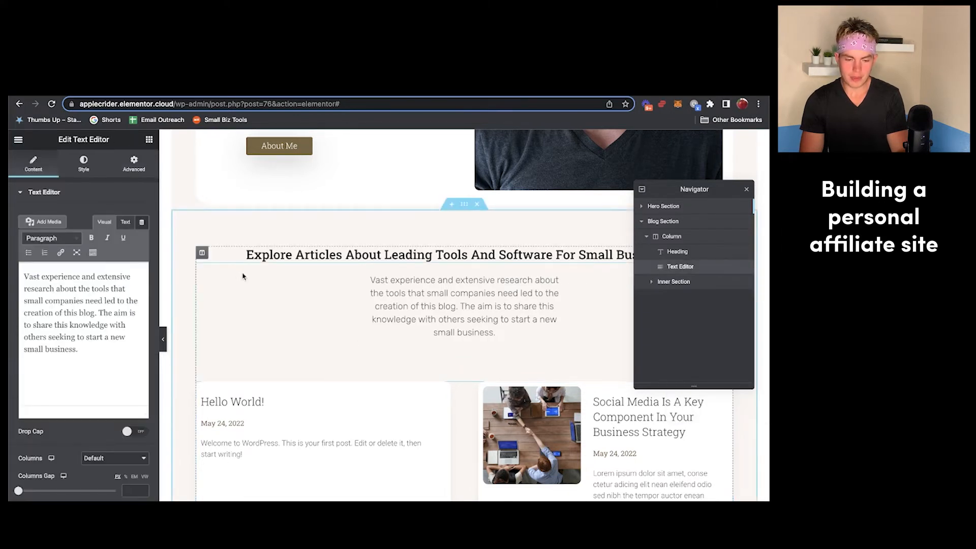
{"action": "left_click", "coordinate": [149, 139]}
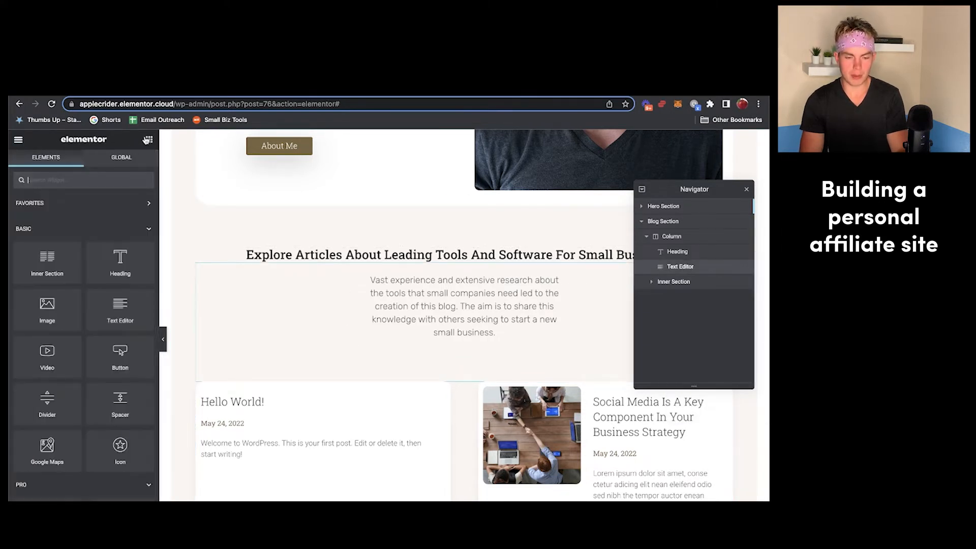
{"action": "scroll", "coordinate": [78, 293], "scroll_direction": "down", "scroll_amount": 2}
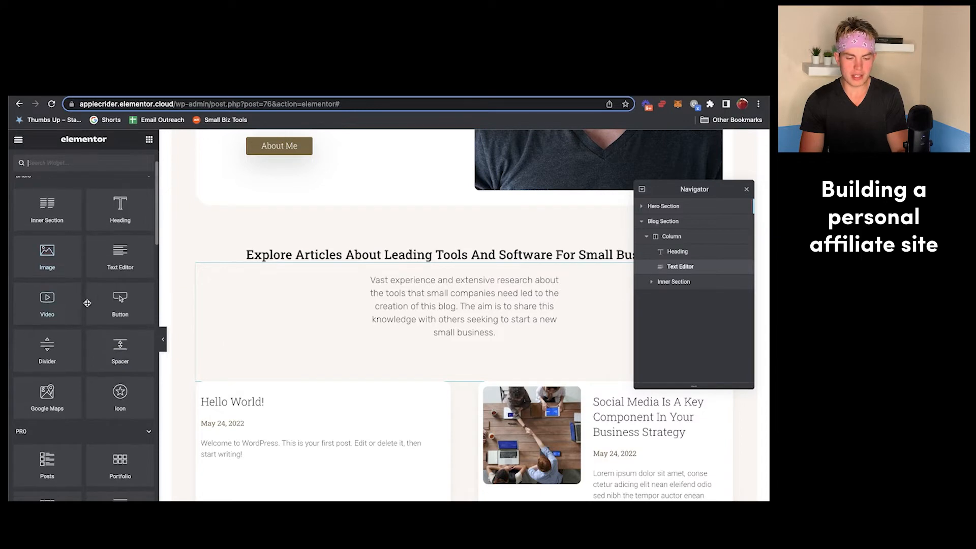
{"action": "scroll", "coordinate": [79, 366], "scroll_direction": "down", "scroll_amount": 3}
{"action": "scroll", "coordinate": [78, 366], "scroll_direction": "down", "scroll_amount": 4}
{"action": "scroll", "coordinate": [79, 364], "scroll_direction": "up", "scroll_amount": 5}
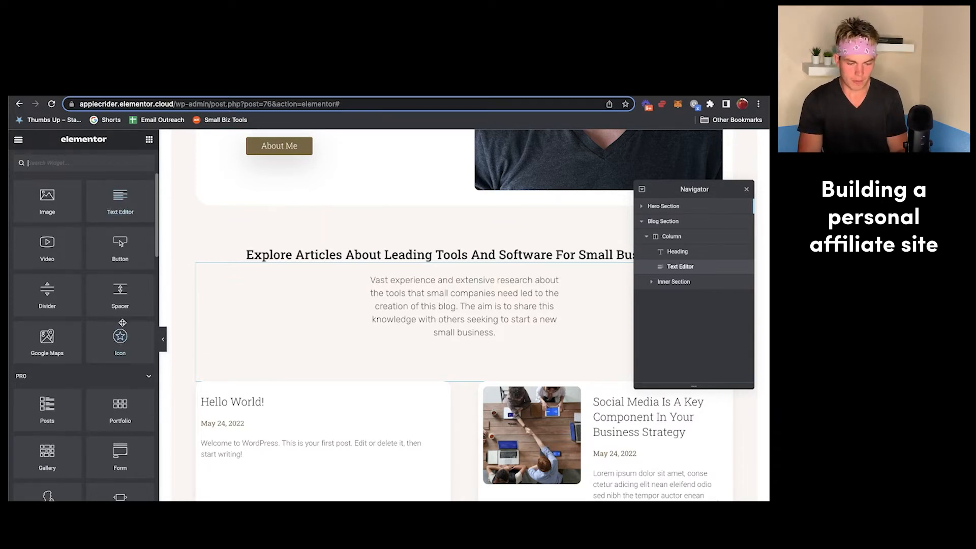
{"action": "scroll", "coordinate": [90, 248], "scroll_direction": "up", "scroll_amount": 3}
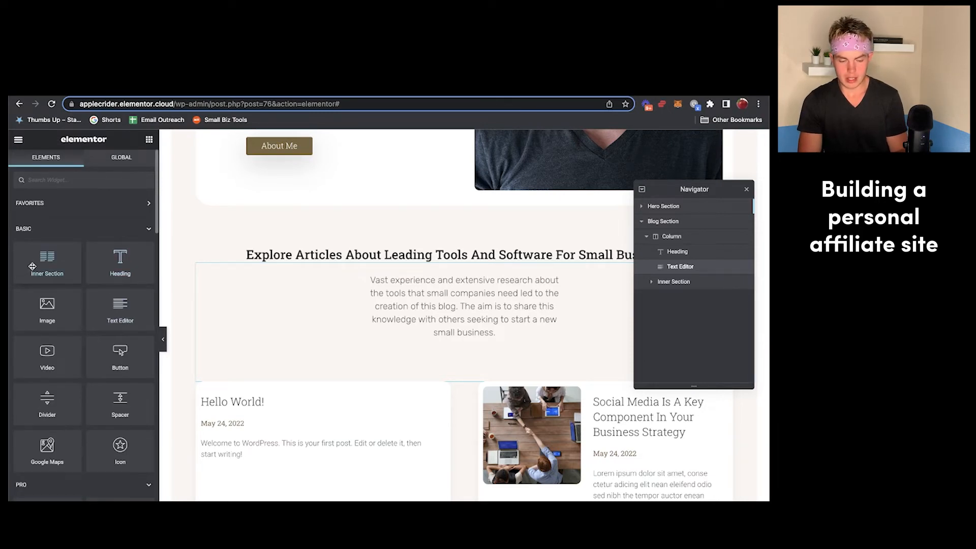
{"action": "left_click_drag", "start_coordinate": [32, 266], "coordinate": [460, 379]}
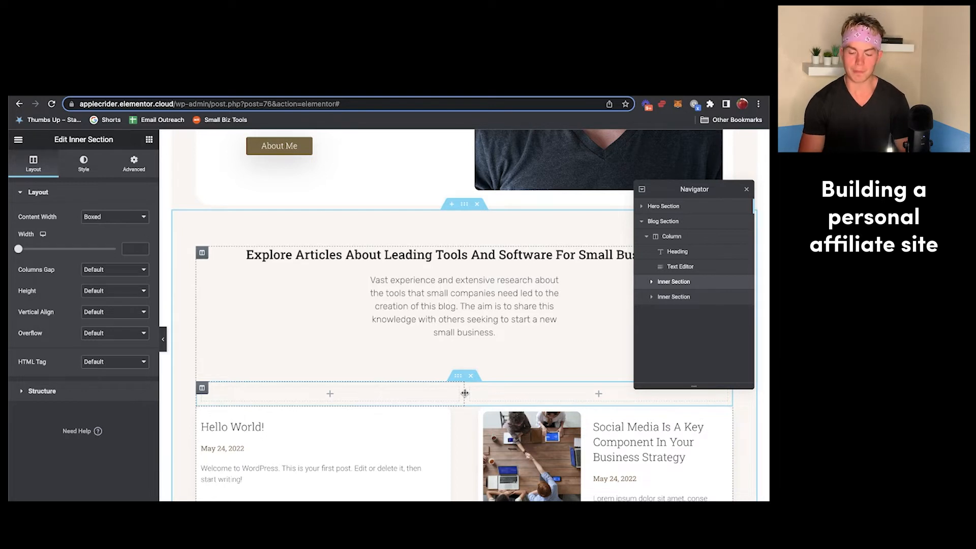
Resize the left column to about one-third (32.9%) and place an Image widget in it.
{"action": "left_click_drag", "start_coordinate": [464, 393], "coordinate": [343, 401]}
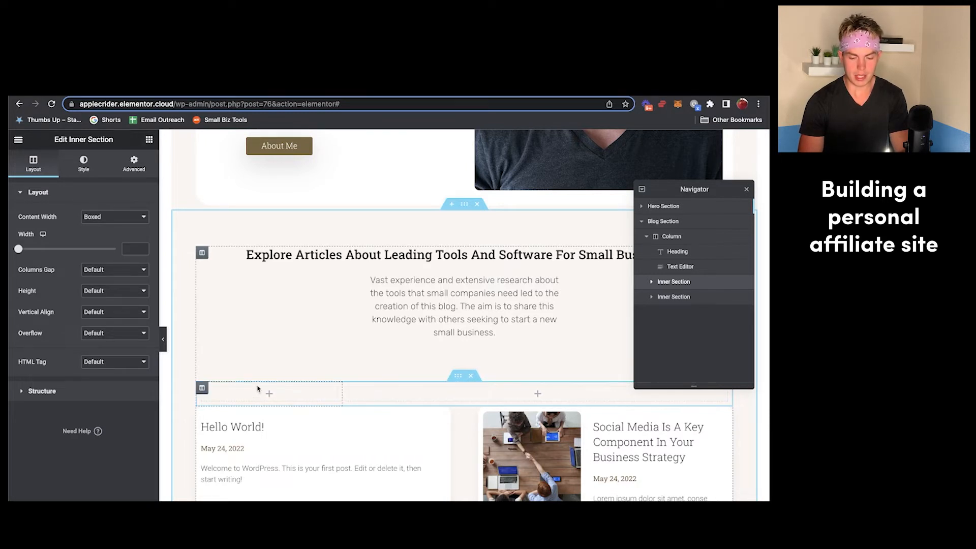
{"action": "left_click", "coordinate": [270, 396]}
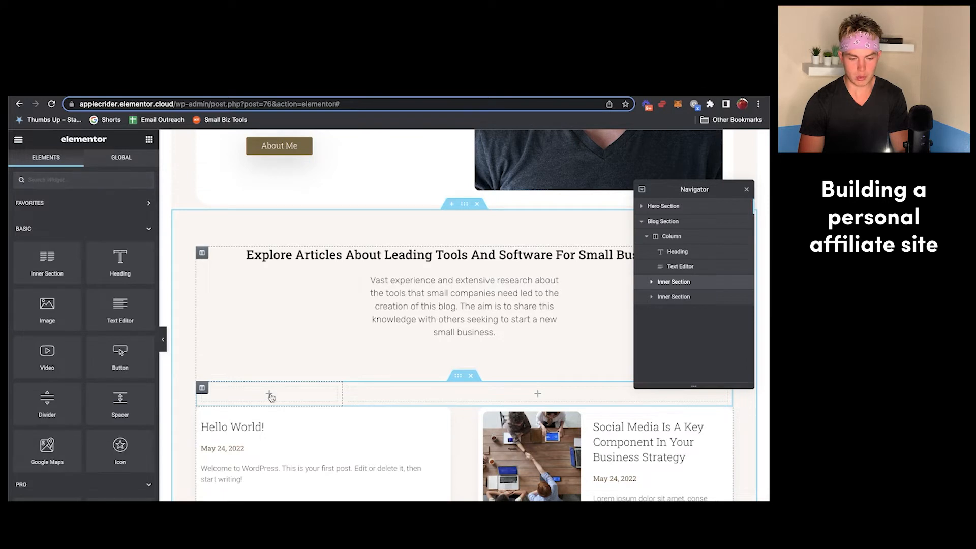
{"action": "left_click_drag", "start_coordinate": [47, 308], "coordinate": [264, 391]}
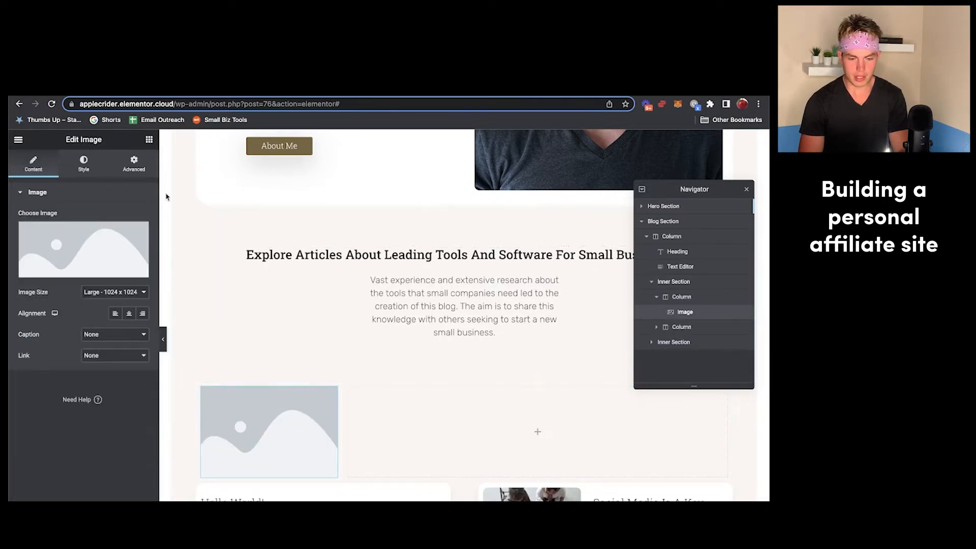
Add a Heading to the right column and a Text Editor paragraph, undoing its misplaced move.
{"action": "left_click", "coordinate": [149, 139]}
{"action": "left_click_drag", "start_coordinate": [124, 265], "coordinate": [480, 428]}
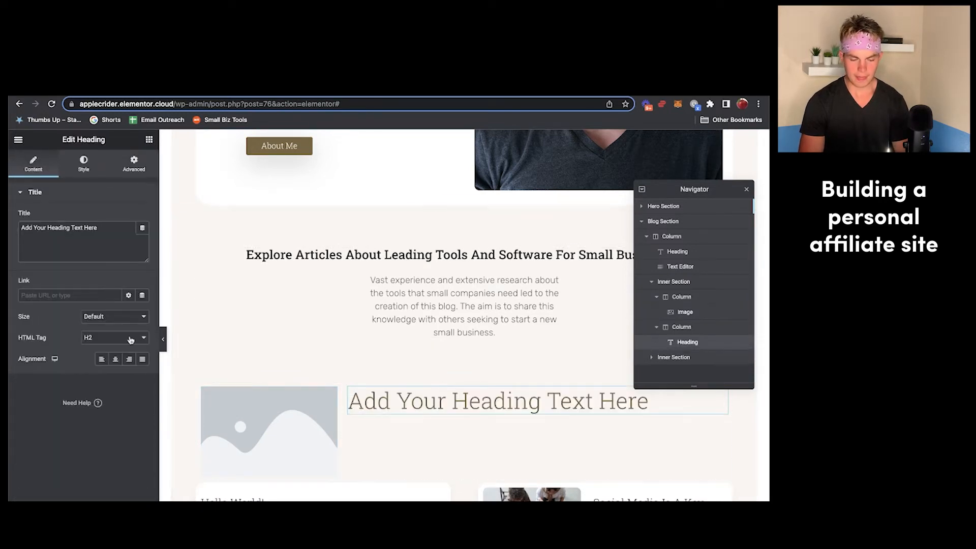
{"action": "left_click", "coordinate": [149, 139]}
{"action": "left_click_drag", "start_coordinate": [116, 300], "coordinate": [405, 426]}
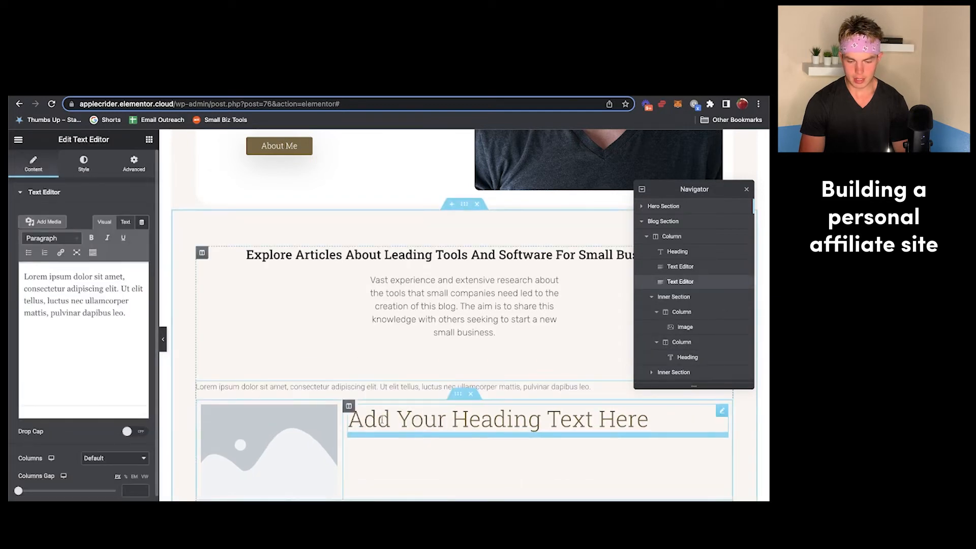
{"action": "left_click_drag", "start_coordinate": [447, 386], "coordinate": [440, 333]}
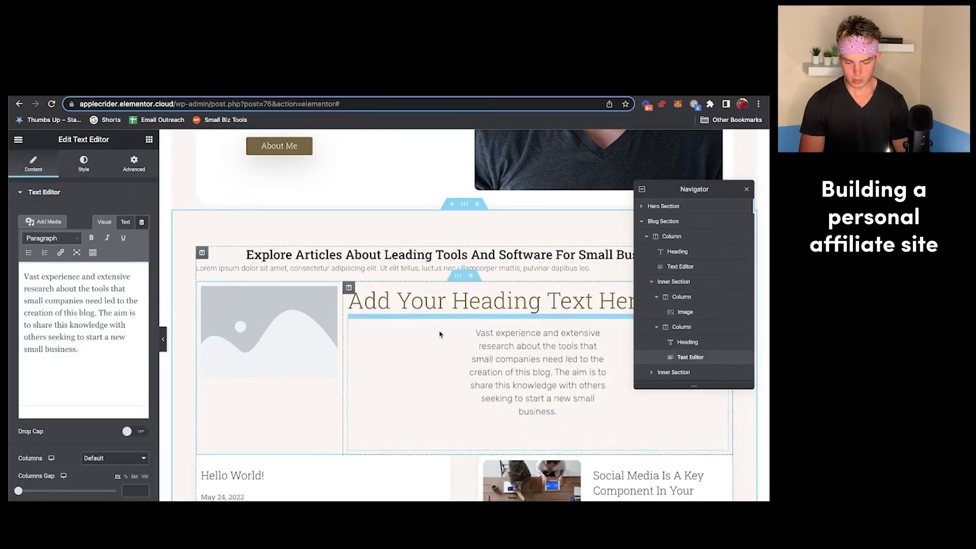
{"action": "key", "text": "ctrl+z"}
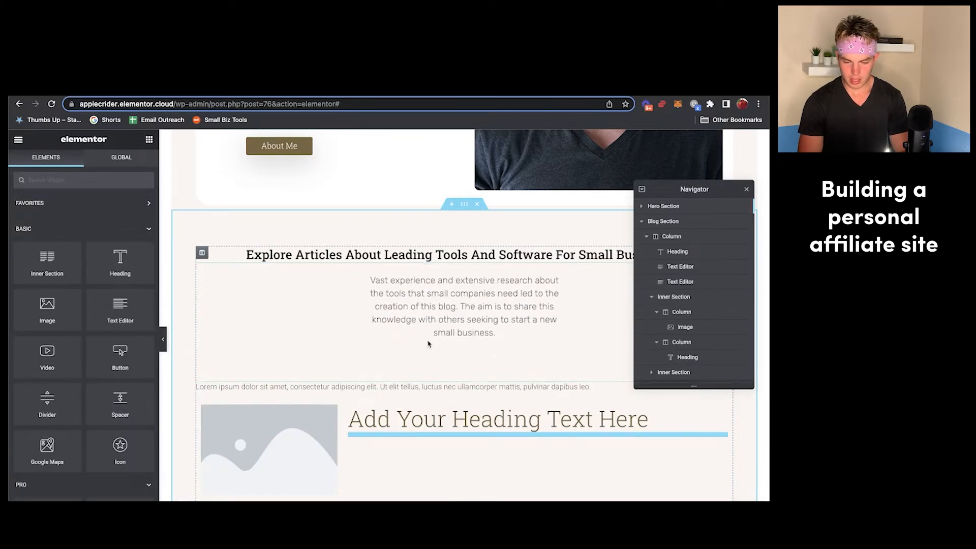
Move the lorem ipsum paragraph under the heading and add a 'Click Here' button below it.
{"action": "left_click", "coordinate": [368, 387]}
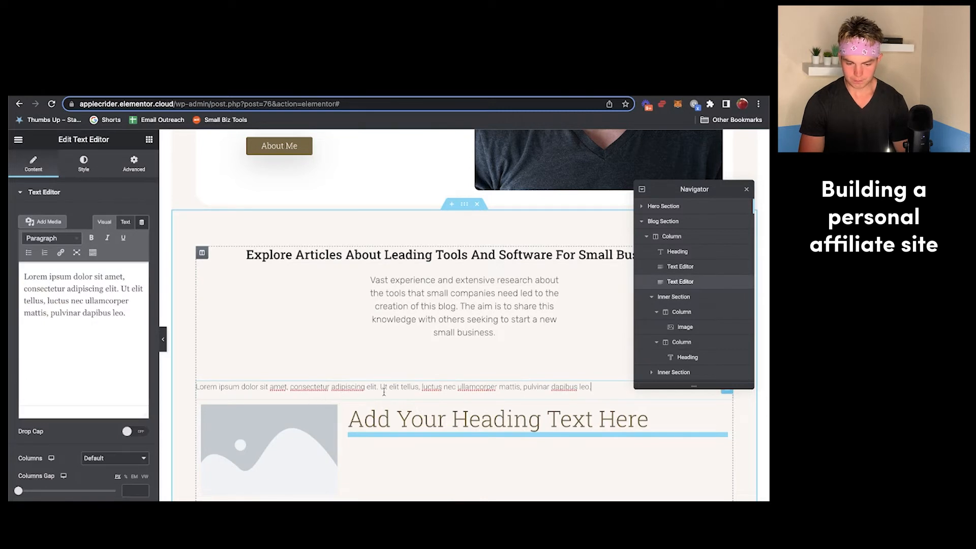
{"action": "left_click_drag", "start_coordinate": [383, 396], "coordinate": [448, 435]}
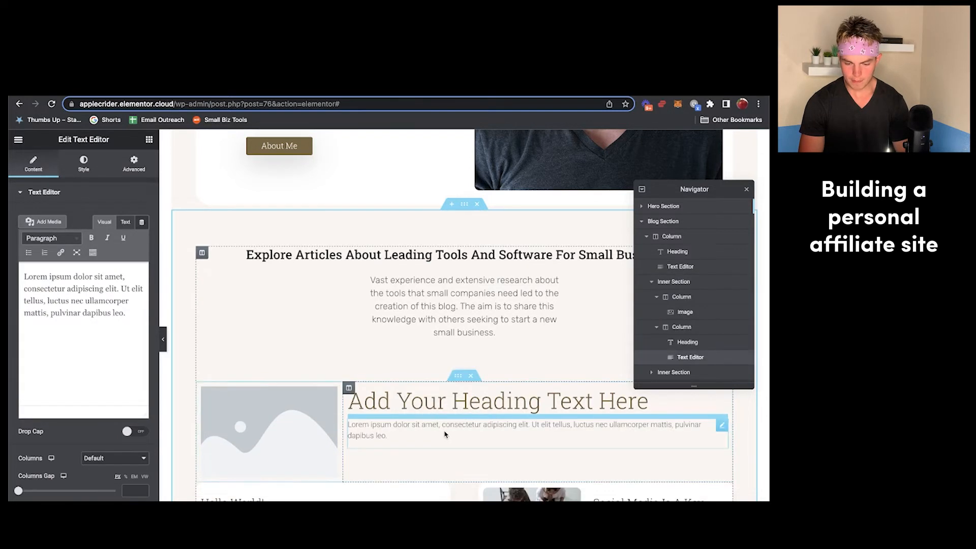
{"action": "left_click", "coordinate": [149, 140]}
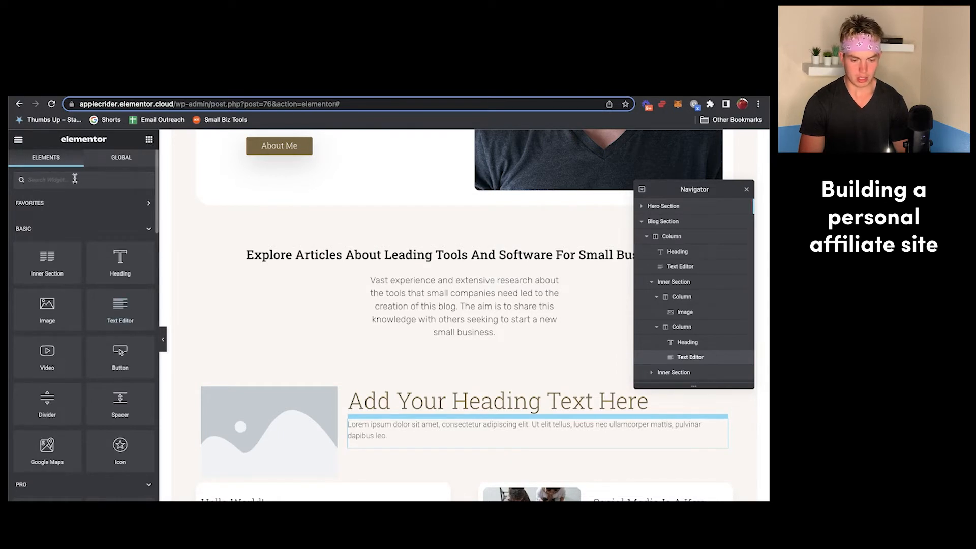
{"action": "type", "text": "butt"}
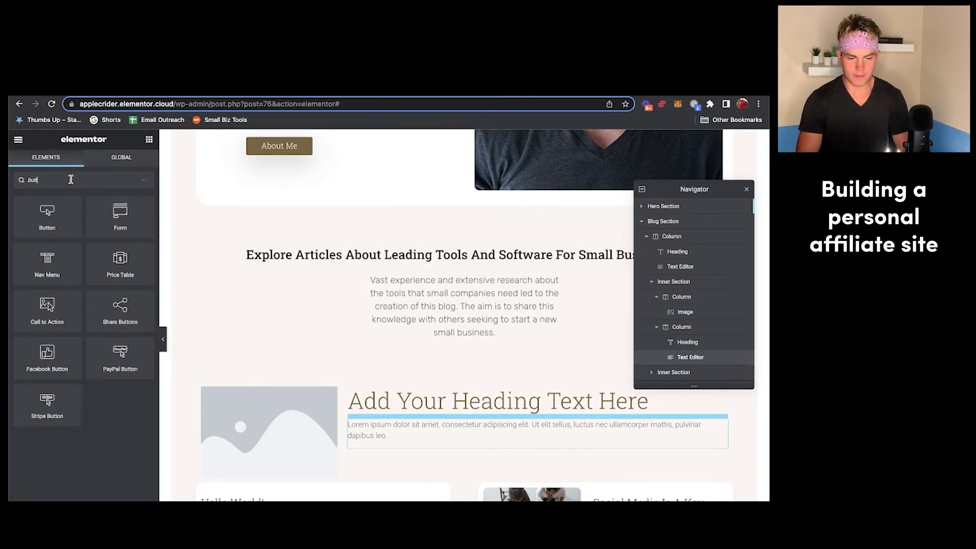
{"action": "left_click_drag", "start_coordinate": [55, 213], "coordinate": [463, 447]}
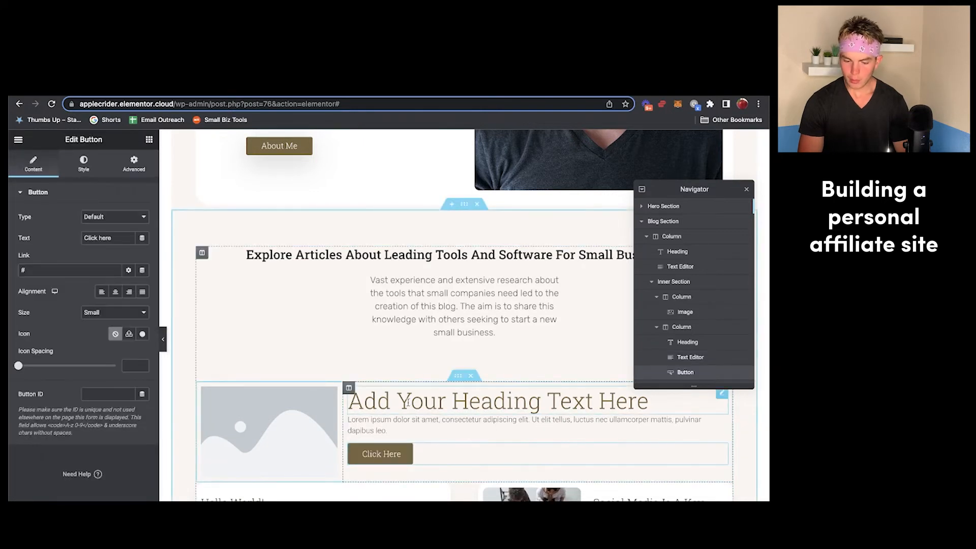
{"action": "left_click", "coordinate": [746, 191]}
{"action": "scroll", "coordinate": [427, 399], "scroll_direction": "down", "scroll_amount": 1}
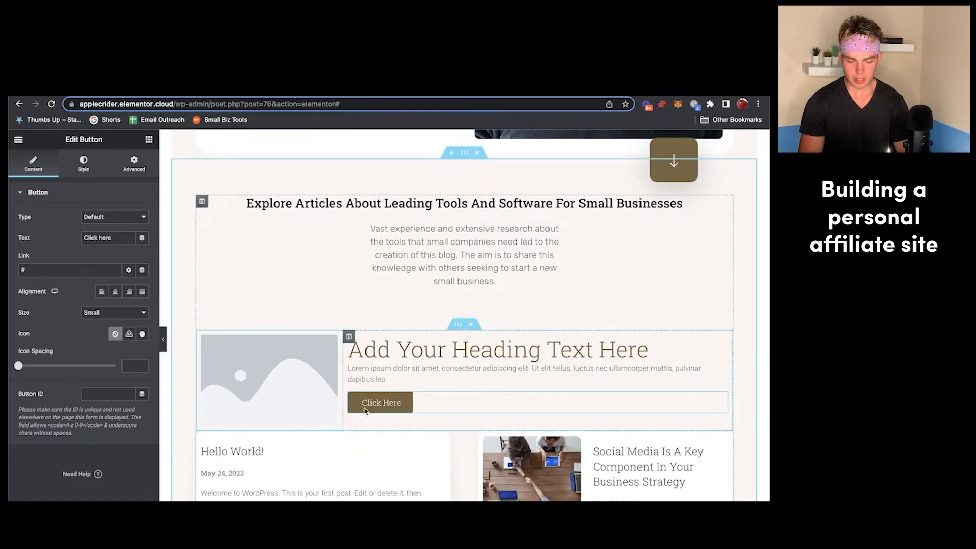
Unlink the new inner section's padding values and enter a new bottom padding.
{"action": "left_click", "coordinate": [457, 331]}
{"action": "left_click", "coordinate": [133, 163]}
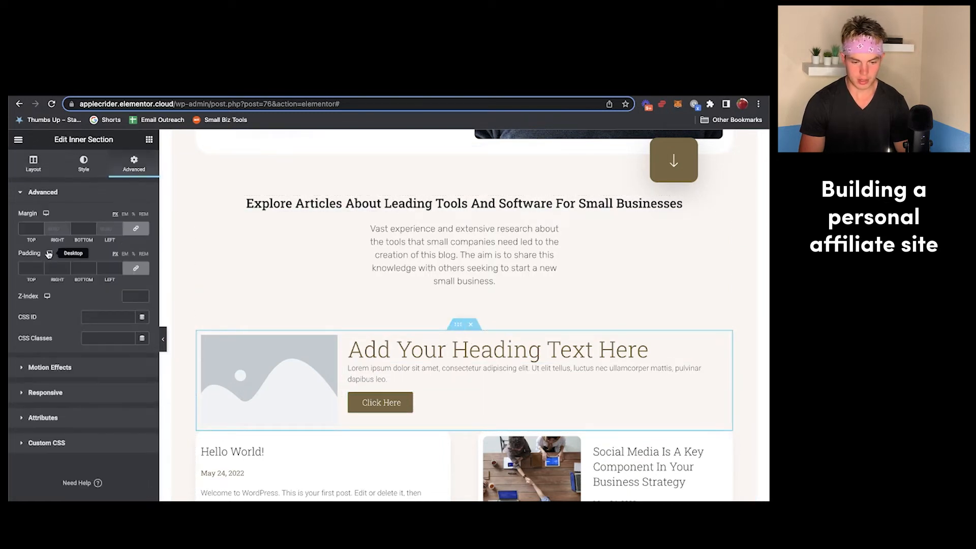
{"action": "left_click", "coordinate": [135, 270]}
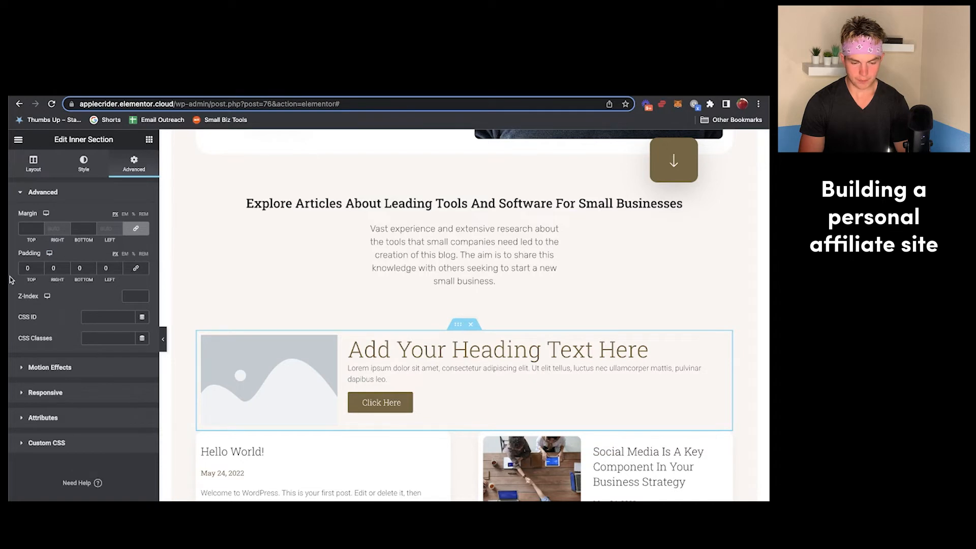
{"action": "double_click", "coordinate": [74, 269]}
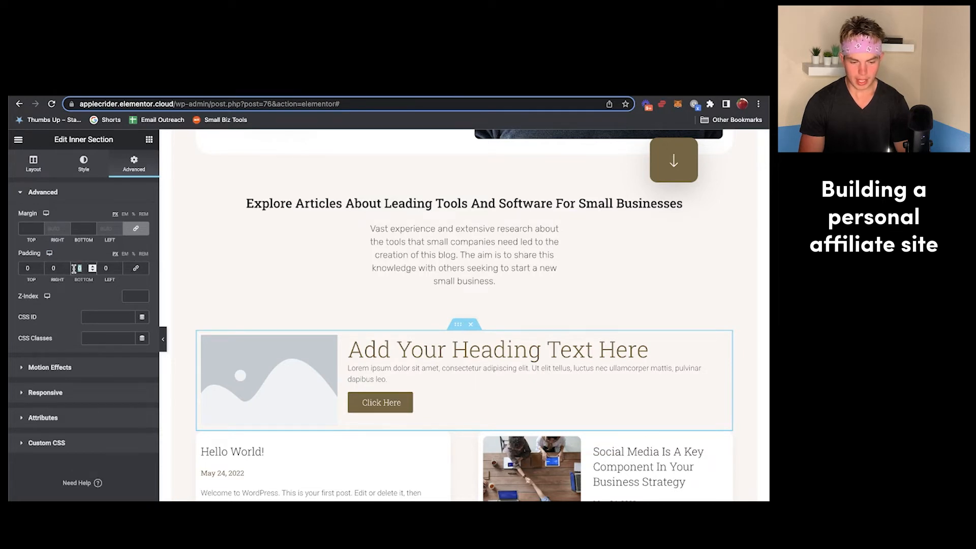
{"action": "type", "text": "10"}
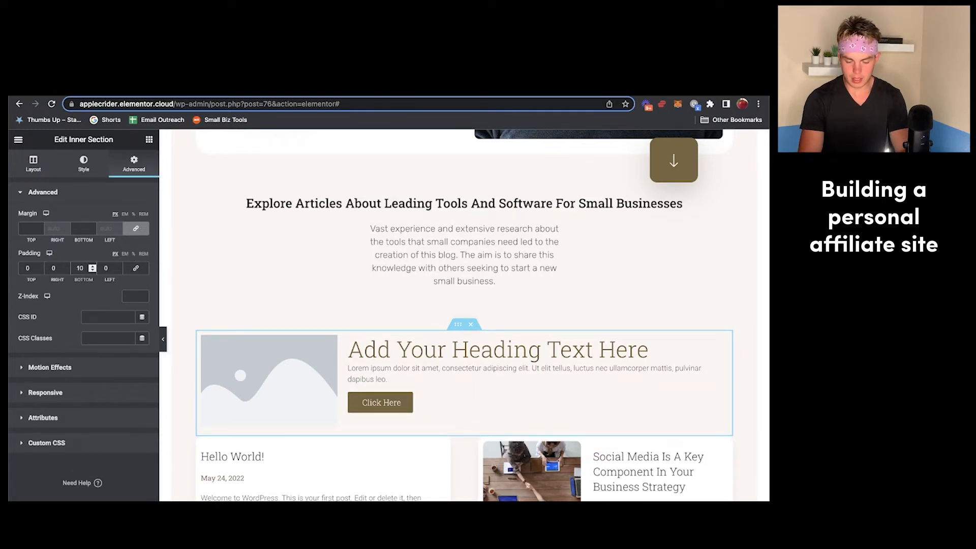
{"action": "key", "text": "BackSpace"}
{"action": "key", "text": "BackSpace"}
{"action": "type", "text": "030"}
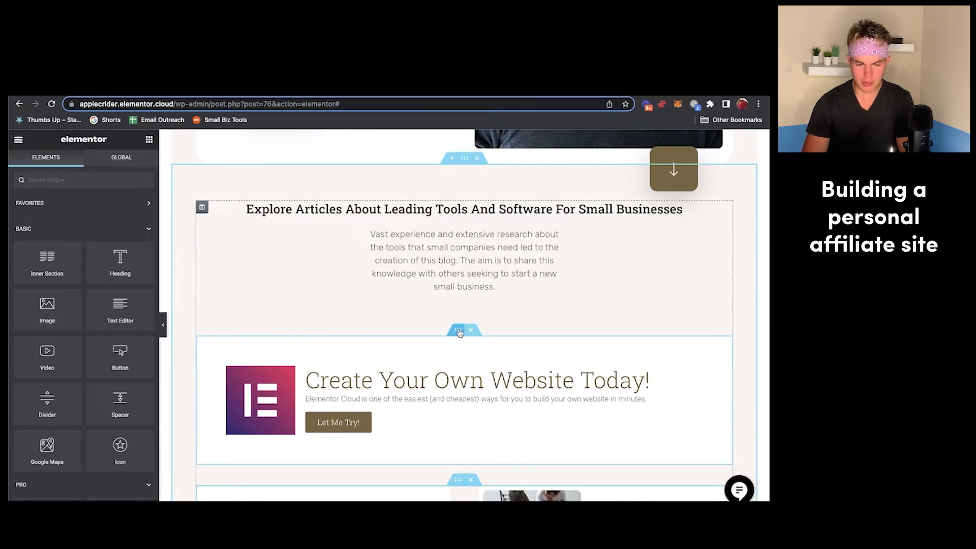
Try a 050 padding value and preview other background colours on the promo banner section.
{"action": "left_click", "coordinate": [458, 331]}
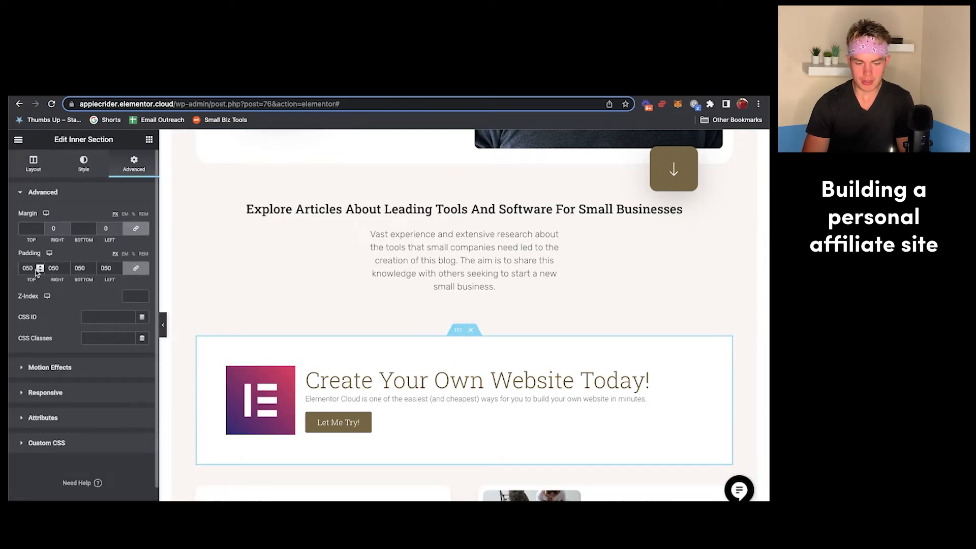
{"action": "type", "text": "0"}
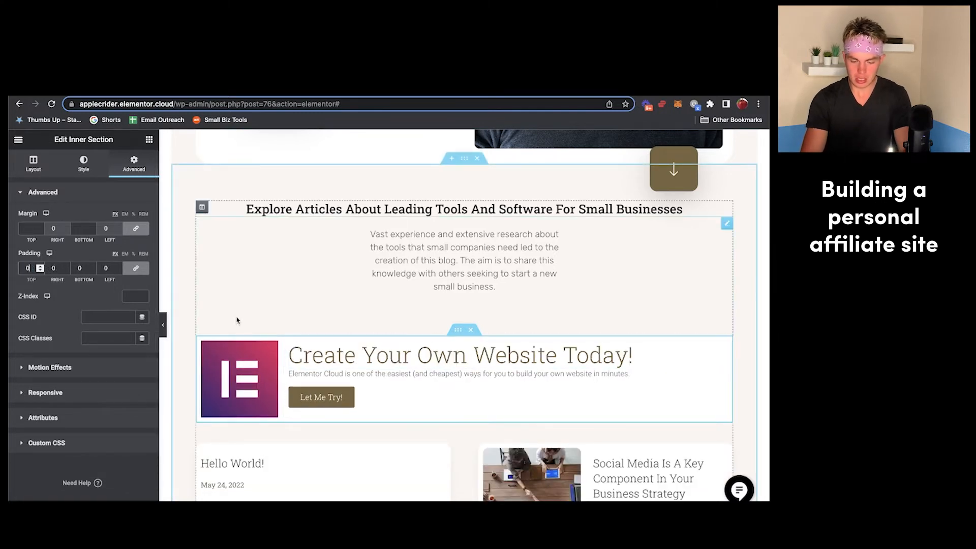
{"action": "type", "text": "50"}
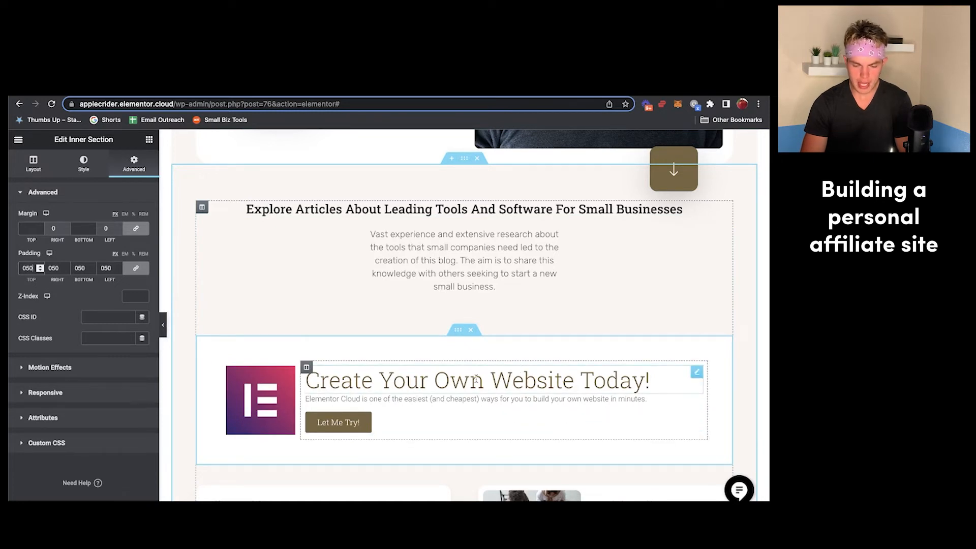
{"action": "left_click", "coordinate": [457, 332]}
{"action": "left_click", "coordinate": [83, 163]}
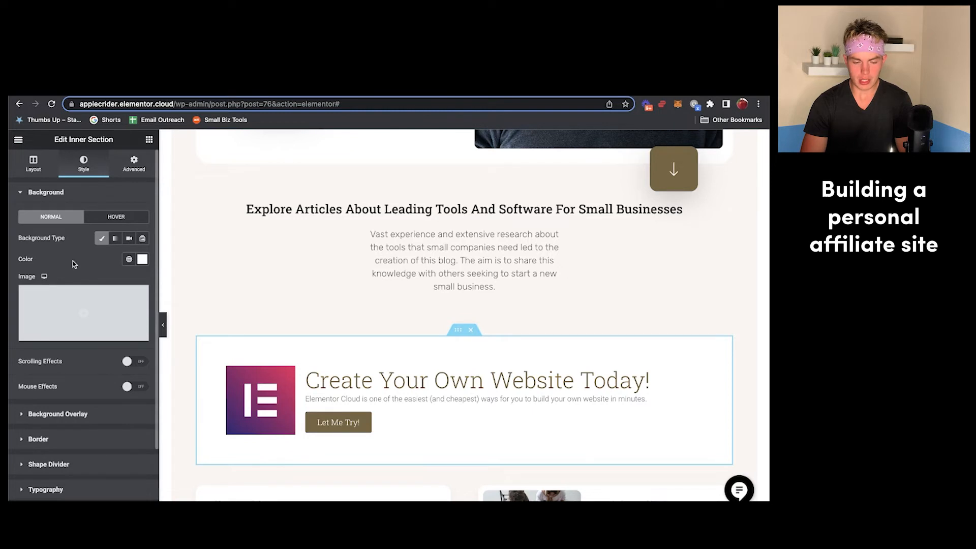
{"action": "left_click", "coordinate": [103, 239]}
{"action": "left_click", "coordinate": [103, 239]}
{"action": "left_click", "coordinate": [141, 259]}
{"action": "left_click_drag", "start_coordinate": [57, 317], "coordinate": [9, 283]}
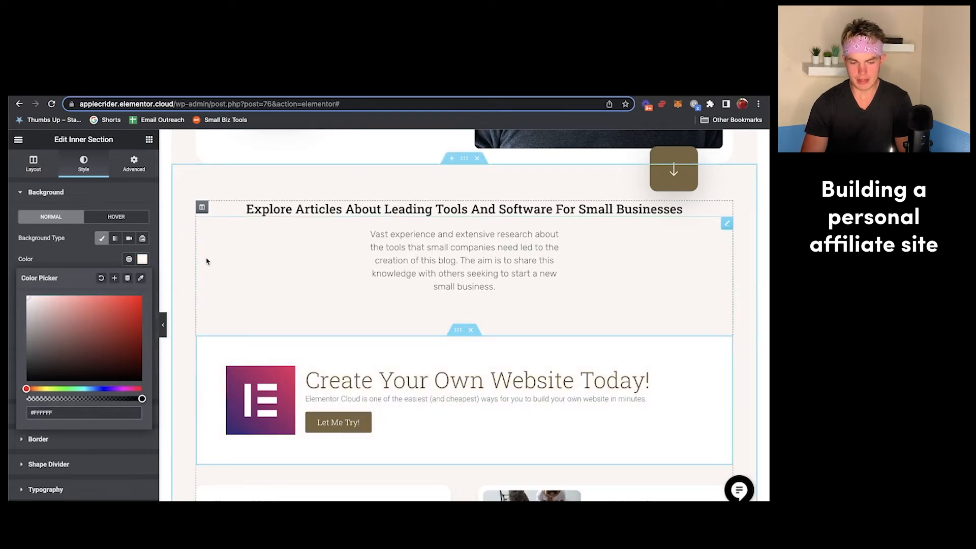
{"action": "left_click", "coordinate": [128, 191]}
Confirm the Let Me Try! button links to the Elementor Cloud page, then delete the banner section.
{"action": "scroll", "coordinate": [291, 272], "scroll_direction": "down", "scroll_amount": 3}
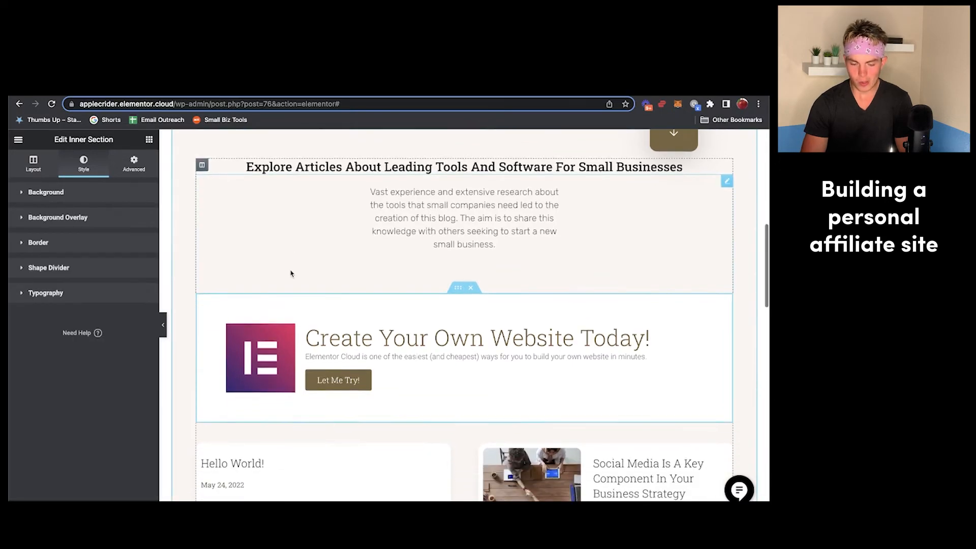
{"action": "left_click", "coordinate": [344, 348]}
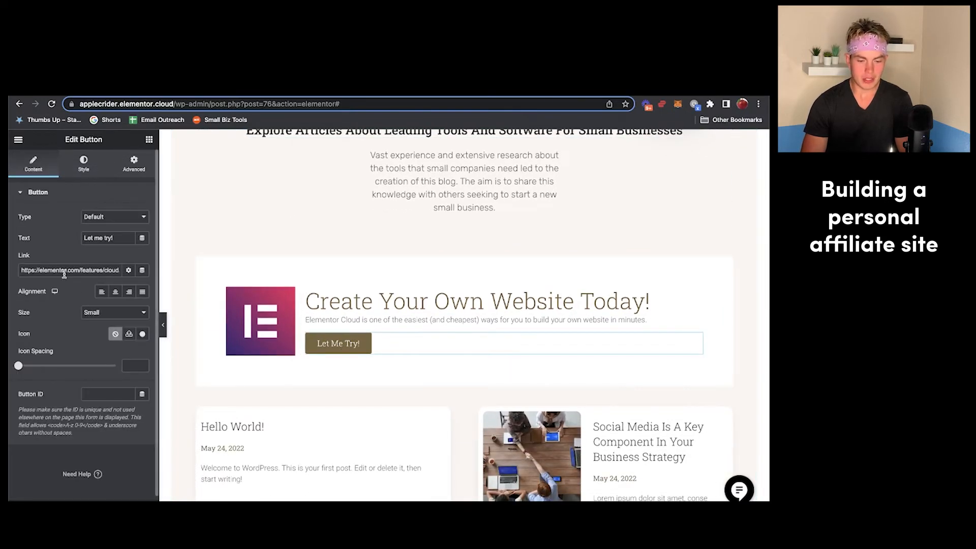
{"action": "scroll", "coordinate": [67, 270], "scroll_direction": "down", "scroll_amount": 1}
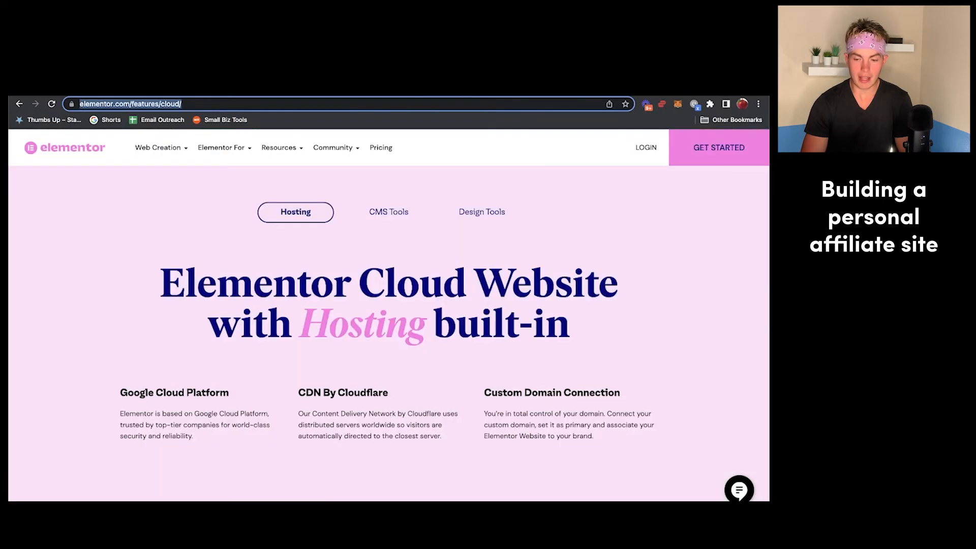
{"action": "scroll", "coordinate": [397, 310], "scroll_direction": "up", "scroll_amount": 5}
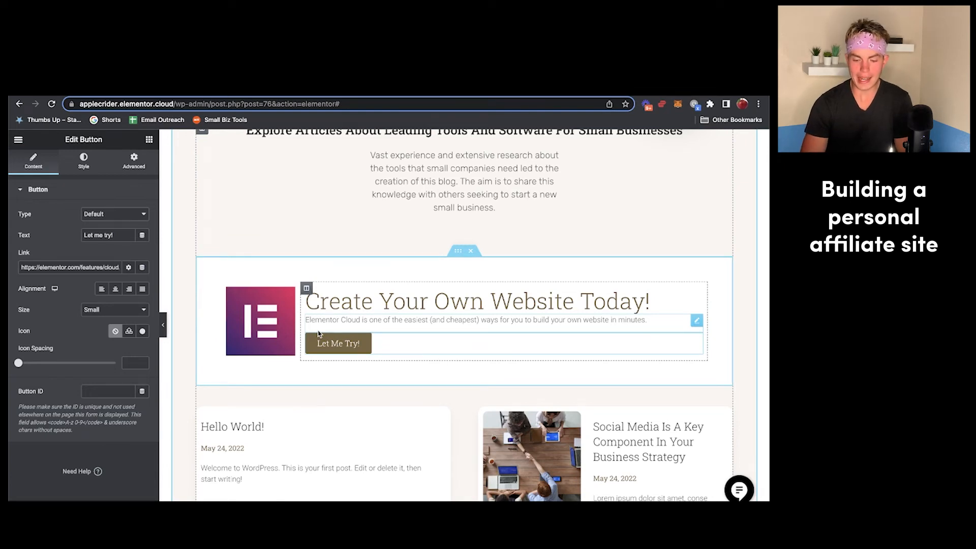
{"action": "scroll", "coordinate": [320, 333], "scroll_direction": "down", "scroll_amount": 1}
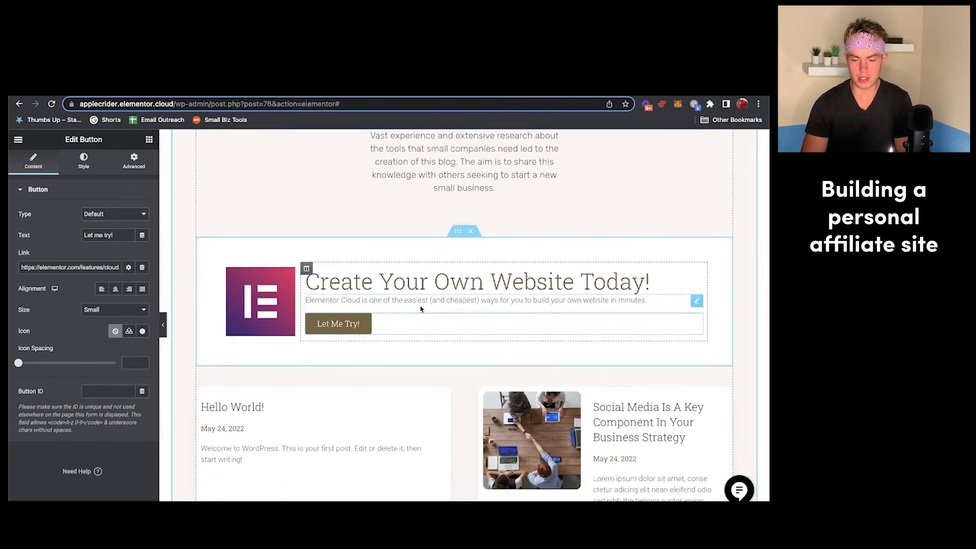
{"action": "left_click", "coordinate": [470, 232]}
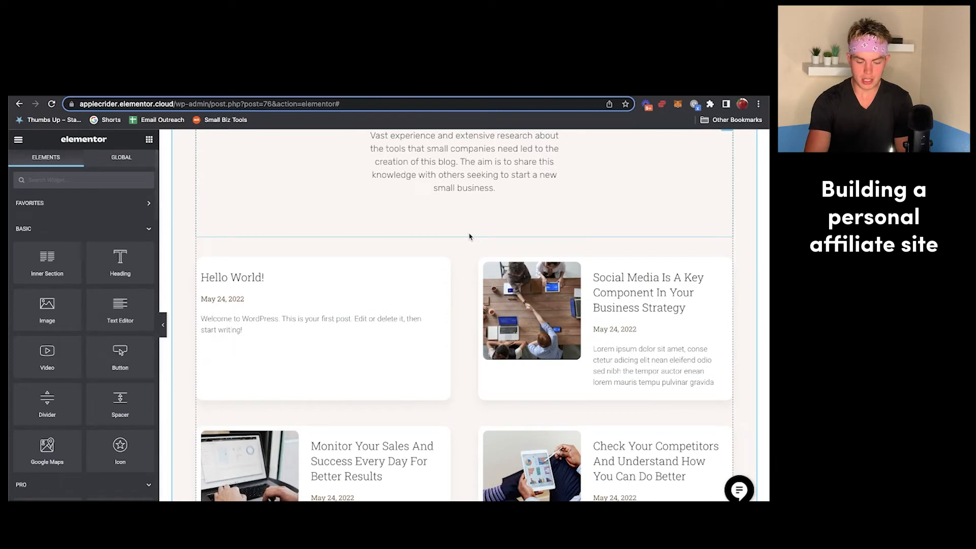
Undo the deletion with Ctrl+Z to restore the banner, review the posts, and exit to the dashboard.
{"action": "key", "text": "ctrl+z"}
{"action": "scroll", "coordinate": [469, 236], "scroll_direction": "down", "scroll_amount": 2}
{"action": "scroll", "coordinate": [470, 236], "scroll_direction": "down", "scroll_amount": 3}
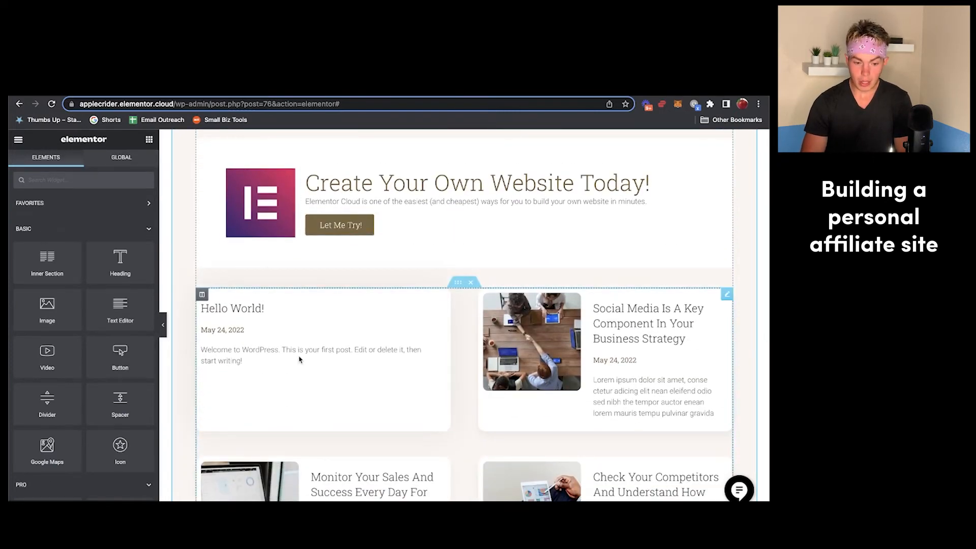
{"action": "scroll", "coordinate": [300, 359], "scroll_direction": "down", "scroll_amount": 3}
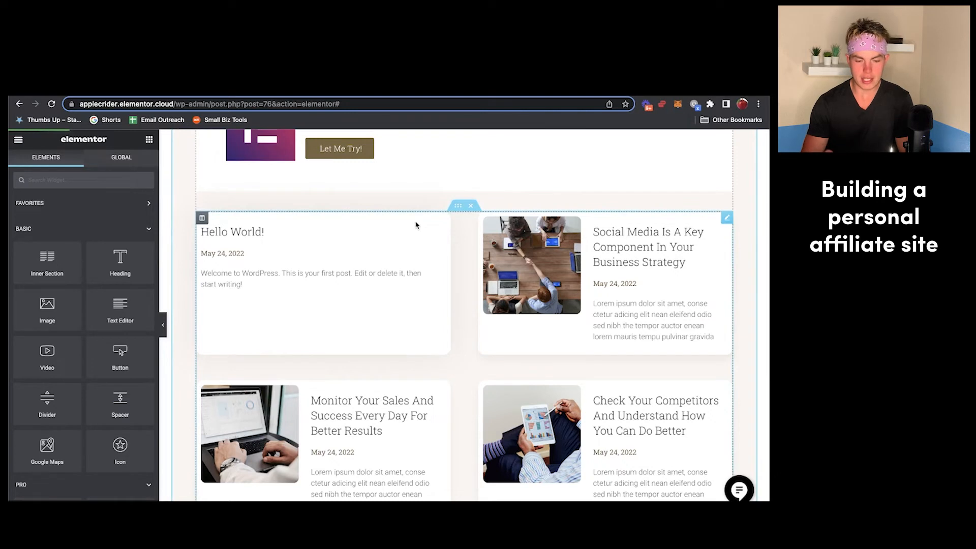
{"action": "left_click", "coordinate": [18, 141]}
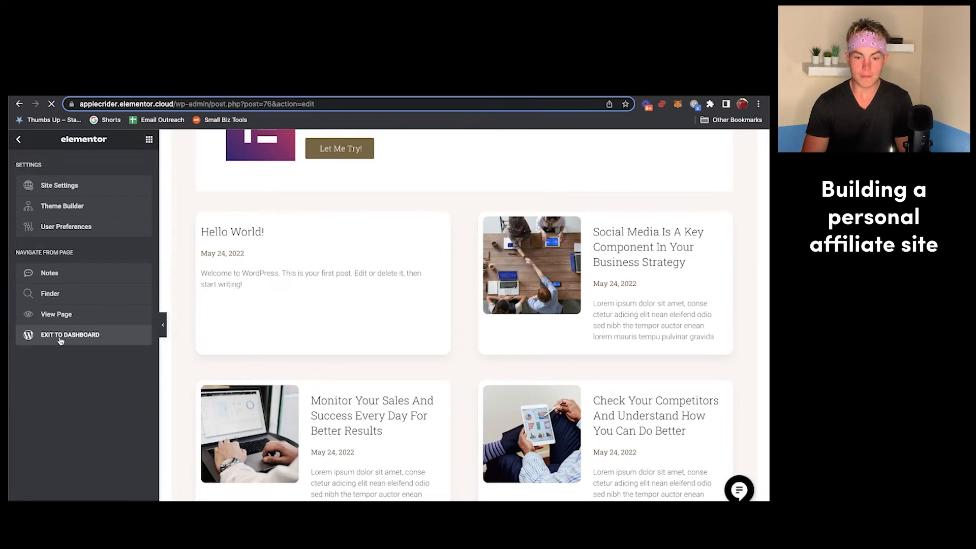
Close the welcome dialog, go to the Dashboard, and dismiss its welcome panels.
{"action": "key", "text": "Escape"}
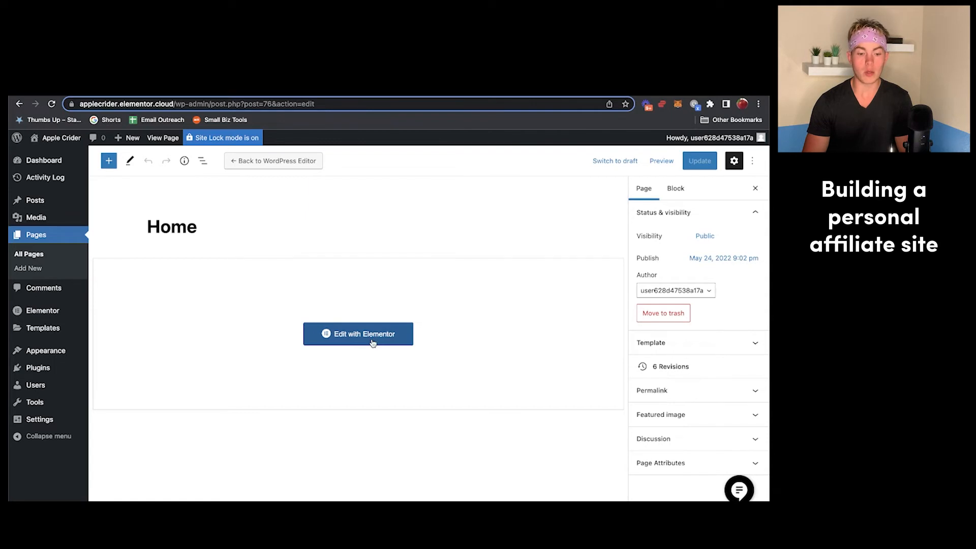
{"action": "mouse_move", "coordinate": [35, 164]}
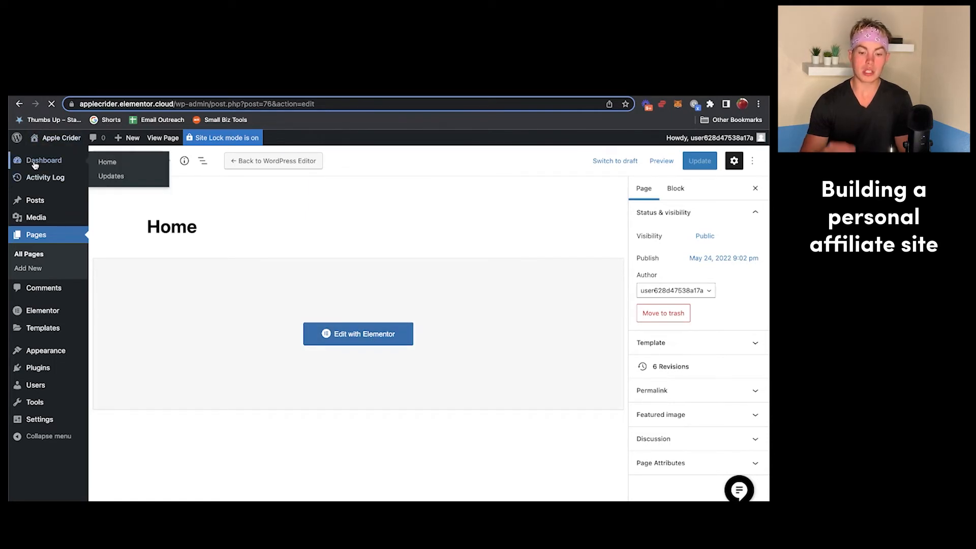
{"action": "left_click", "coordinate": [36, 164]}
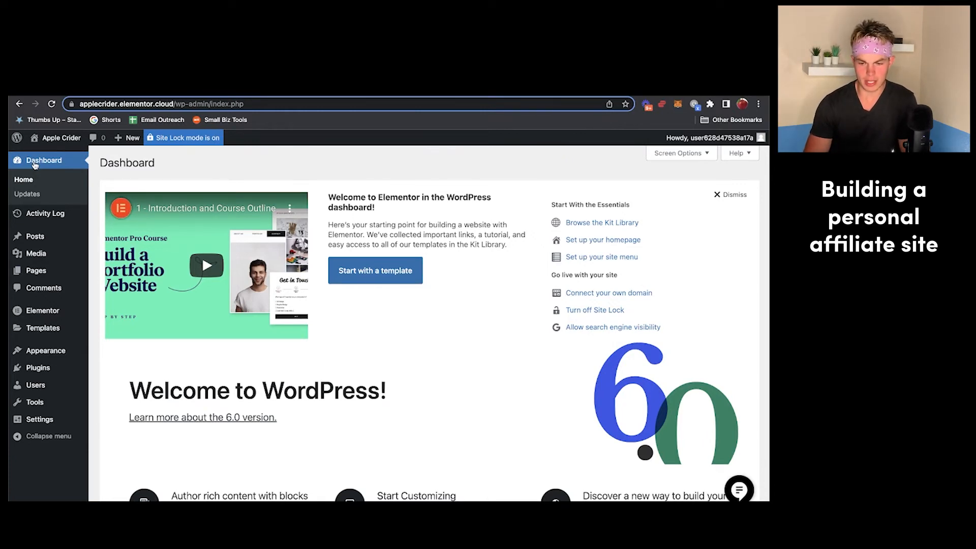
{"action": "scroll", "coordinate": [469, 446], "scroll_direction": "down", "scroll_amount": 3}
{"action": "scroll", "coordinate": [469, 446], "scroll_direction": "down", "scroll_amount": 2}
{"action": "scroll", "coordinate": [469, 445], "scroll_direction": "up", "scroll_amount": 4}
{"action": "left_click", "coordinate": [730, 195]}
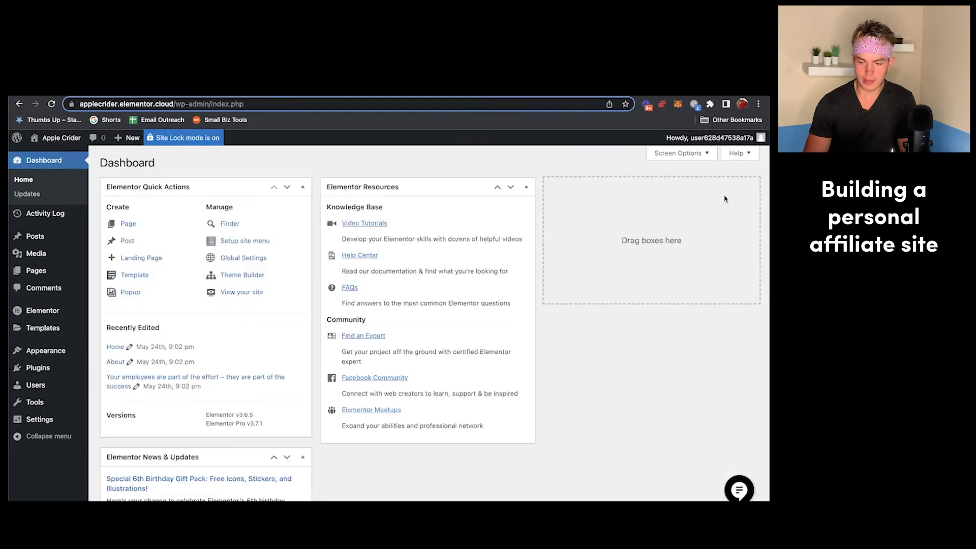
Collapse the Quick Actions, Resources and News & Updates widgets, then edit Home with Elementor.
{"action": "left_click", "coordinate": [303, 188]}
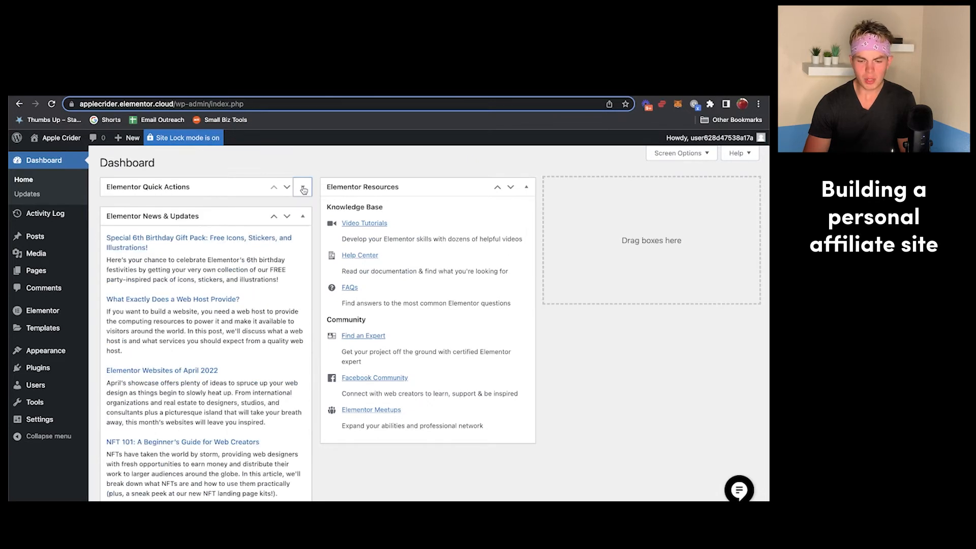
{"action": "left_click", "coordinate": [526, 188]}
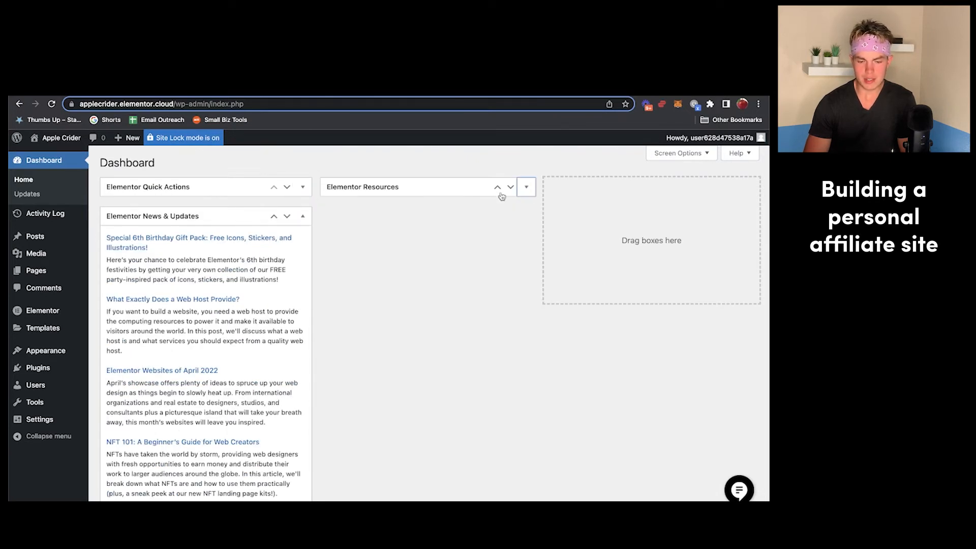
{"action": "left_click", "coordinate": [302, 217]}
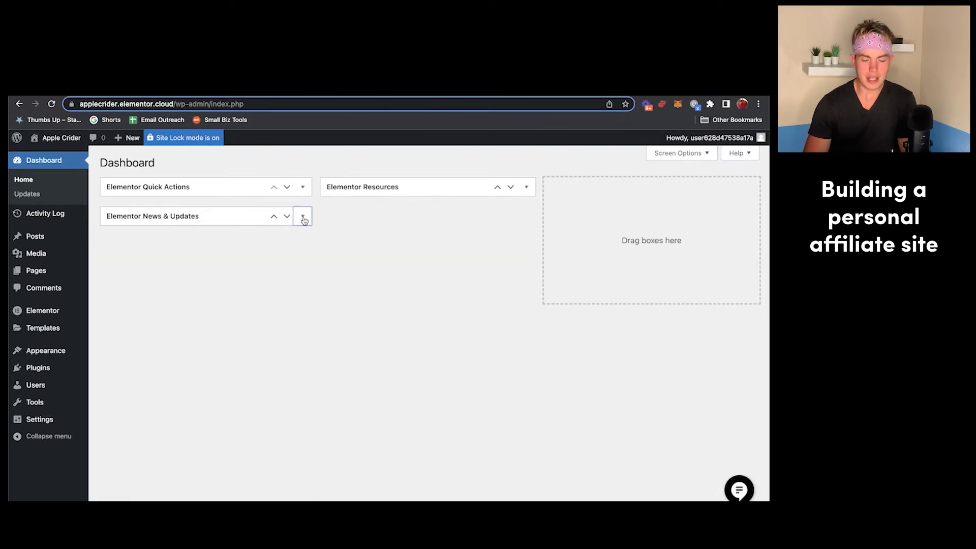
{"action": "mouse_move", "coordinate": [42, 236]}
{"action": "mouse_move", "coordinate": [37, 272]}
{"action": "mouse_move", "coordinate": [29, 255]}
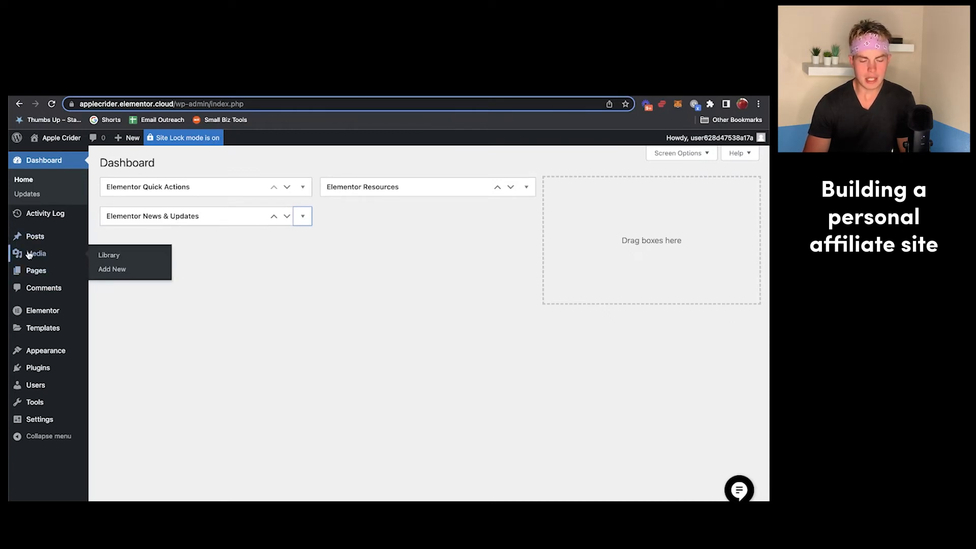
{"action": "left_click", "coordinate": [26, 273]}
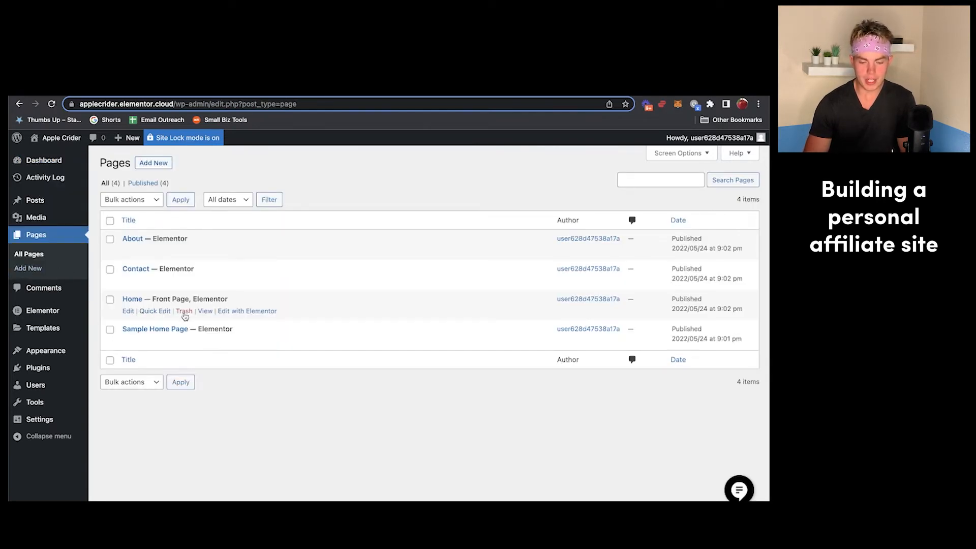
{"action": "left_click", "coordinate": [243, 312]}
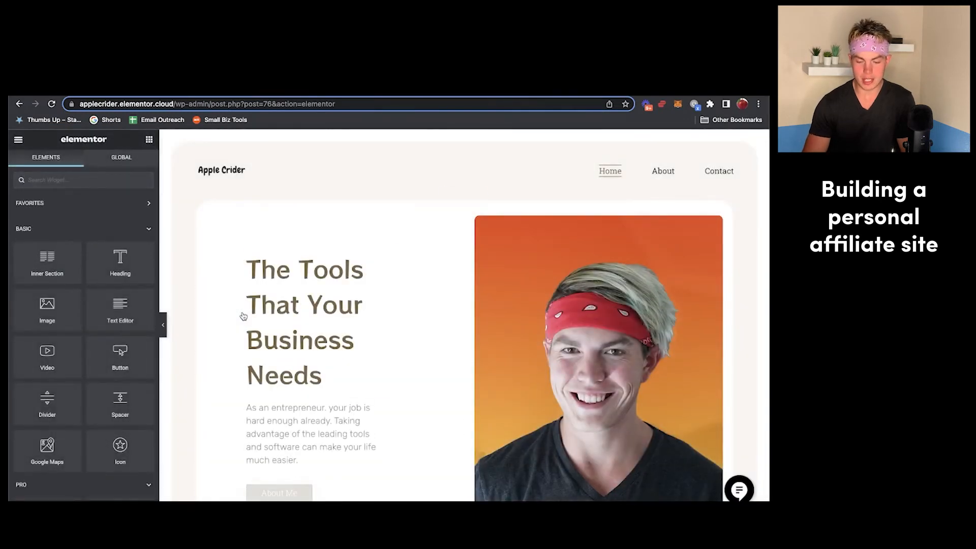
Scroll through the Home page past the Create Your Own Website Today! banner, then exit Elementor.
{"action": "scroll", "coordinate": [360, 277], "scroll_direction": "down", "scroll_amount": 1}
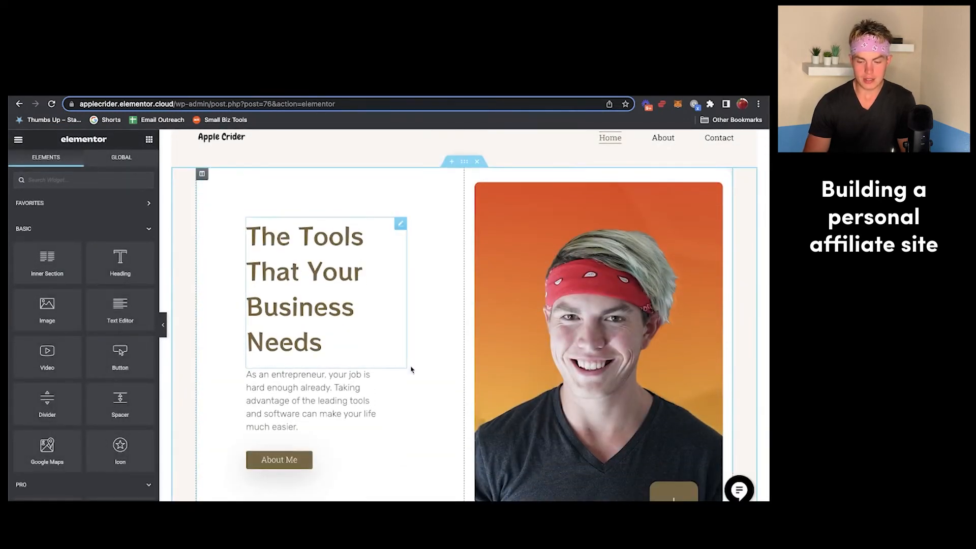
{"action": "scroll", "coordinate": [547, 342], "scroll_direction": "down", "scroll_amount": 5}
{"action": "scroll", "coordinate": [547, 342], "scroll_direction": "down", "scroll_amount": 1}
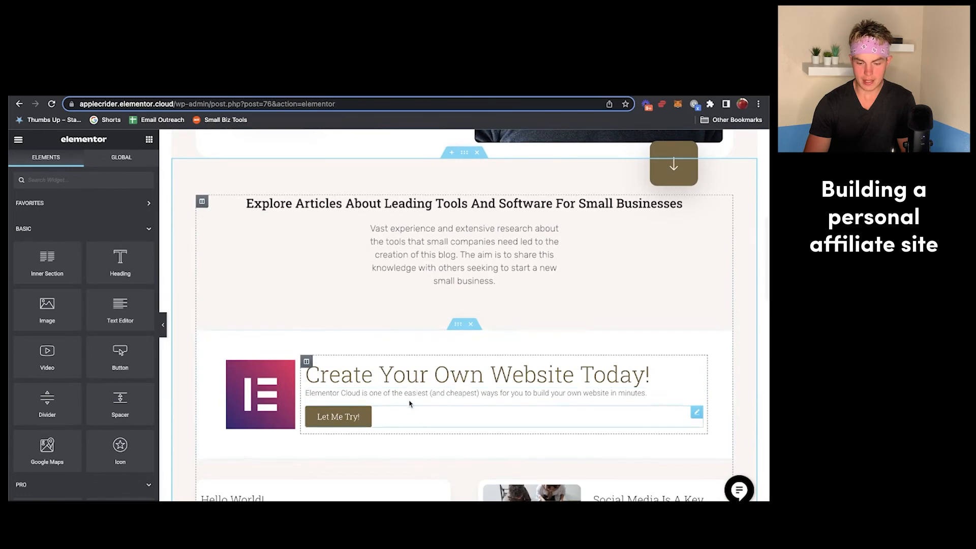
{"action": "scroll", "coordinate": [404, 410], "scroll_direction": "down", "scroll_amount": 4}
{"action": "scroll", "coordinate": [394, 372], "scroll_direction": "down", "scroll_amount": 3}
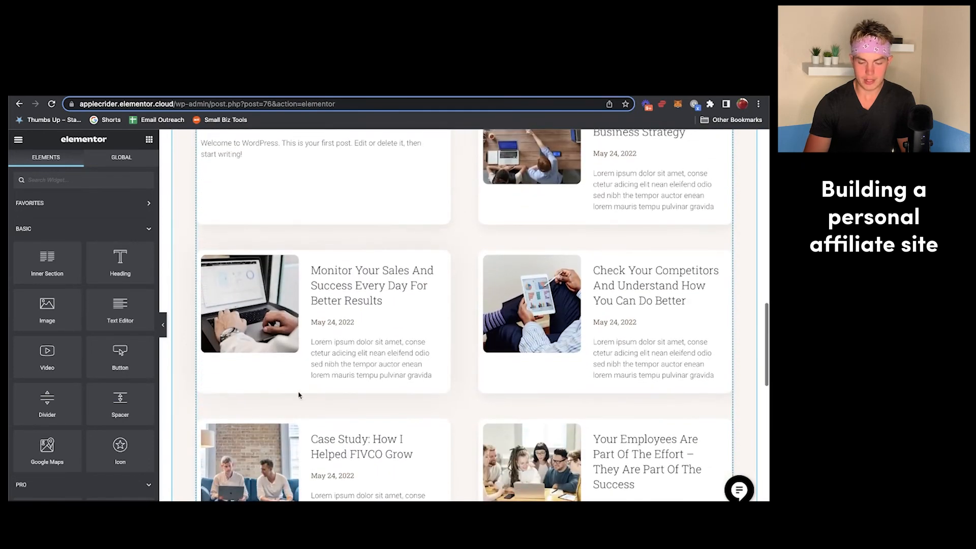
{"action": "left_click", "coordinate": [18, 139]}
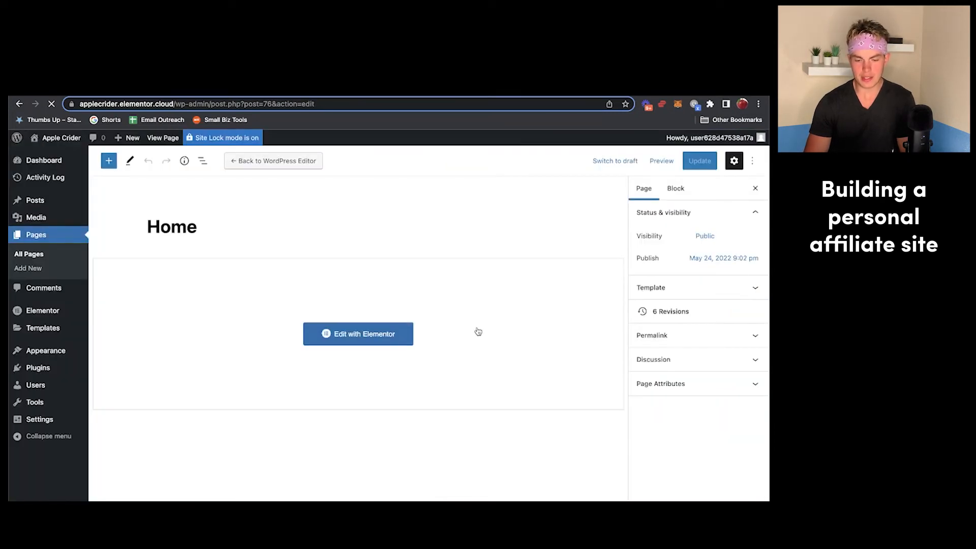
Open the posts list, scroll through the 21 published posts, and refresh the list.
{"action": "mouse_move", "coordinate": [38, 204]}
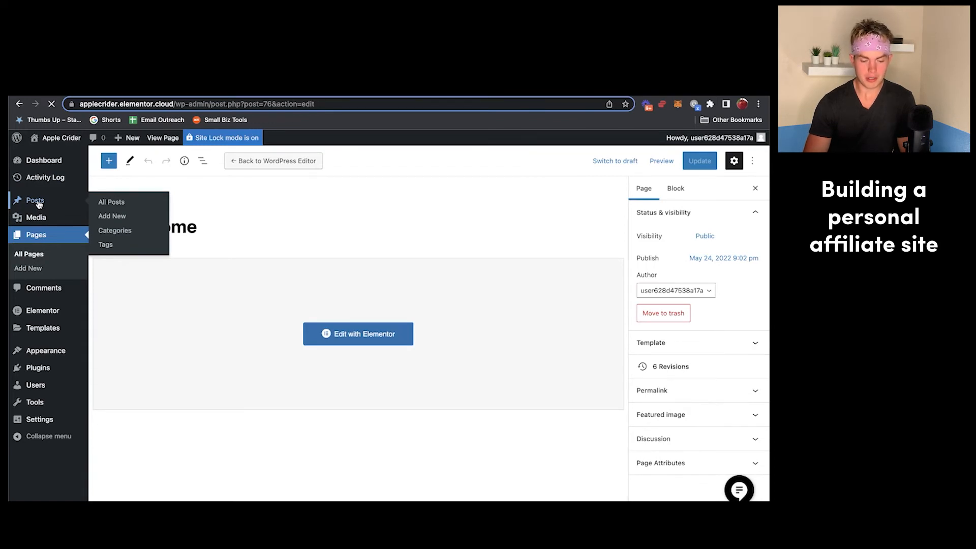
{"action": "left_click", "coordinate": [38, 204]}
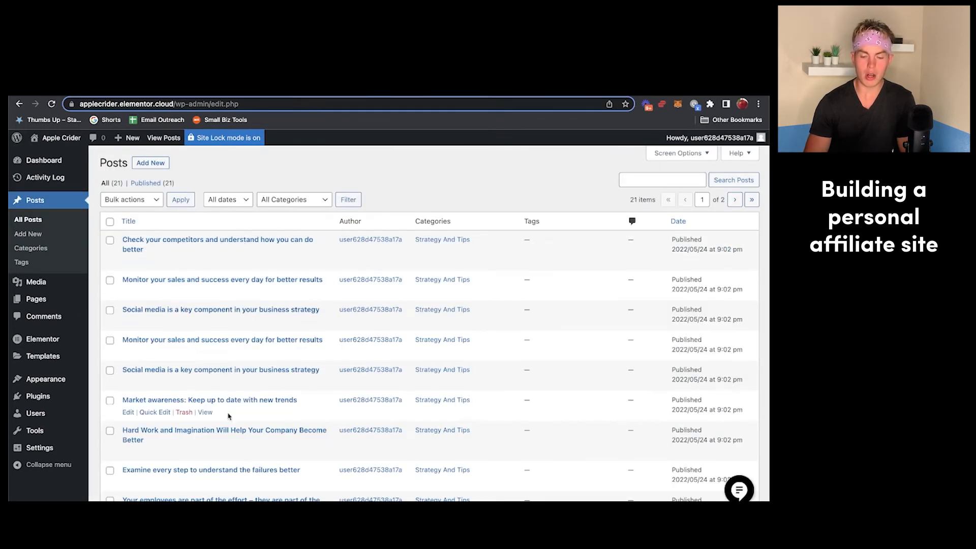
{"action": "scroll", "coordinate": [223, 378], "scroll_direction": "down", "scroll_amount": 1}
{"action": "scroll", "coordinate": [223, 378], "scroll_direction": "down", "scroll_amount": 6}
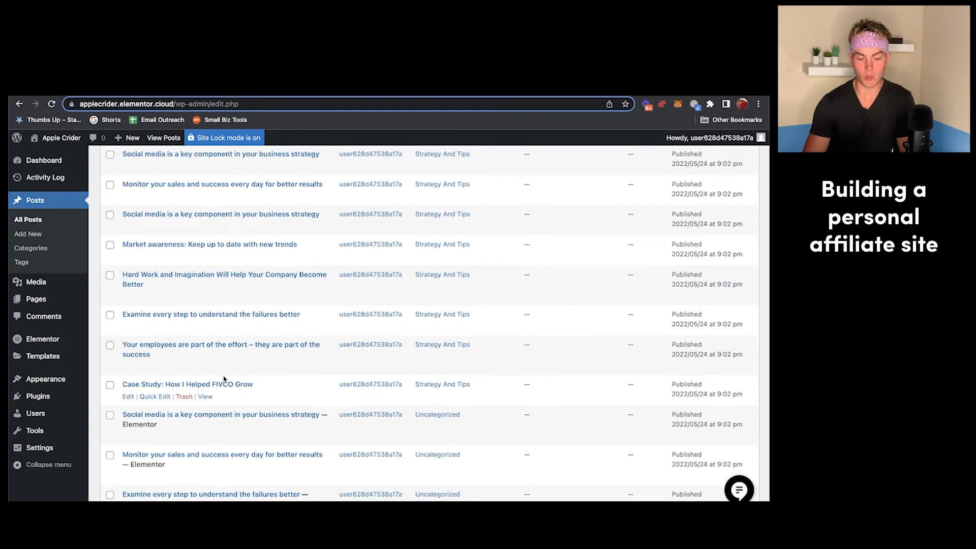
{"action": "scroll", "coordinate": [223, 379], "scroll_direction": "down", "scroll_amount": 4}
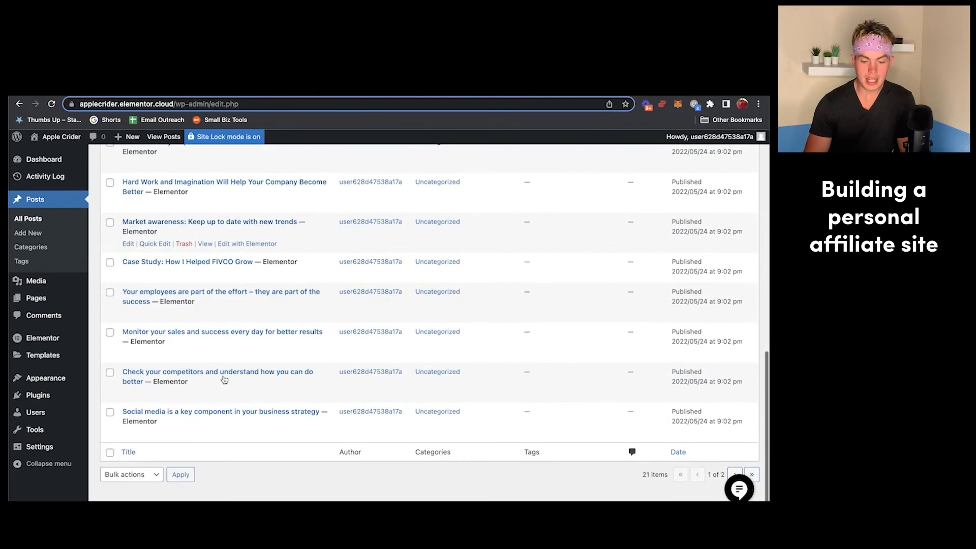
{"action": "key", "text": "super+r"}
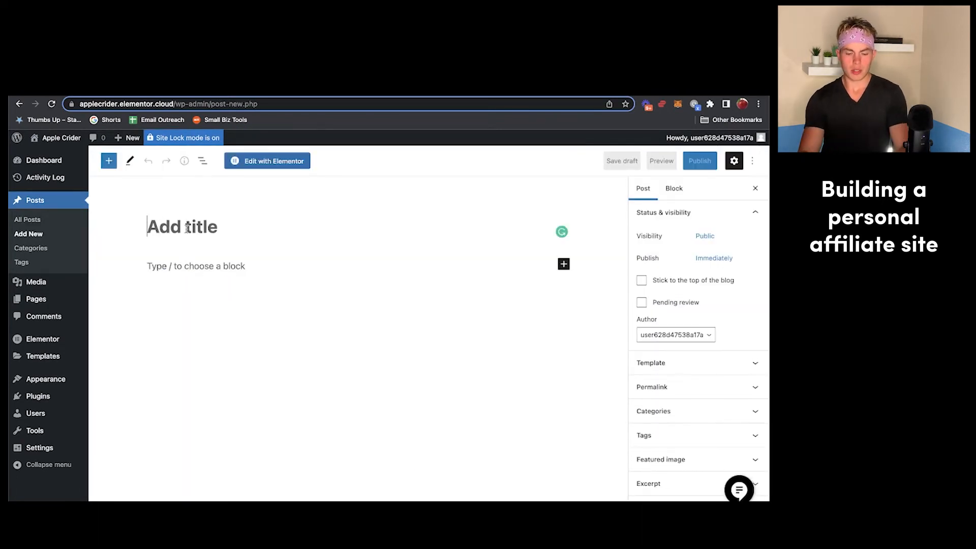
Publish the post 'Elementor Cloud Review' with the placeholder body text 'AWEIFHBKHBSD'.
{"action": "type", "text": "Elemento"}
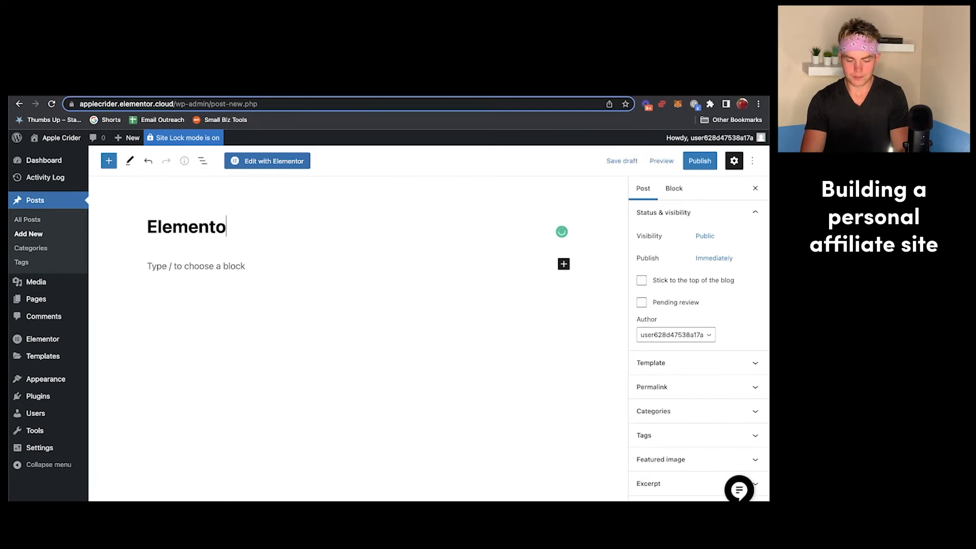
{"action": "type", "text": "r Cloud Review"}
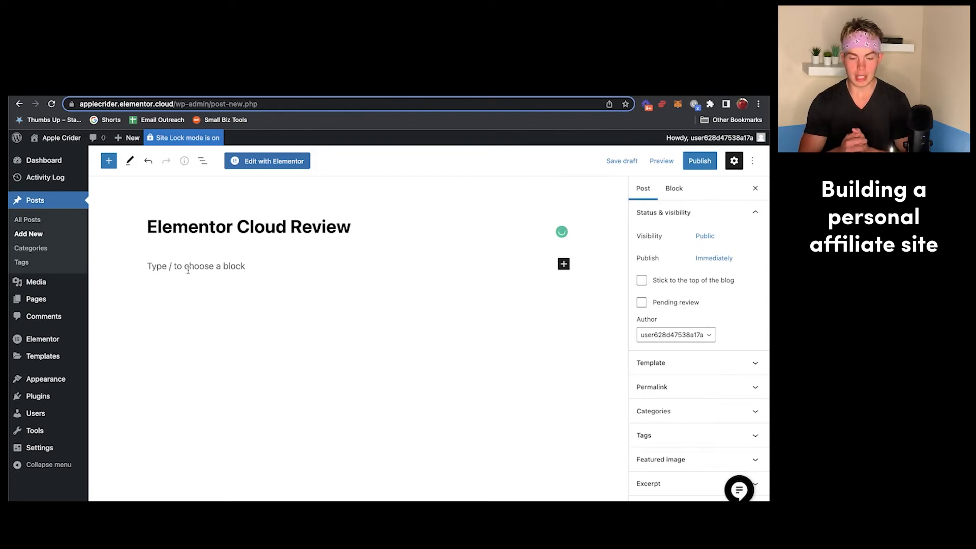
{"action": "left_click", "coordinate": [188, 270]}
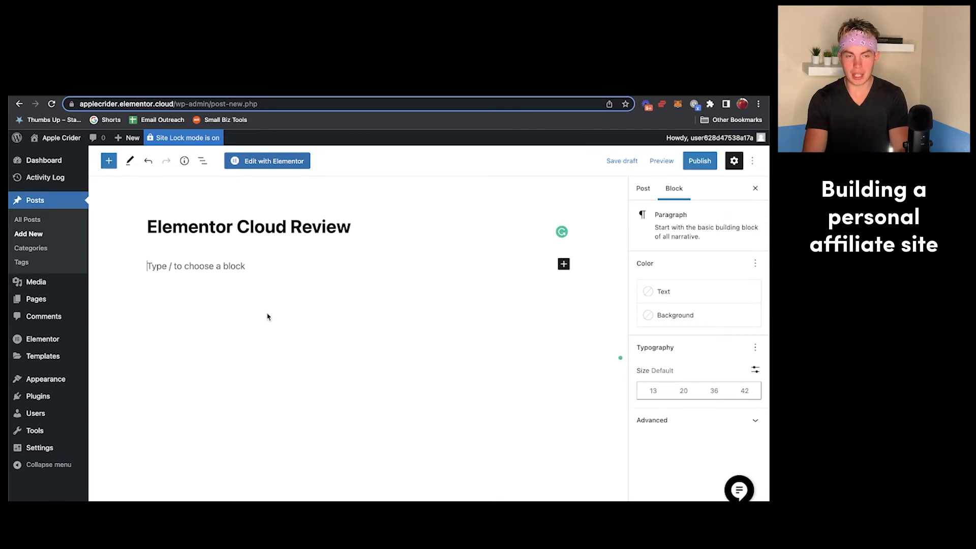
{"action": "type", "text": "AWEIFHBKHBSD"}
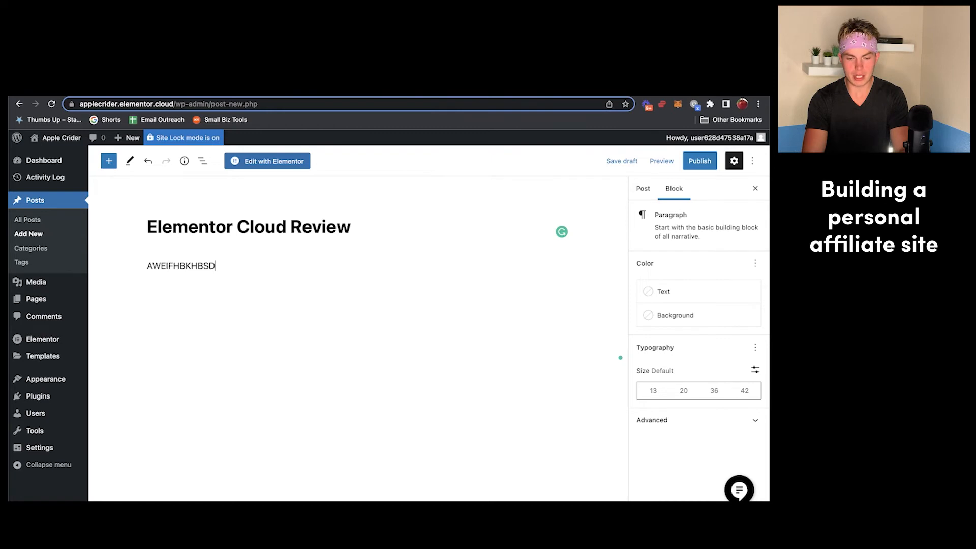
{"action": "left_click", "coordinate": [697, 165]}
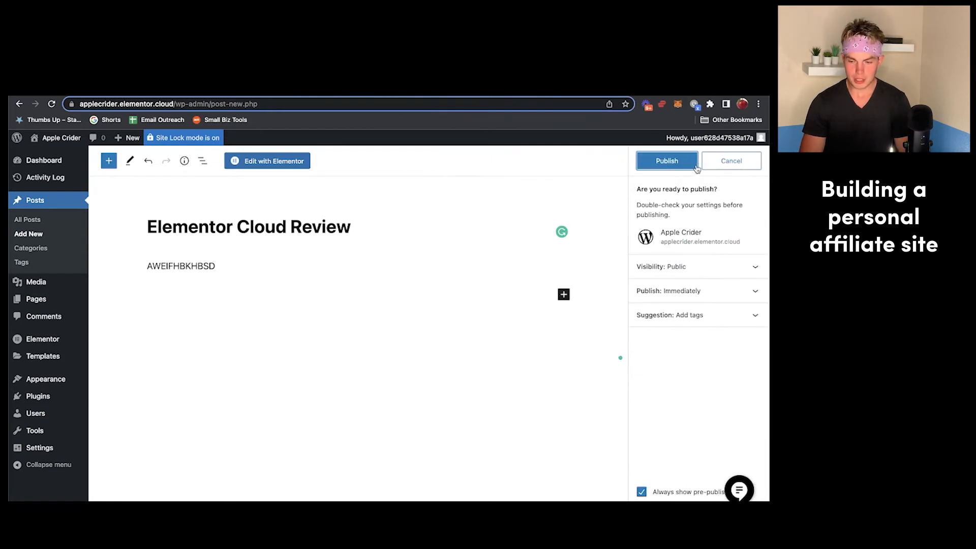
{"action": "left_click", "coordinate": [696, 167]}
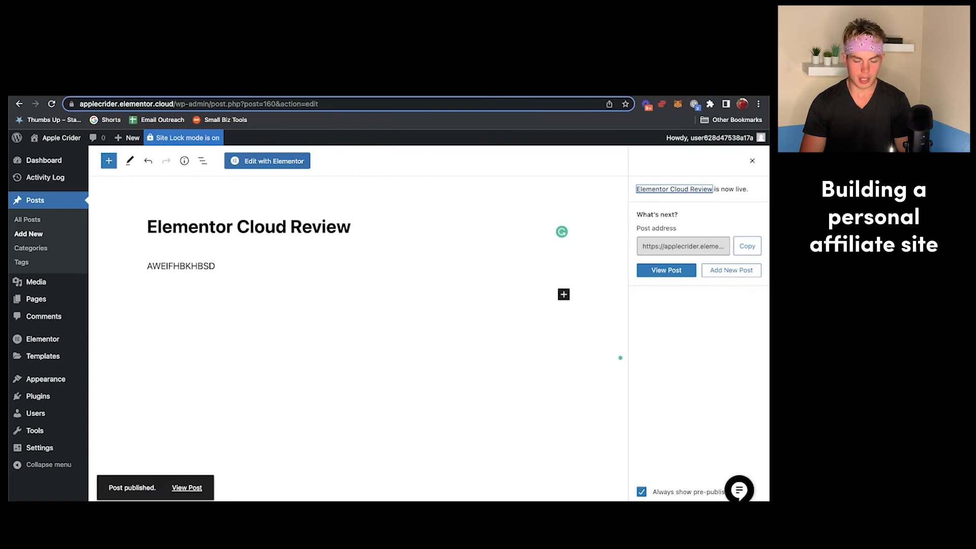
View the live Home page, scroll down to the blog post cards, then go back to the Pages list.
{"action": "mouse_move", "coordinate": [31, 160]}
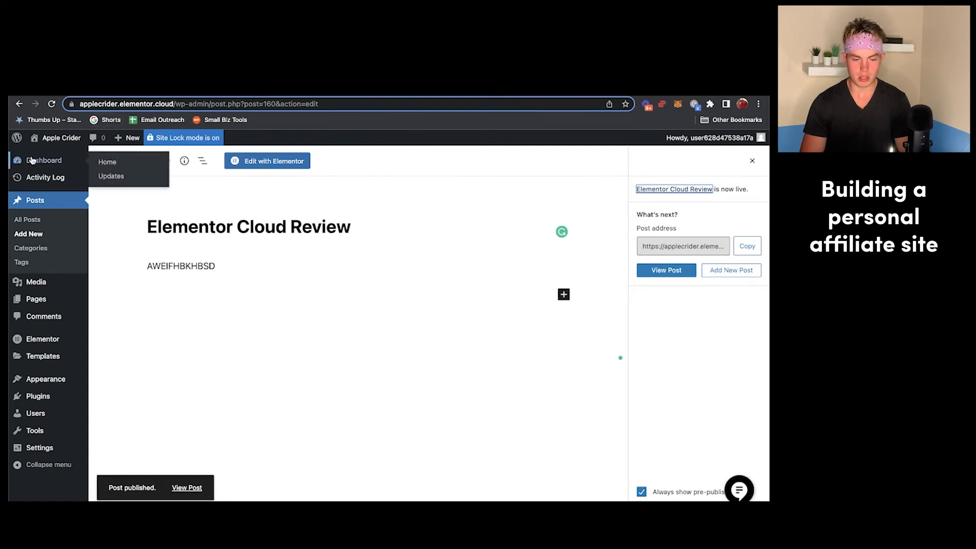
{"action": "left_click", "coordinate": [34, 300]}
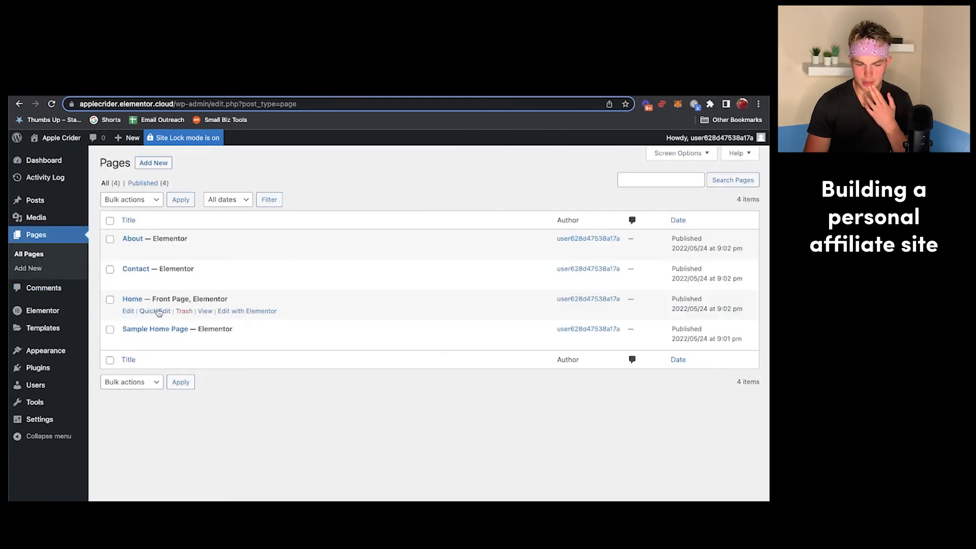
{"action": "left_click", "coordinate": [206, 311]}
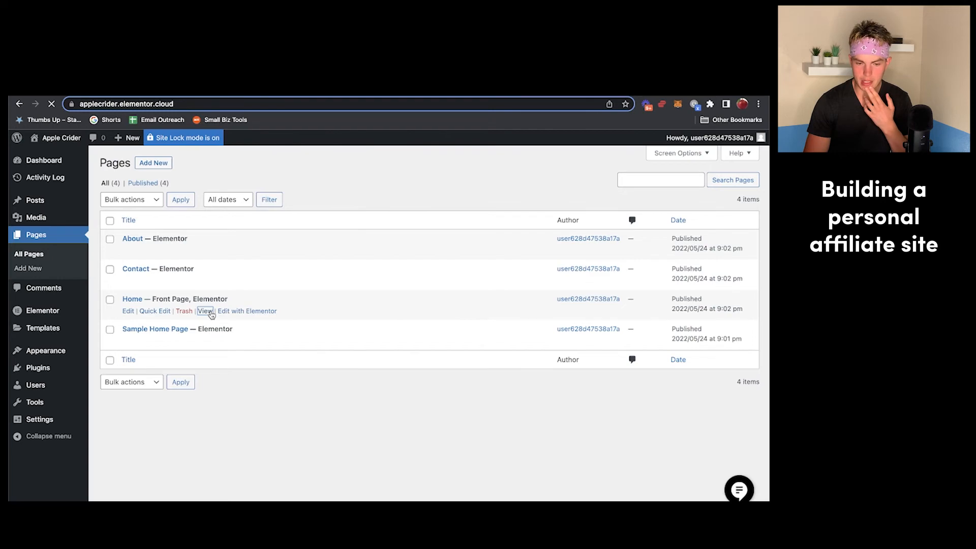
{"action": "scroll", "coordinate": [212, 315], "scroll_direction": "down", "scroll_amount": 3}
{"action": "scroll", "coordinate": [212, 316], "scroll_direction": "down", "scroll_amount": 10}
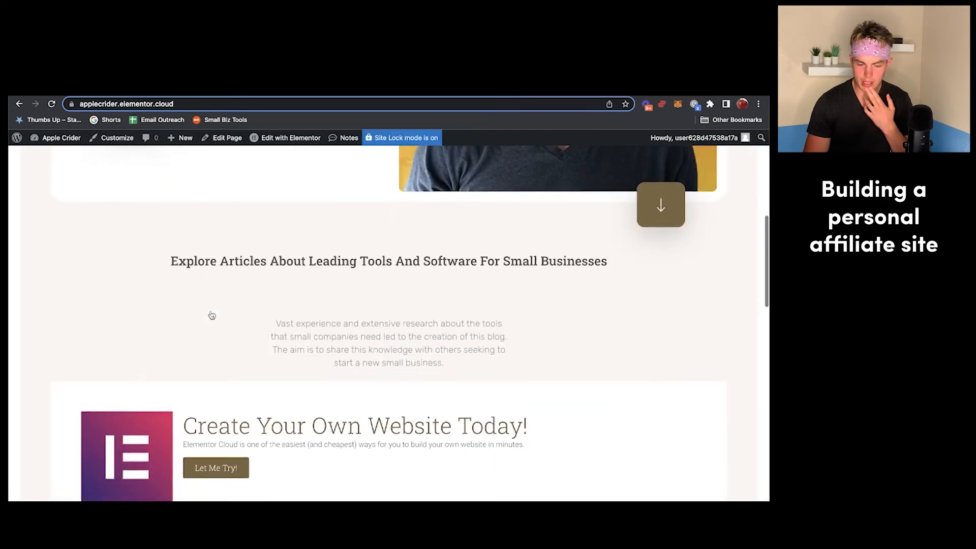
{"action": "scroll", "coordinate": [212, 315], "scroll_direction": "down", "scroll_amount": 8}
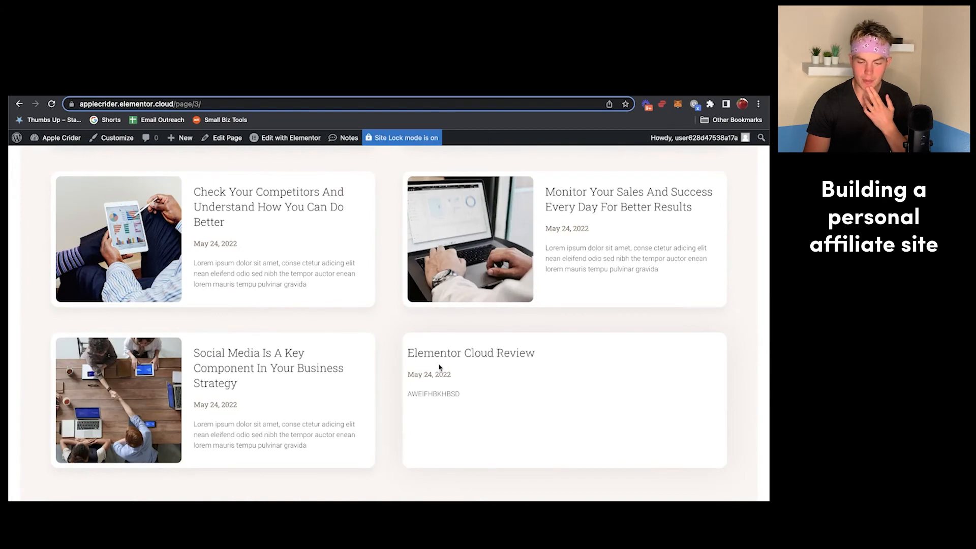
{"action": "scroll", "coordinate": [440, 367], "scroll_direction": "down", "scroll_amount": 3}
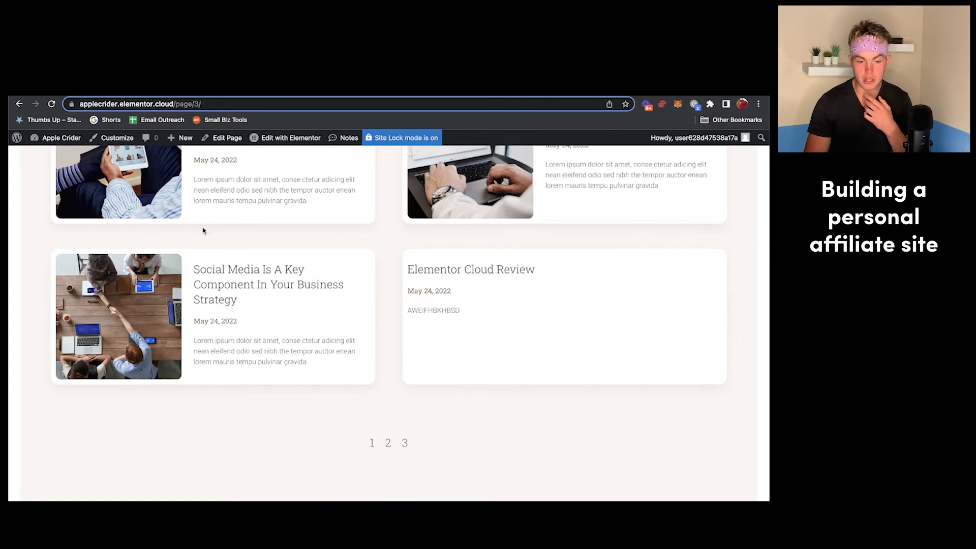
{"action": "scroll", "coordinate": [188, 380], "scroll_direction": "up", "scroll_amount": 2}
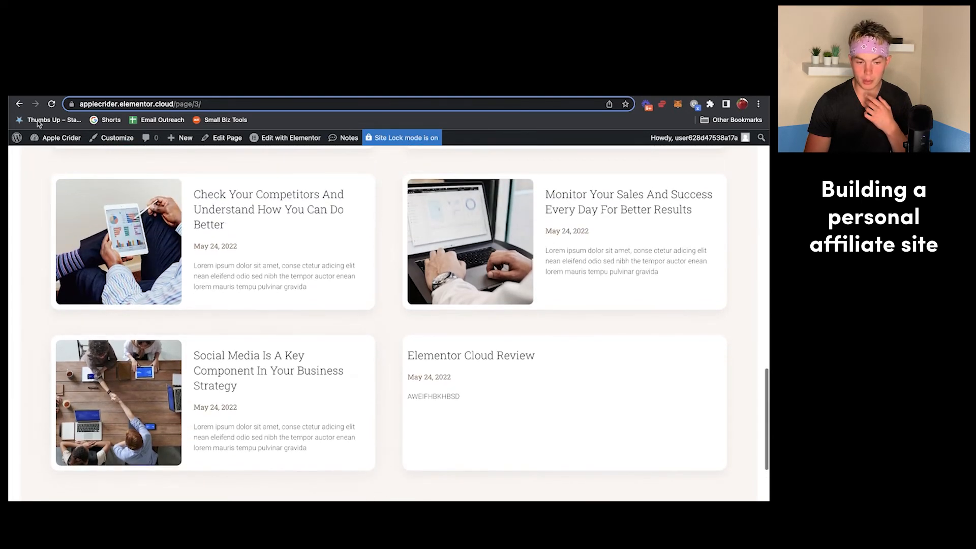
{"action": "left_click", "coordinate": [20, 105]}
{"action": "left_click", "coordinate": [19, 105]}
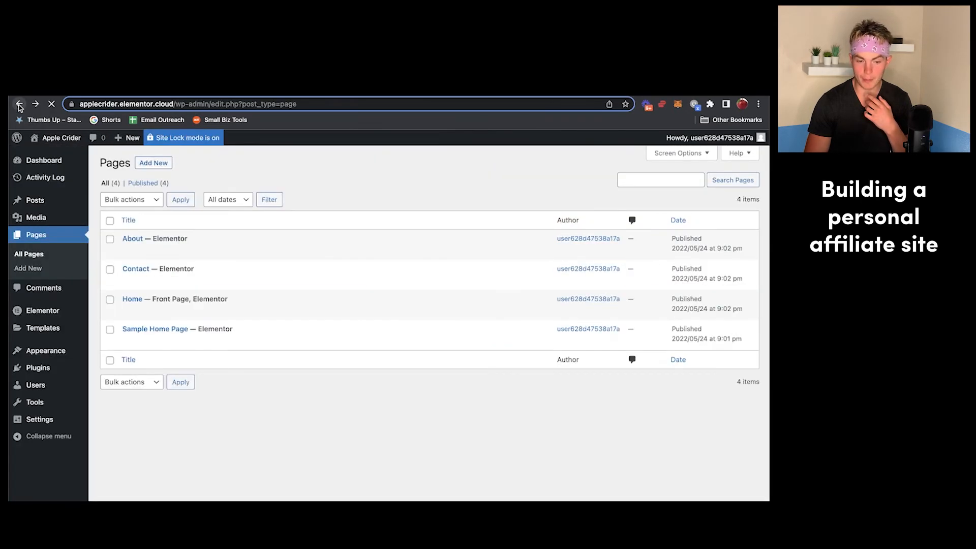
Set the Elementor logo as the Elementor Cloud Review post's featured image and update the post.
{"action": "left_click", "coordinate": [31, 201]}
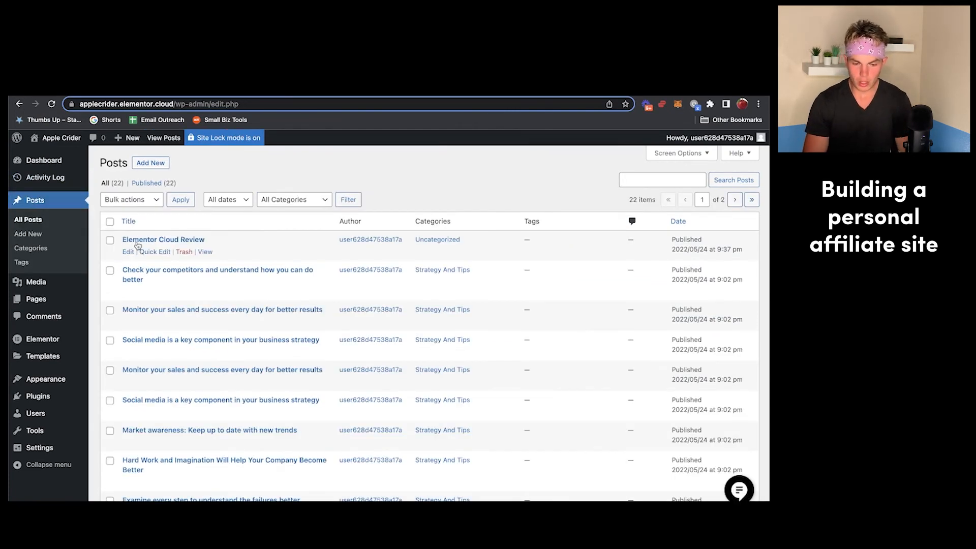
{"action": "left_click", "coordinate": [155, 243]}
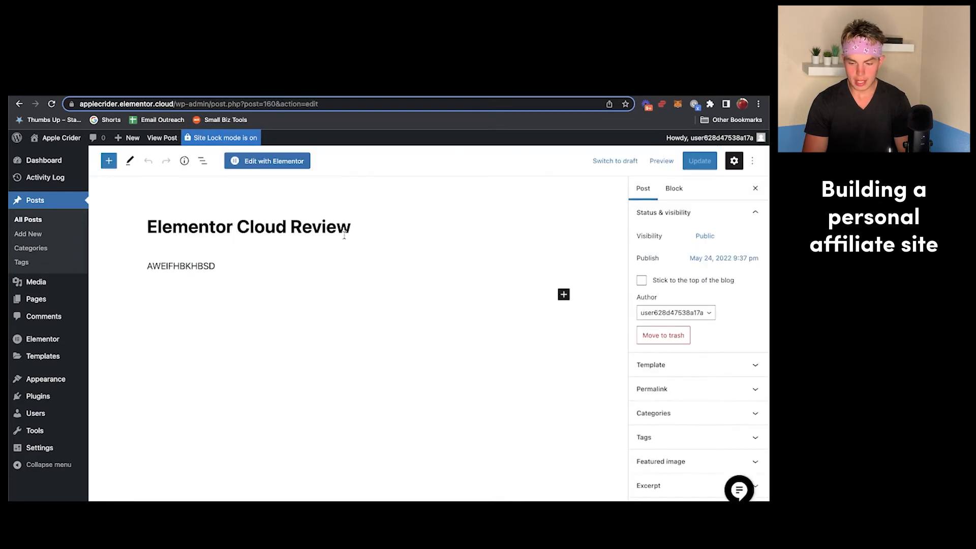
{"action": "scroll", "coordinate": [684, 403], "scroll_direction": "down", "scroll_amount": 1}
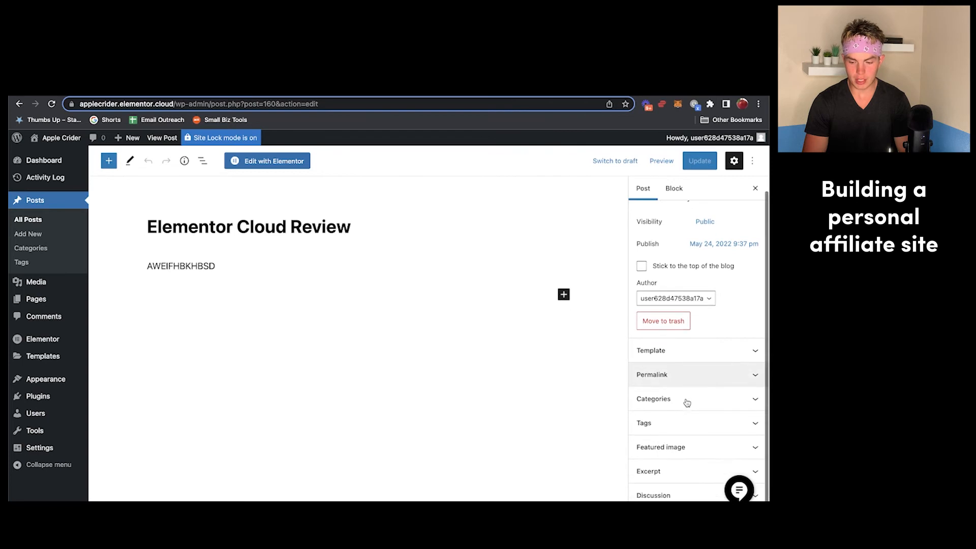
{"action": "left_click", "coordinate": [661, 446]}
{"action": "scroll", "coordinate": [656, 437], "scroll_direction": "down", "scroll_amount": 1}
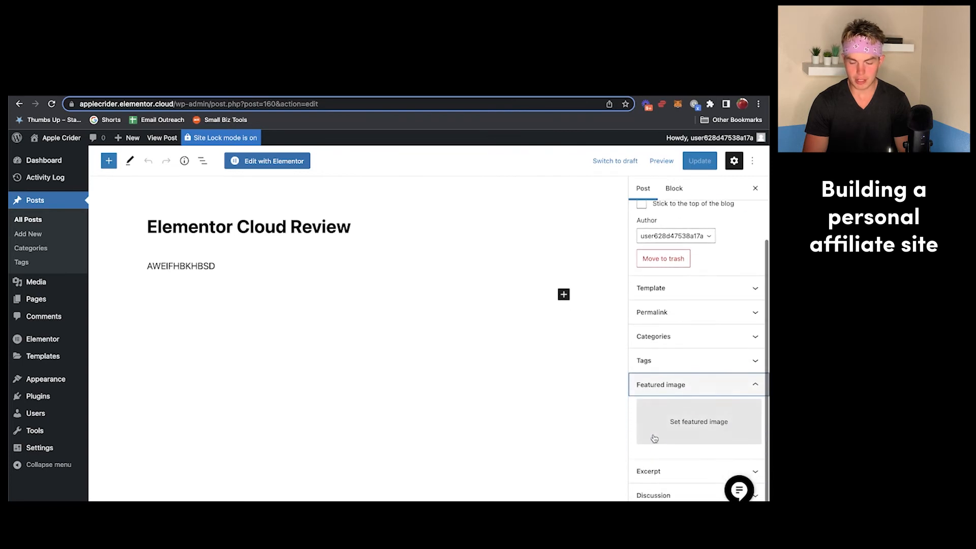
{"action": "left_click", "coordinate": [687, 418]}
{"action": "left_click", "coordinate": [50, 265]}
{"action": "left_click", "coordinate": [50, 265]}
{"action": "left_click", "coordinate": [50, 266]}
{"action": "left_click", "coordinate": [699, 490]}
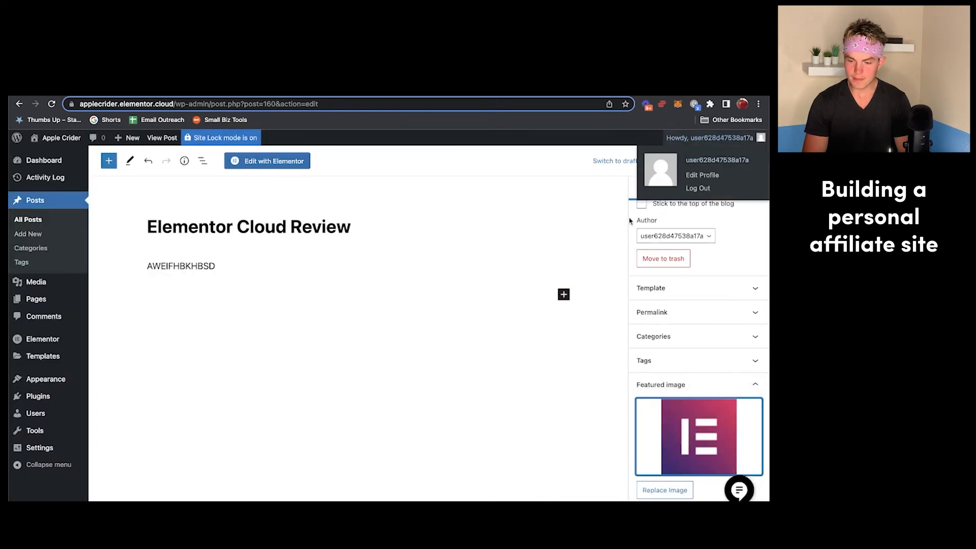
{"action": "left_click", "coordinate": [699, 161]}
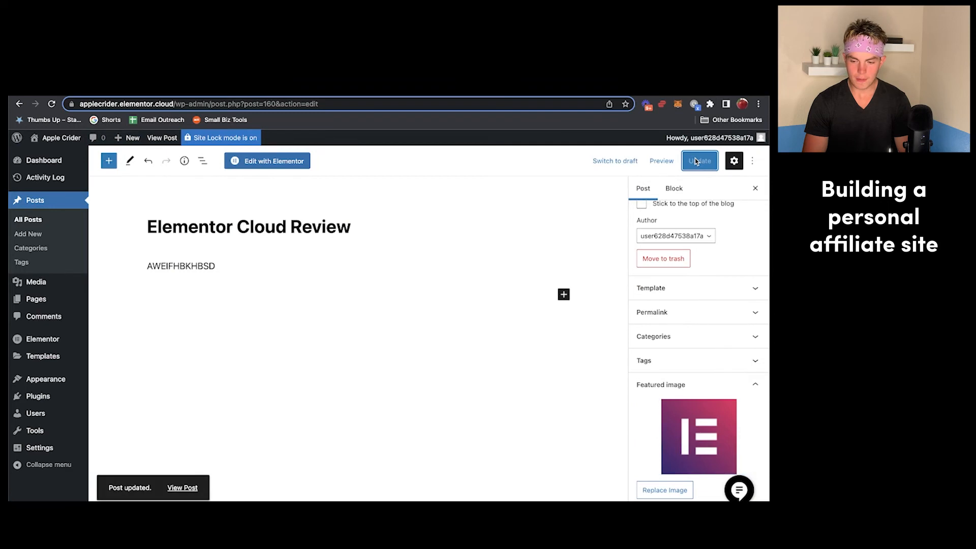
{"action": "left_click", "coordinate": [29, 303]}
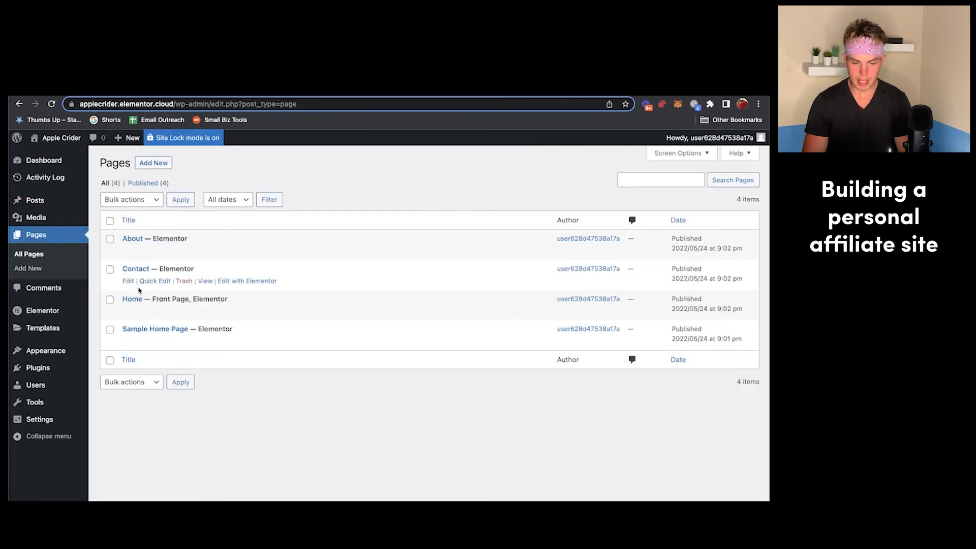
View the live Home page and find the Elementor Cloud Review card on blog page 3.
{"action": "left_click", "coordinate": [205, 311]}
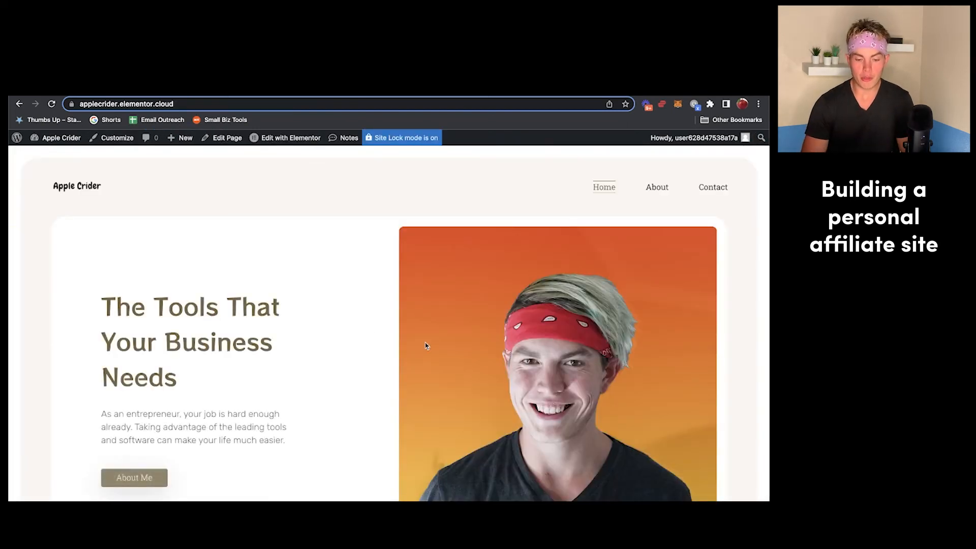
{"action": "scroll", "coordinate": [426, 345], "scroll_direction": "down", "scroll_amount": 5}
{"action": "scroll", "coordinate": [426, 345], "scroll_direction": "down", "scroll_amount": 7}
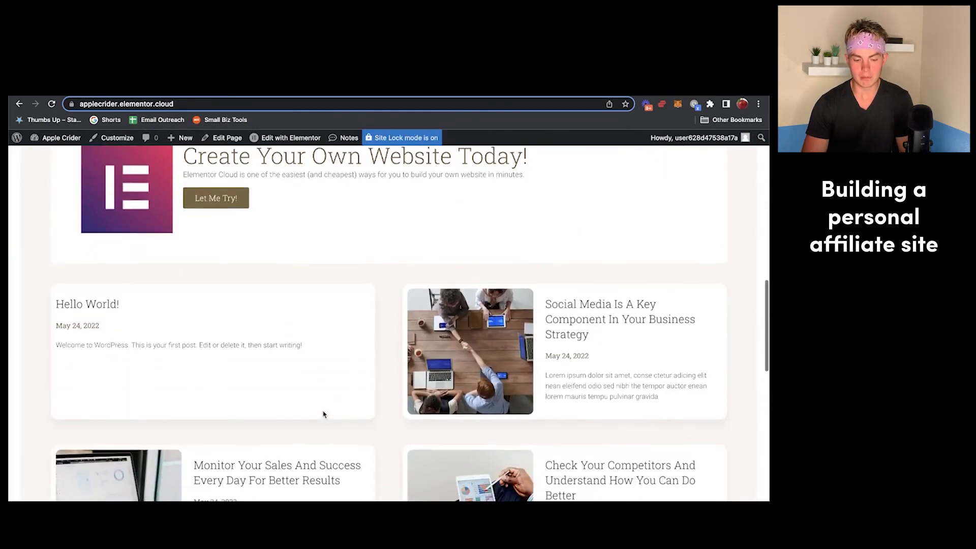
{"action": "scroll", "coordinate": [417, 393], "scroll_direction": "down", "scroll_amount": 11}
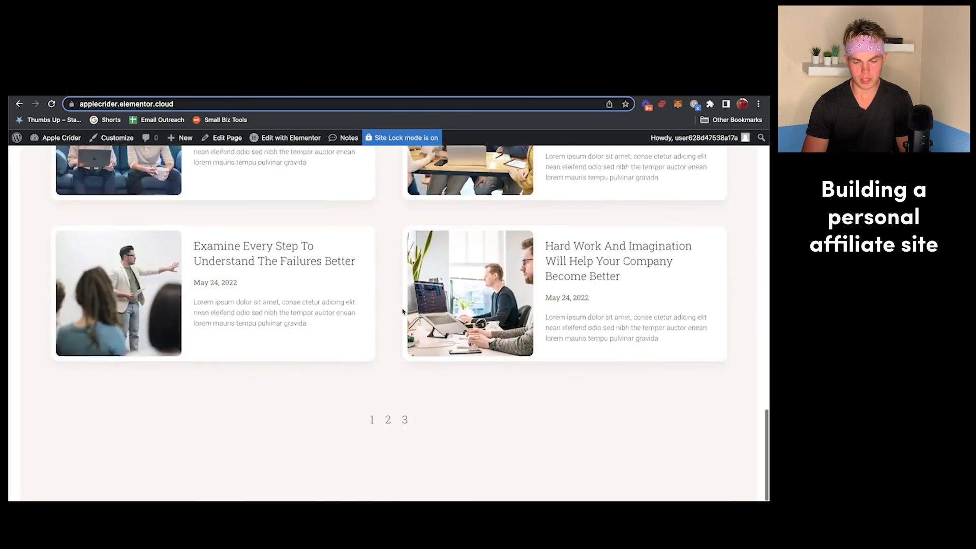
{"action": "left_click", "coordinate": [405, 378]}
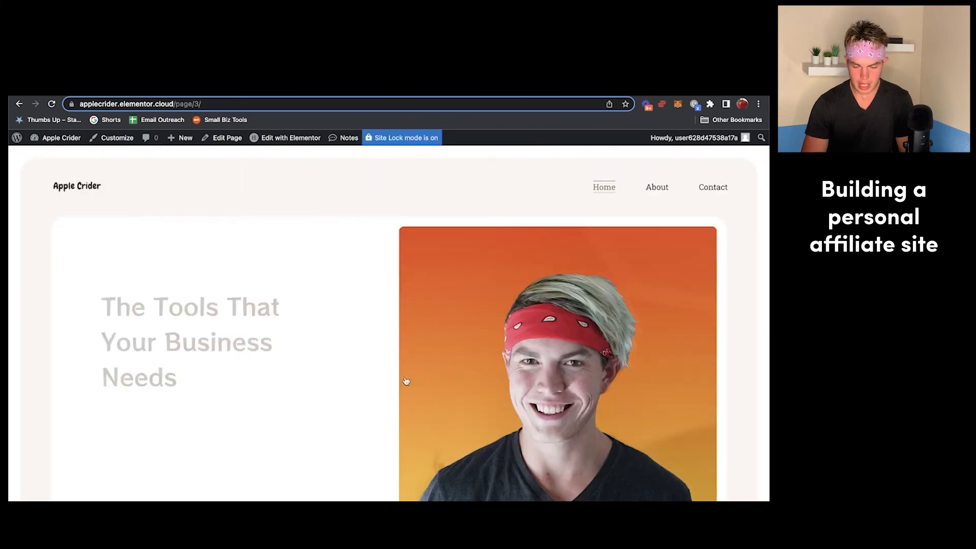
{"action": "scroll", "coordinate": [368, 267], "scroll_direction": "down", "scroll_amount": 8}
{"action": "scroll", "coordinate": [368, 268], "scroll_direction": "down", "scroll_amount": 6}
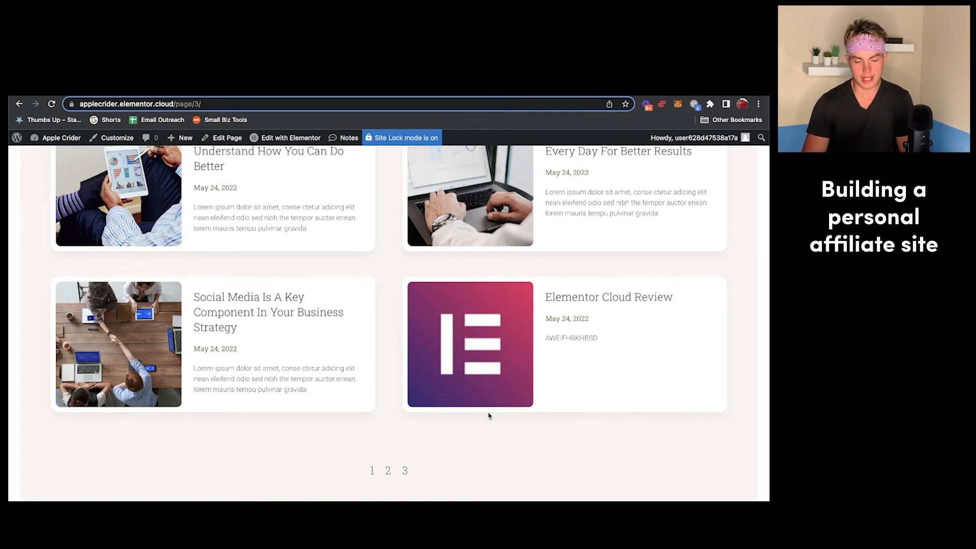
{"action": "scroll", "coordinate": [488, 416], "scroll_direction": "down", "scroll_amount": 1}
{"action": "scroll", "coordinate": [489, 447], "scroll_direction": "down", "scroll_amount": 2}
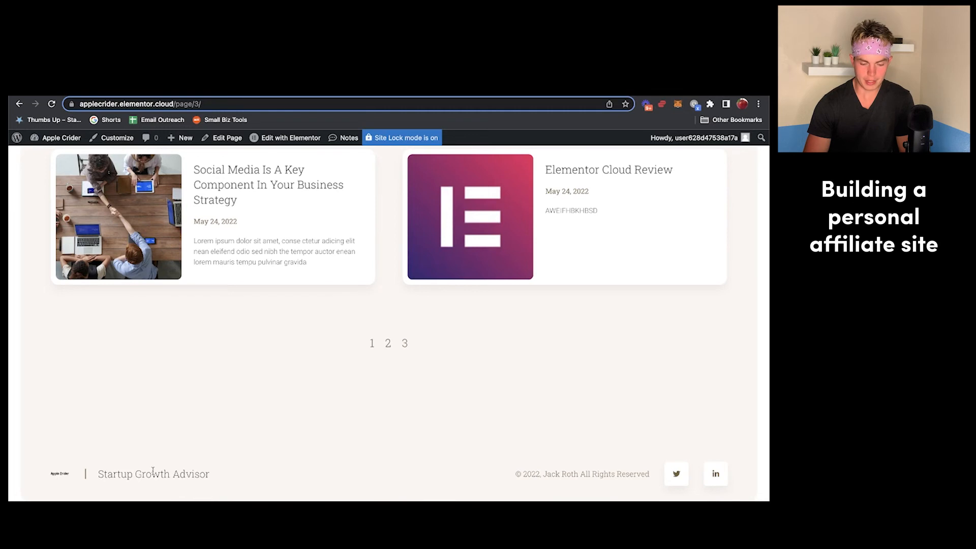
Select the footer's Startup Growth Advisor tagline and copyright text, then go back to the admin pages list.
{"action": "left_click_drag", "start_coordinate": [98, 473], "coordinate": [191, 473]}
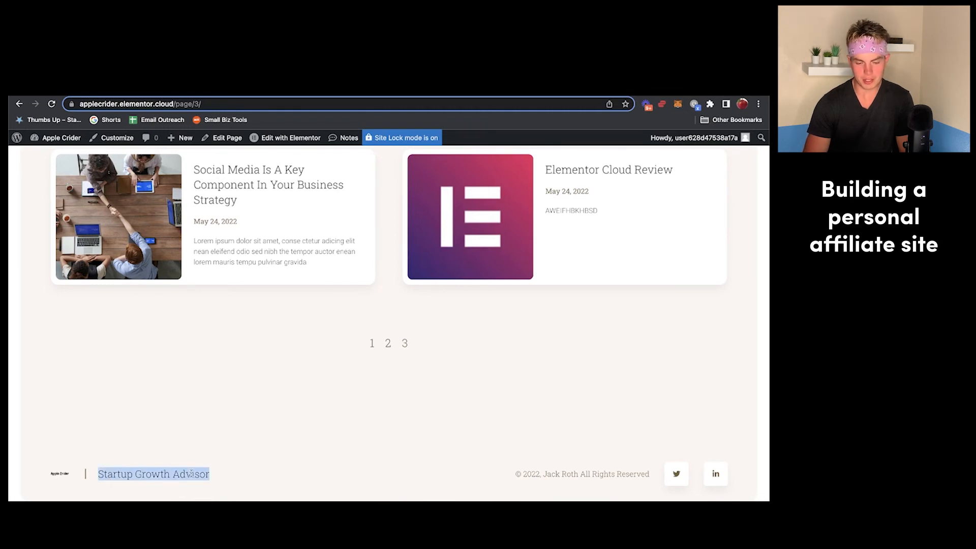
{"action": "left_click_drag", "start_coordinate": [554, 472], "coordinate": [632, 473]}
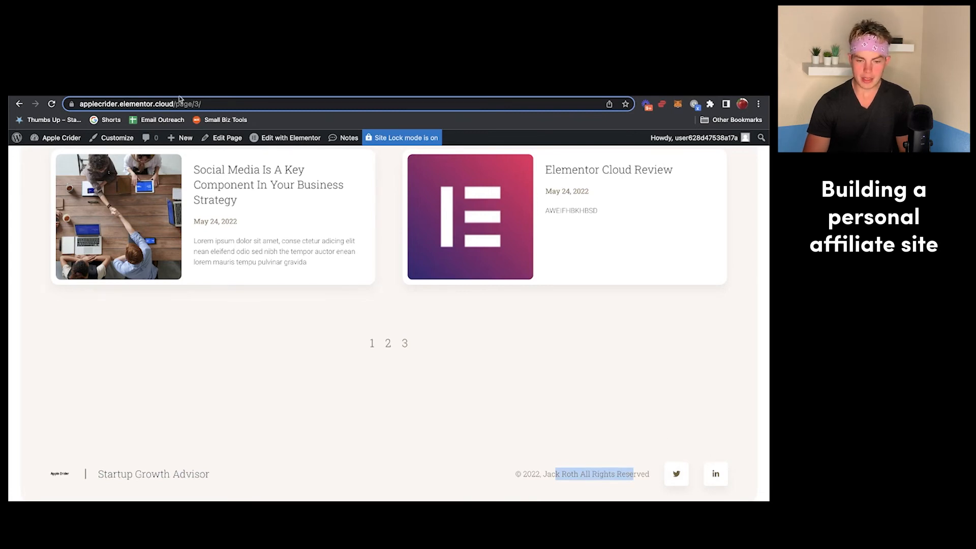
{"action": "left_click", "coordinate": [20, 105]}
{"action": "left_click", "coordinate": [20, 105]}
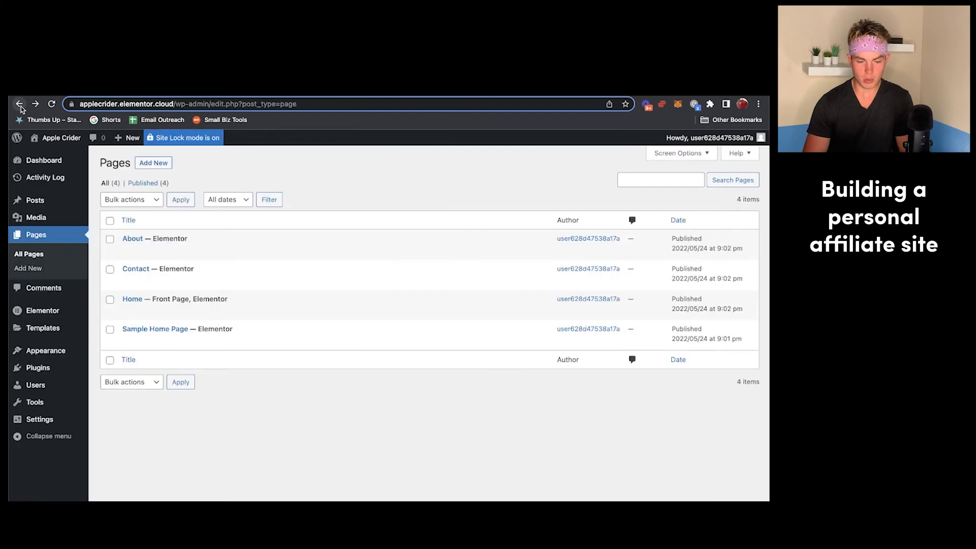
Edit Home with Elementor, scroll to the bottom, and open the site-wide footer for editing.
{"action": "mouse_move", "coordinate": [149, 296]}
{"action": "left_click", "coordinate": [249, 314]}
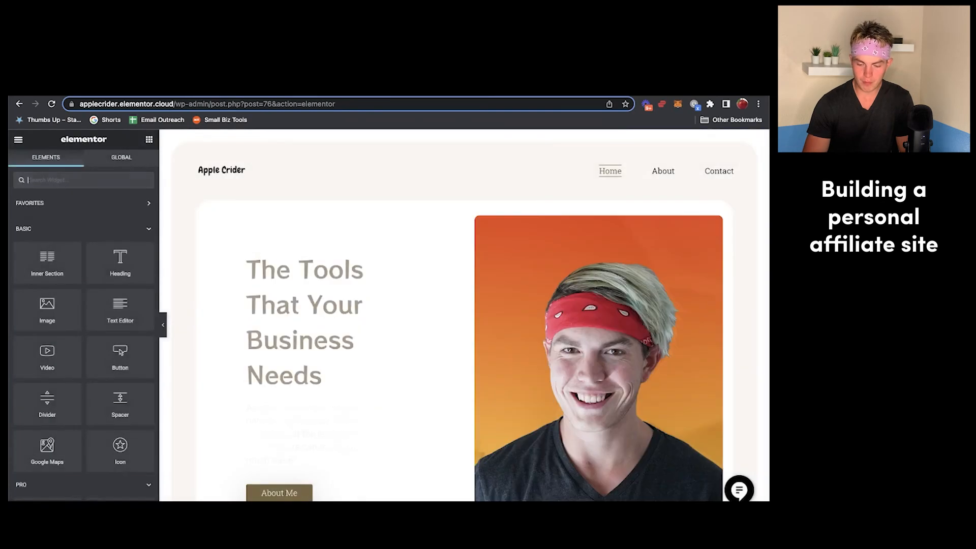
{"action": "scroll", "coordinate": [637, 425], "scroll_direction": "down", "scroll_amount": 4}
{"action": "scroll", "coordinate": [637, 425], "scroll_direction": "down", "scroll_amount": 20}
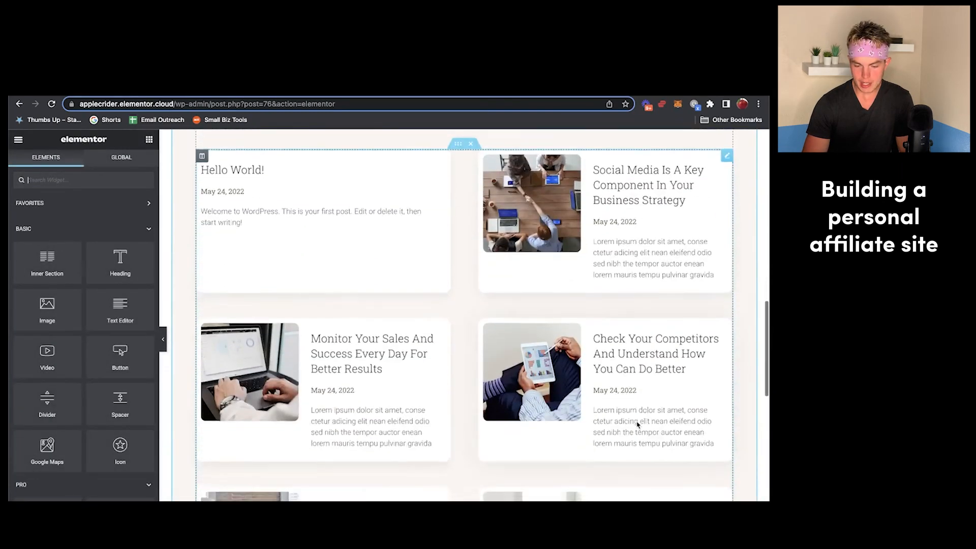
{"action": "scroll", "coordinate": [637, 425], "scroll_direction": "down", "scroll_amount": 5}
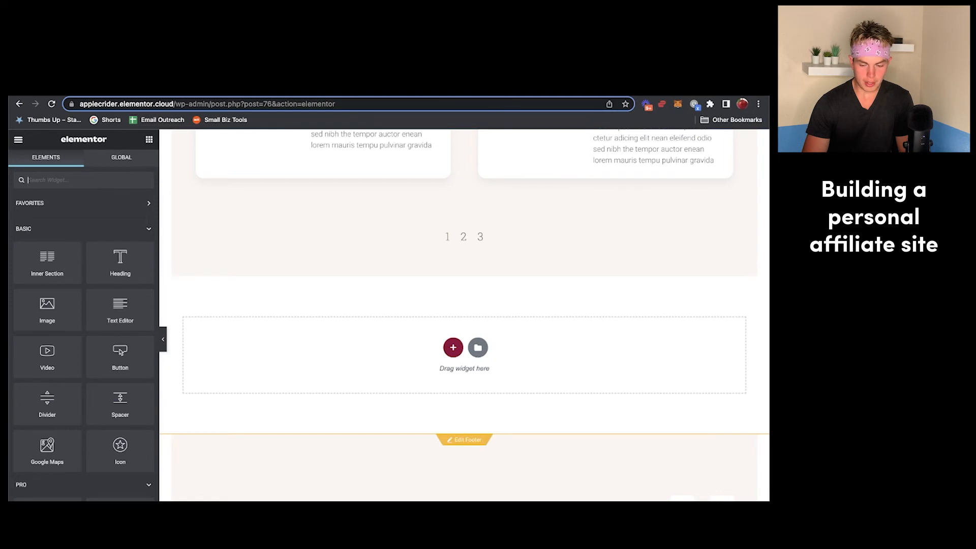
{"action": "left_click", "coordinate": [468, 440]}
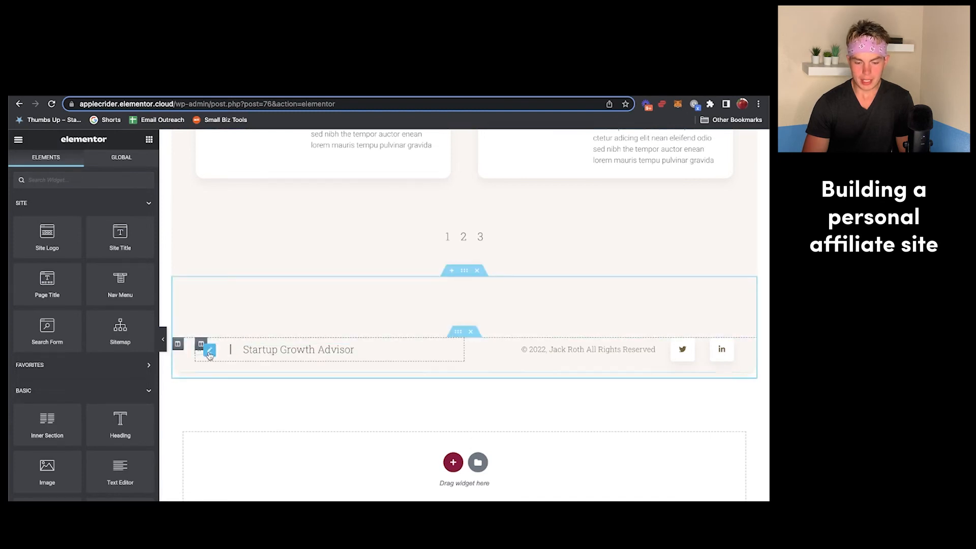
Enlarge the footer's Apple Crider logo by raising its Height, then select the tagline to replace it.
{"action": "left_click", "coordinate": [265, 350]}
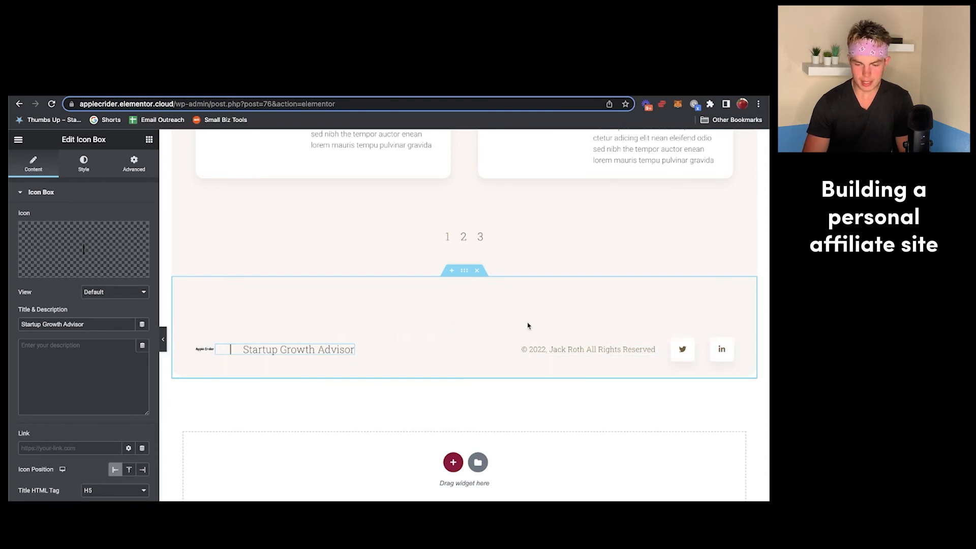
{"action": "left_click", "coordinate": [200, 356]}
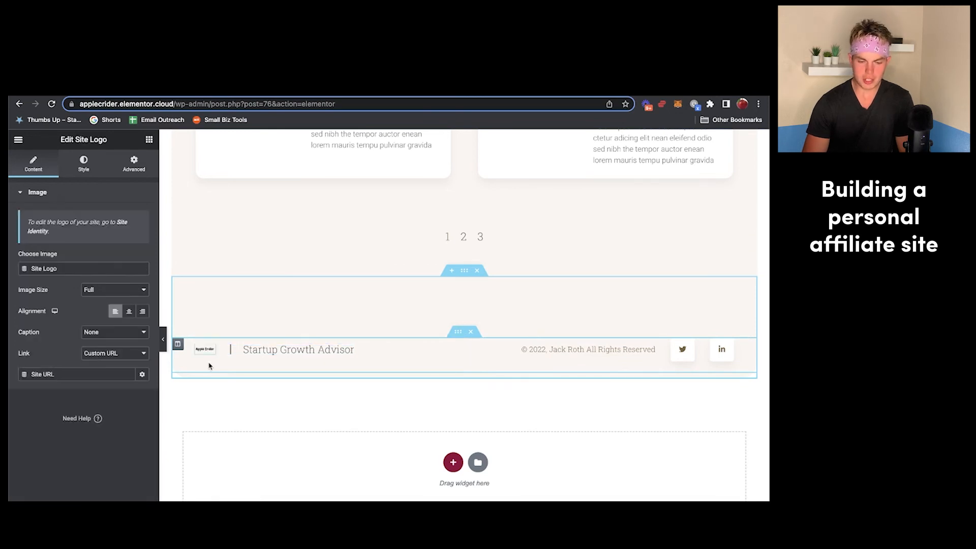
{"action": "left_click", "coordinate": [84, 167]}
{"action": "left_click_drag", "start_coordinate": [23, 294], "coordinate": [30, 295]}
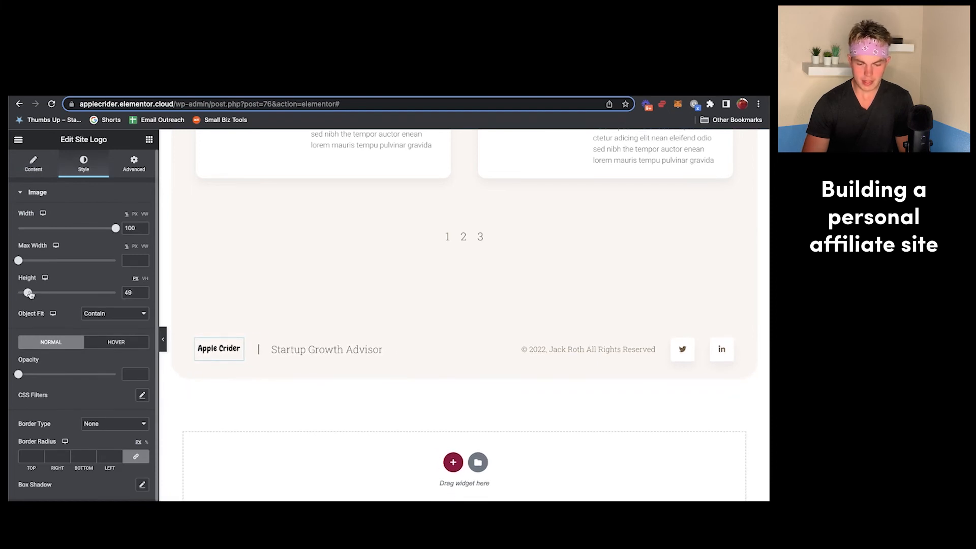
{"action": "triple_click", "coordinate": [294, 350]}
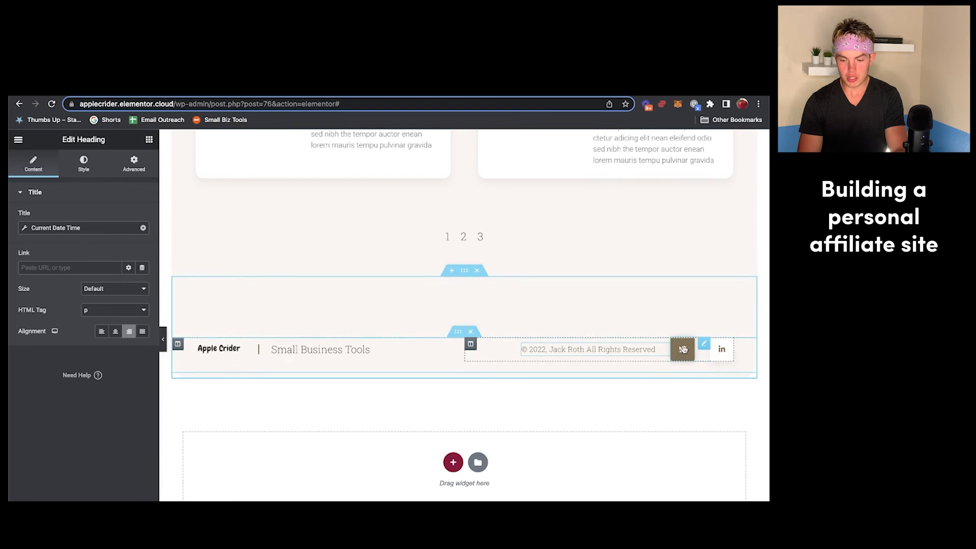
Replace the footer's Twitter social icon with the Youtube icon.
{"action": "left_click", "coordinate": [682, 349]}
{"action": "left_click", "coordinate": [43, 231]}
{"action": "left_click", "coordinate": [81, 284]}
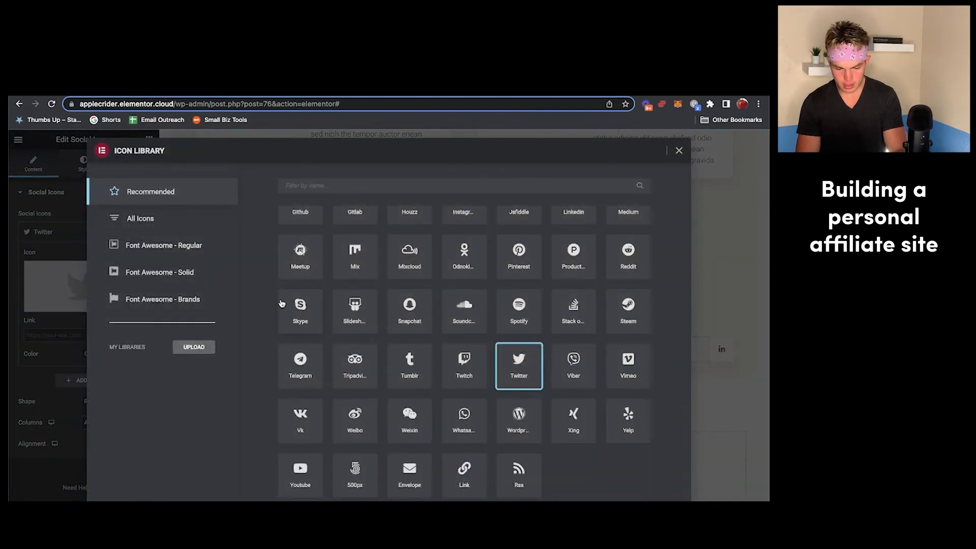
{"action": "left_click", "coordinate": [298, 472]}
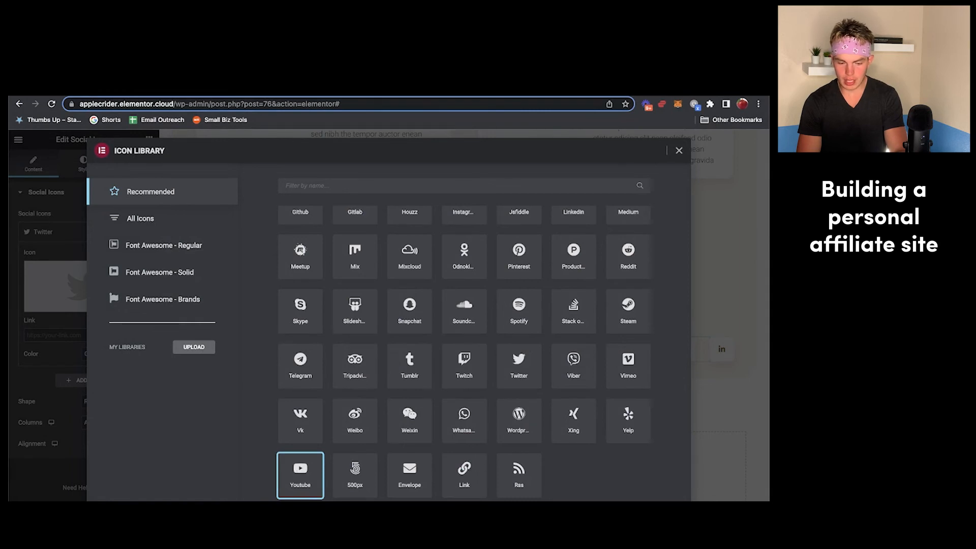
{"action": "double_click", "coordinate": [300, 472]}
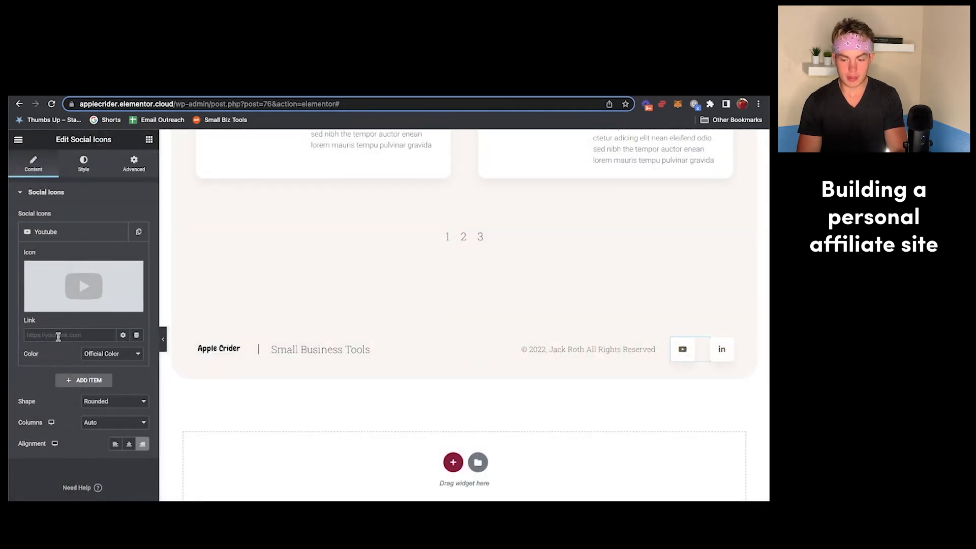
Replace the LinkedIn social icon with Instagram, found by filtering the icon library for 'ins'.
{"action": "left_click", "coordinate": [729, 349]}
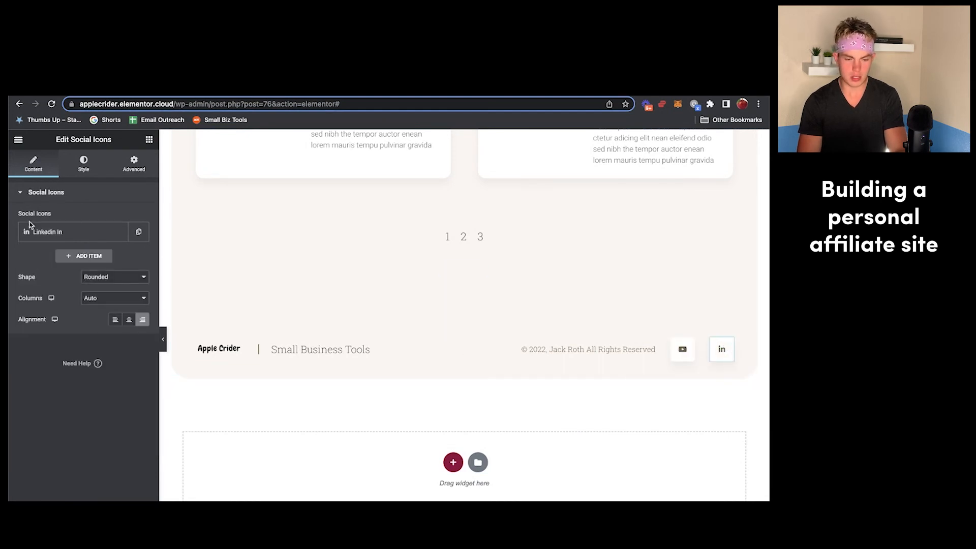
{"action": "left_click", "coordinate": [60, 236]}
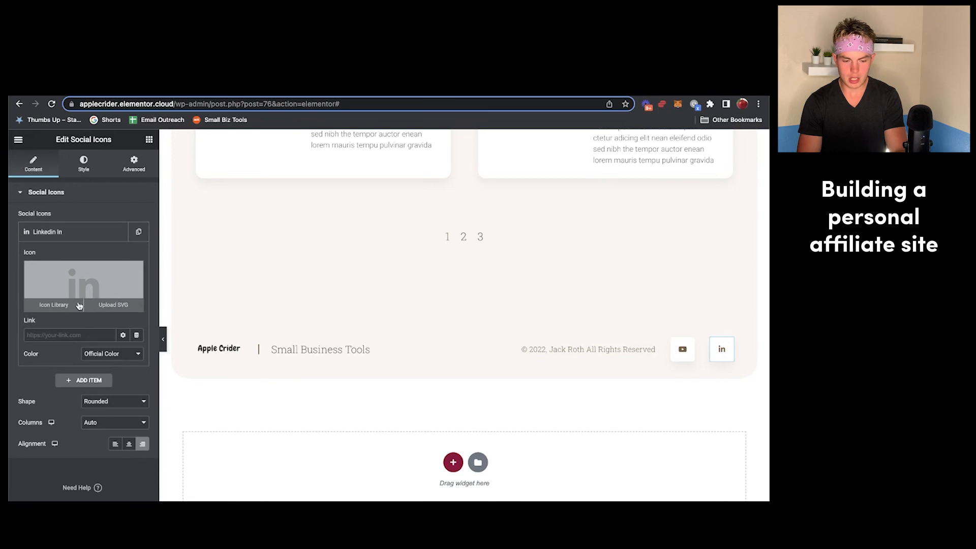
{"action": "left_click", "coordinate": [95, 276]}
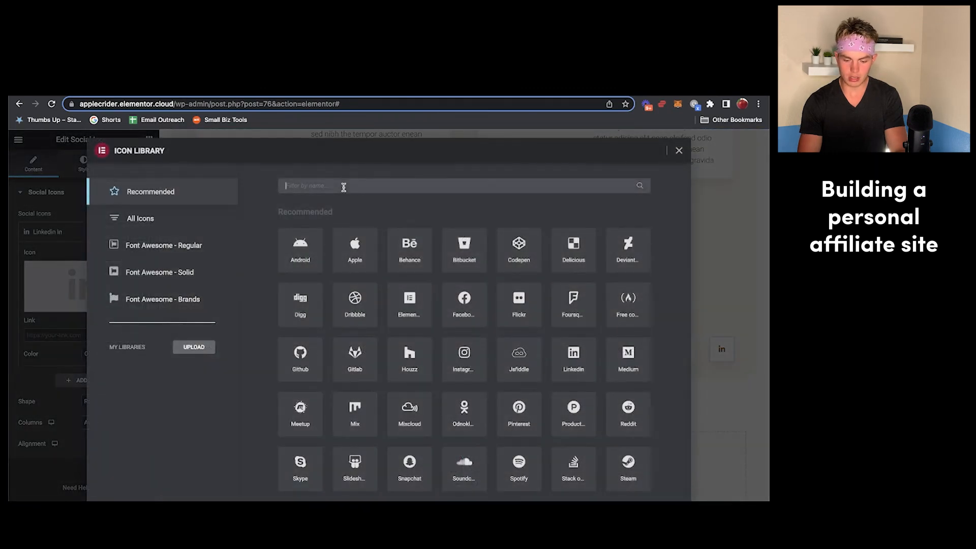
{"action": "type", "text": "ins"}
{"action": "left_click", "coordinate": [307, 258]}
{"action": "double_click", "coordinate": [299, 249]}
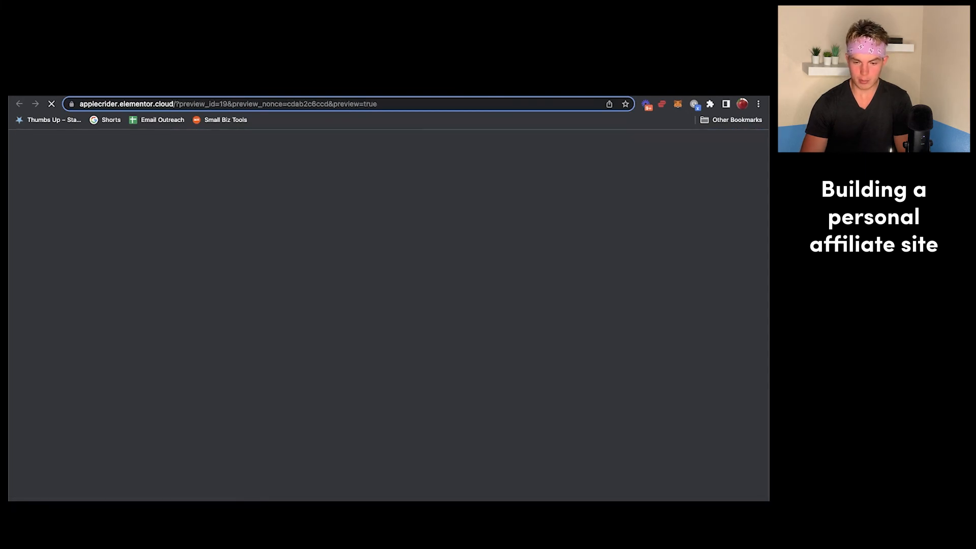
Scroll down through the previewed home page to the footer and back up slightly.
{"action": "scroll", "coordinate": [244, 294], "scroll_direction": "down", "scroll_amount": 1}
{"action": "scroll", "coordinate": [244, 295], "scroll_direction": "down", "scroll_amount": 4}
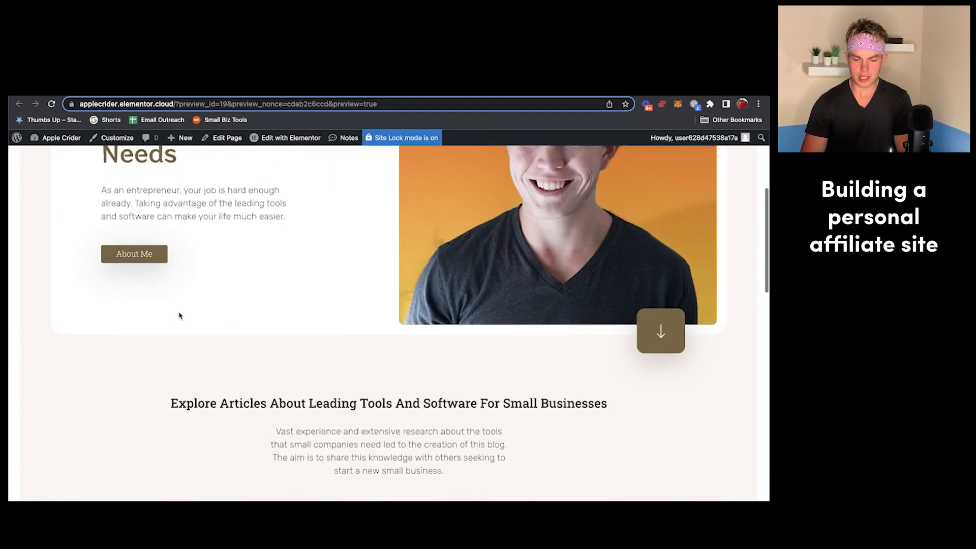
{"action": "scroll", "coordinate": [179, 316], "scroll_direction": "down", "scroll_amount": 15}
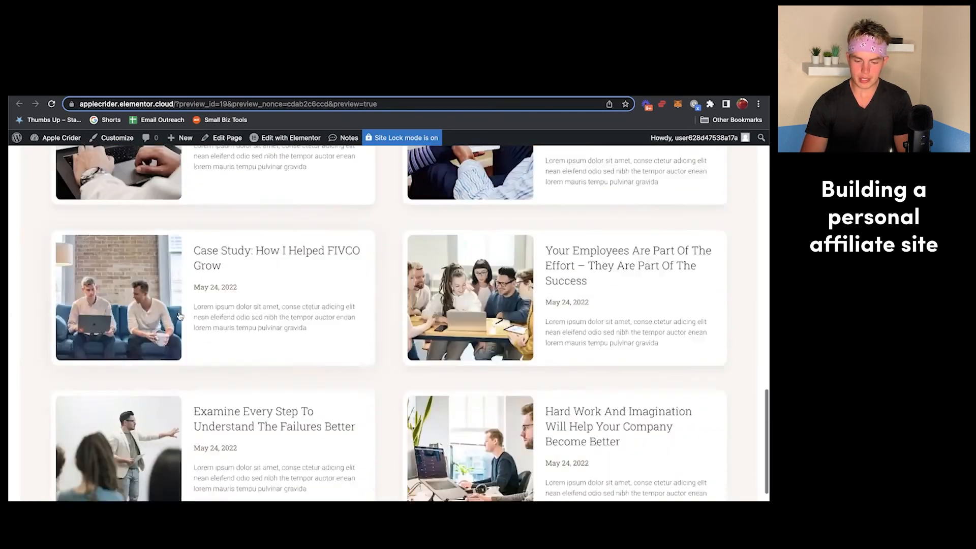
{"action": "scroll", "coordinate": [179, 316], "scroll_direction": "down", "scroll_amount": 3}
{"action": "scroll", "coordinate": [179, 316], "scroll_direction": "up", "scroll_amount": 20}
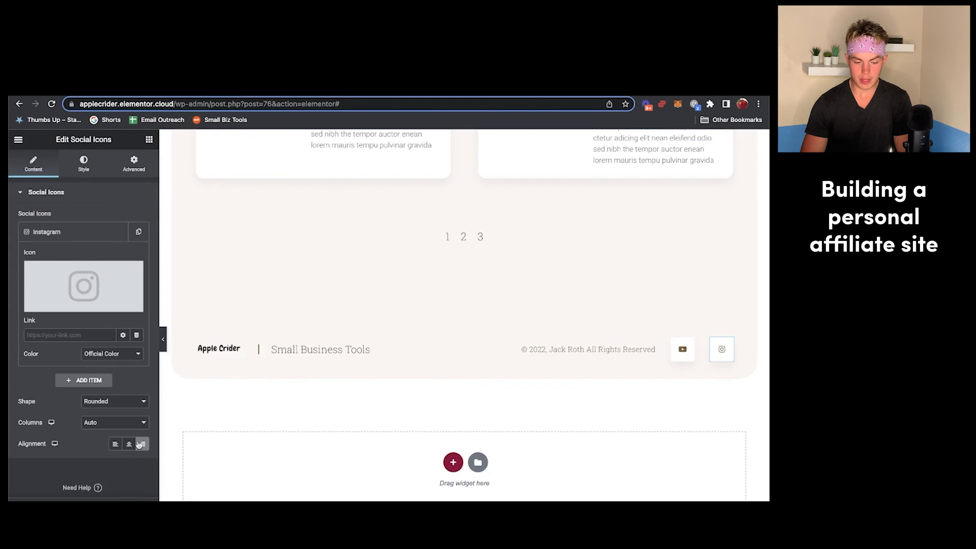
In Responsive Mode, preview the home page at tablet width and scroll through it.
{"action": "key", "text": "ctrl+shift+m"}
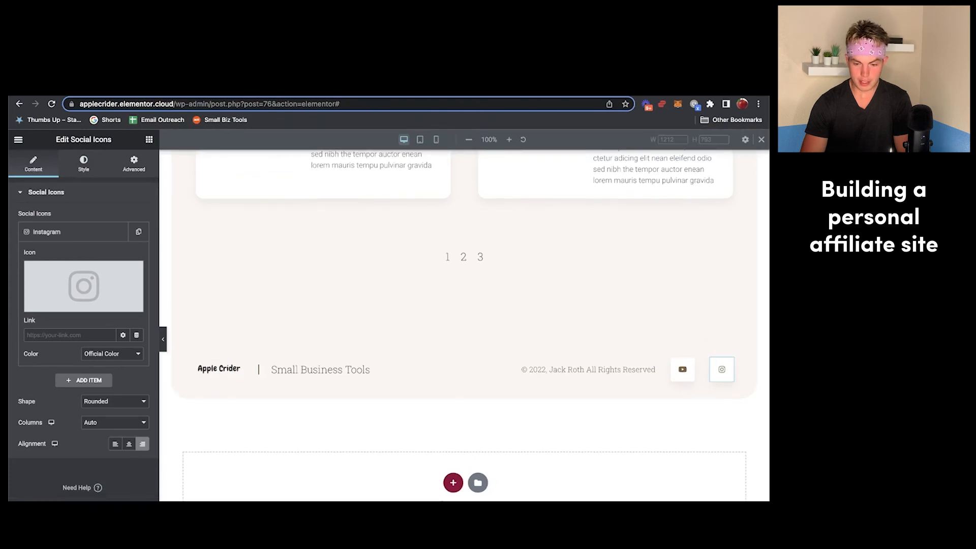
{"action": "scroll", "coordinate": [404, 164], "scroll_direction": "up", "scroll_amount": 5}
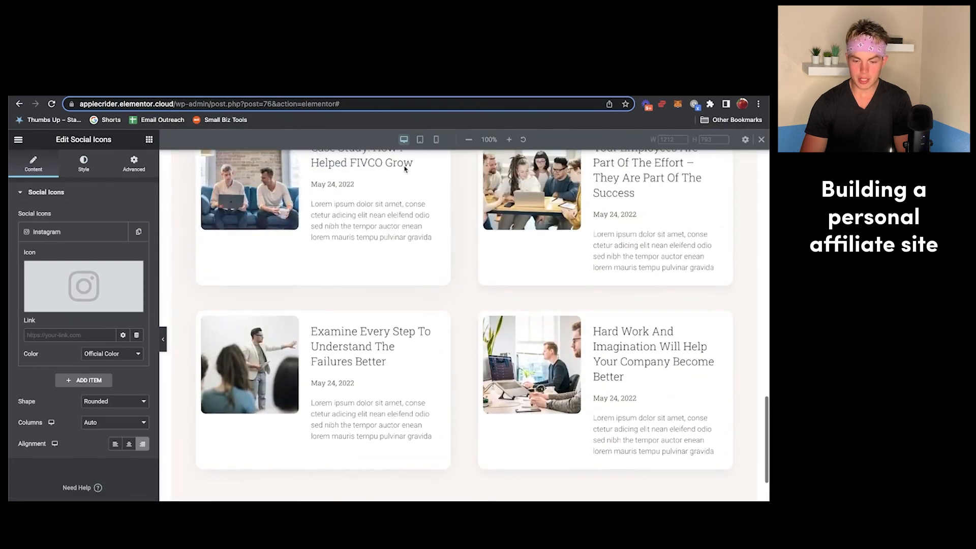
{"action": "left_click", "coordinate": [421, 139]}
{"action": "scroll", "coordinate": [422, 305], "scroll_direction": "down", "scroll_amount": 10}
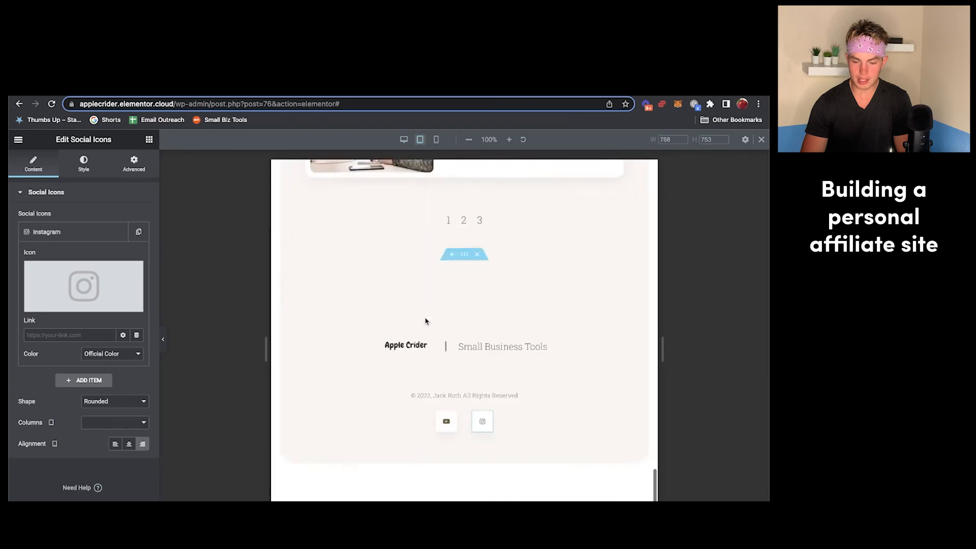
{"action": "scroll", "coordinate": [415, 278], "scroll_direction": "up", "scroll_amount": 10}
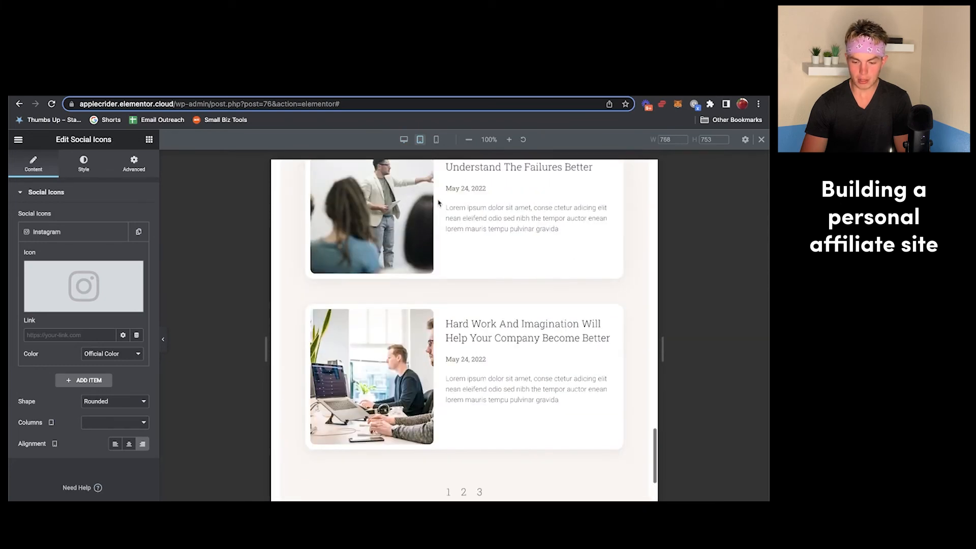
{"action": "scroll", "coordinate": [438, 202], "scroll_direction": "up", "scroll_amount": 10}
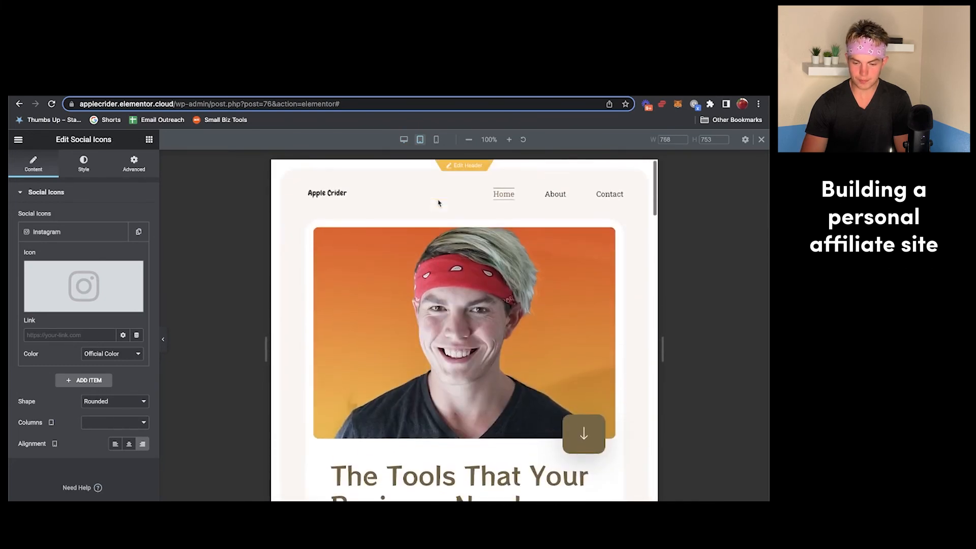
Preview the home page at mobile width, scrolling down to the footer and back to the top.
{"action": "left_click", "coordinate": [436, 140]}
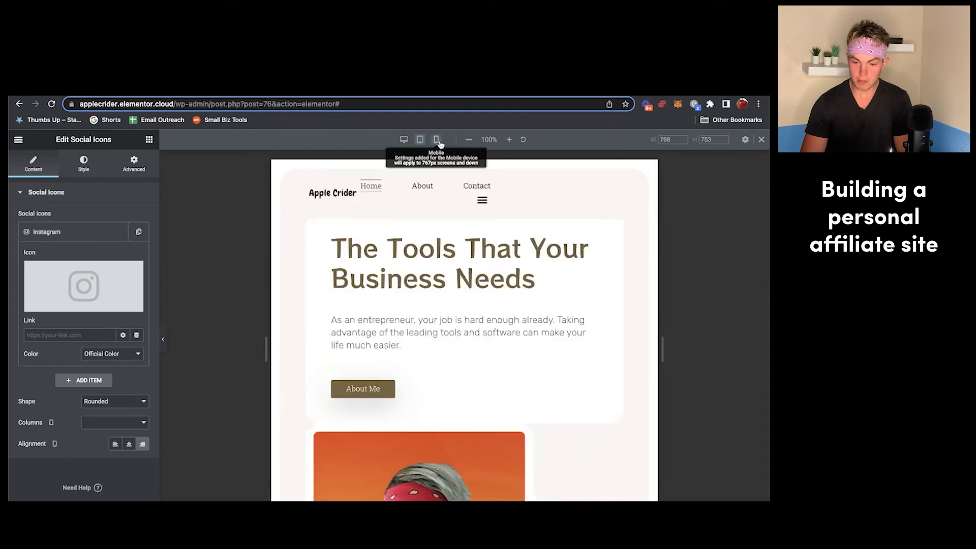
{"action": "scroll", "coordinate": [452, 236], "scroll_direction": "down", "scroll_amount": 10}
{"action": "scroll", "coordinate": [452, 236], "scroll_direction": "down", "scroll_amount": 10}
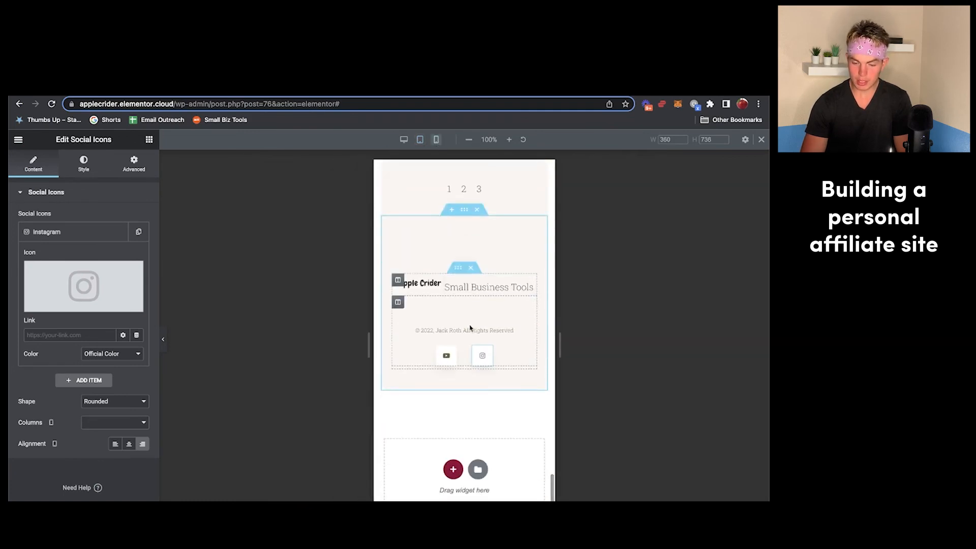
{"action": "scroll", "coordinate": [497, 203], "scroll_direction": "up", "scroll_amount": 1}
{"action": "scroll", "coordinate": [491, 345], "scroll_direction": "up", "scroll_amount": 1}
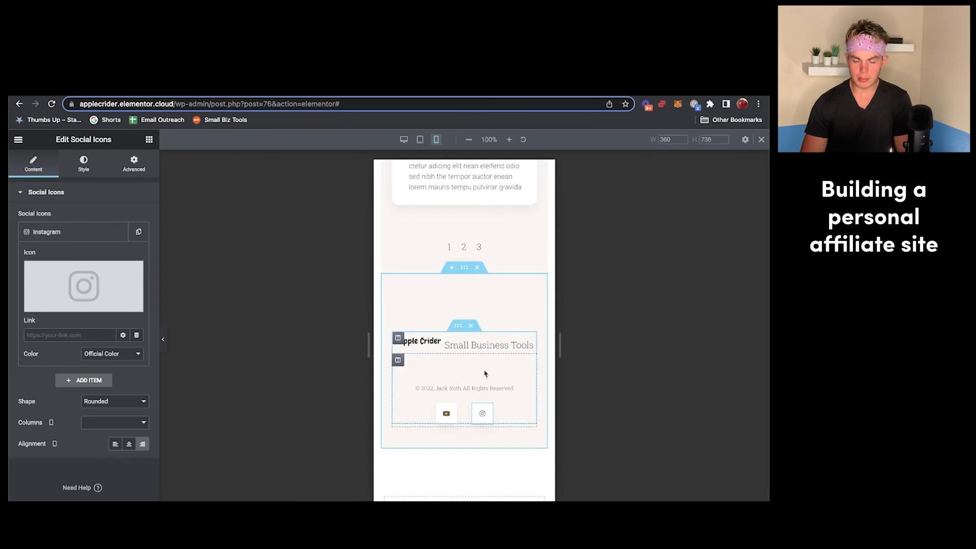
{"action": "scroll", "coordinate": [496, 350], "scroll_direction": "up", "scroll_amount": 15}
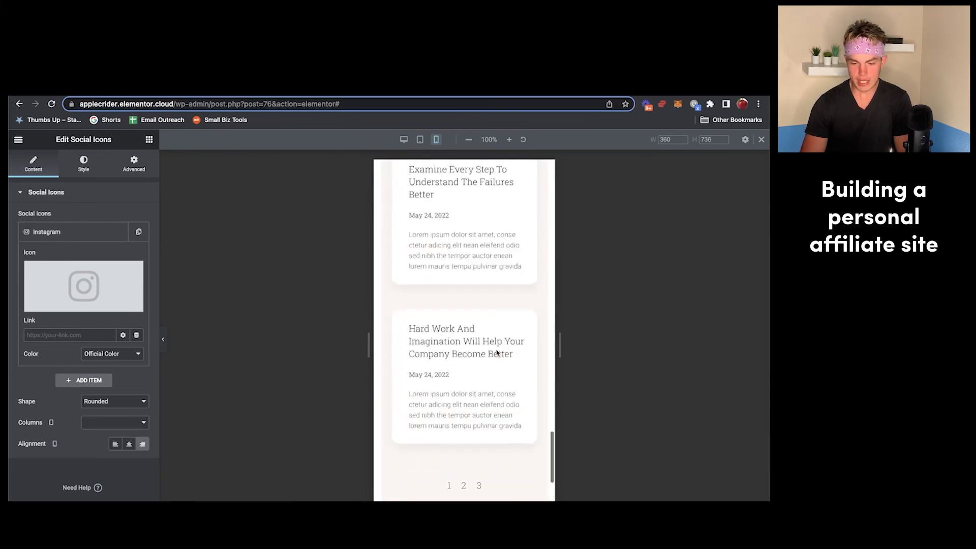
{"action": "scroll", "coordinate": [496, 348], "scroll_direction": "up", "scroll_amount": 10}
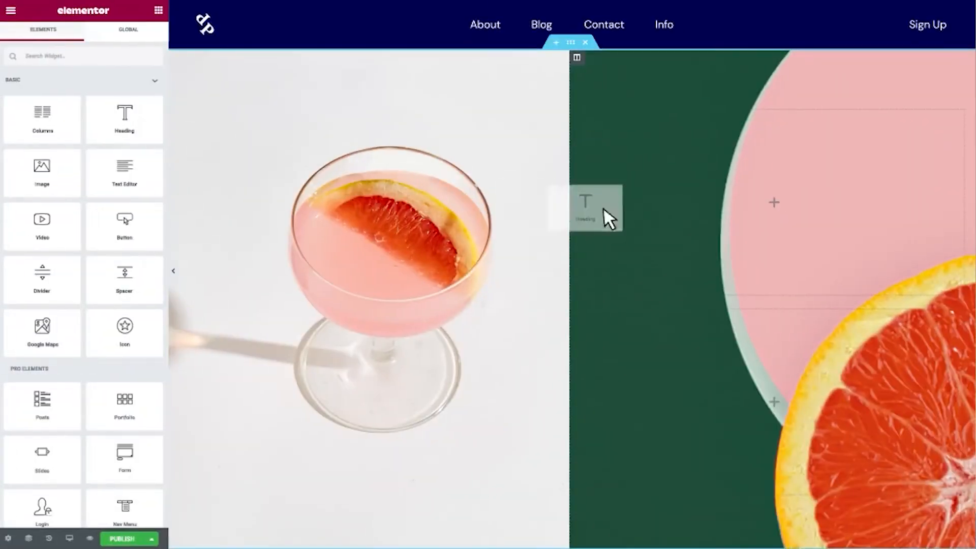
{"action": "left_click_drag", "start_coordinate": [603, 215], "coordinate": [769, 203]}
{"action": "type", "text": "SPRING COCKTAILS"}
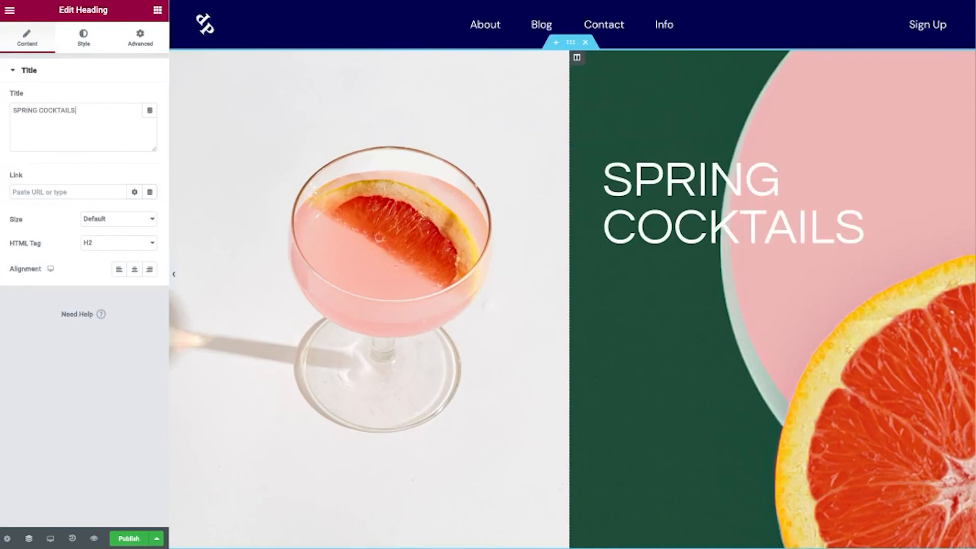
{"action": "left_click", "coordinate": [157, 10]}
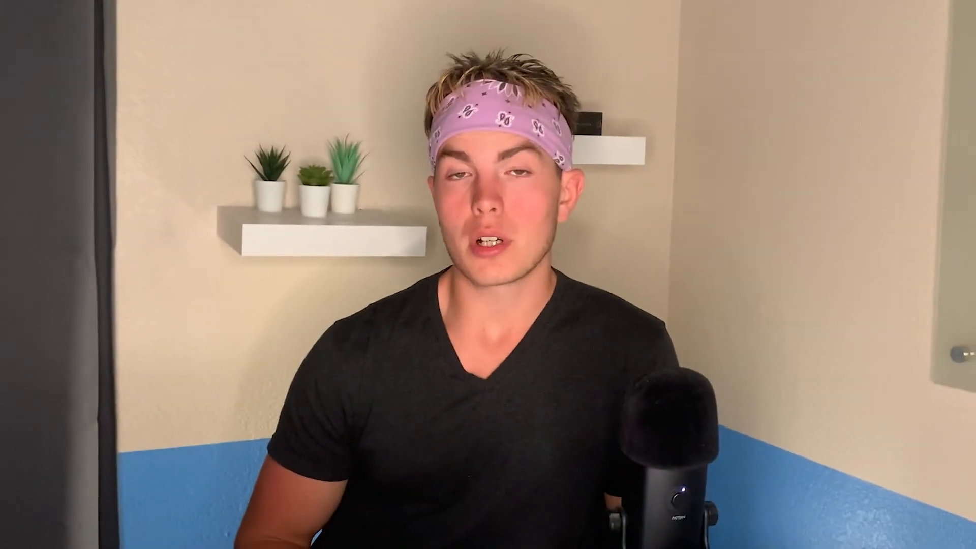